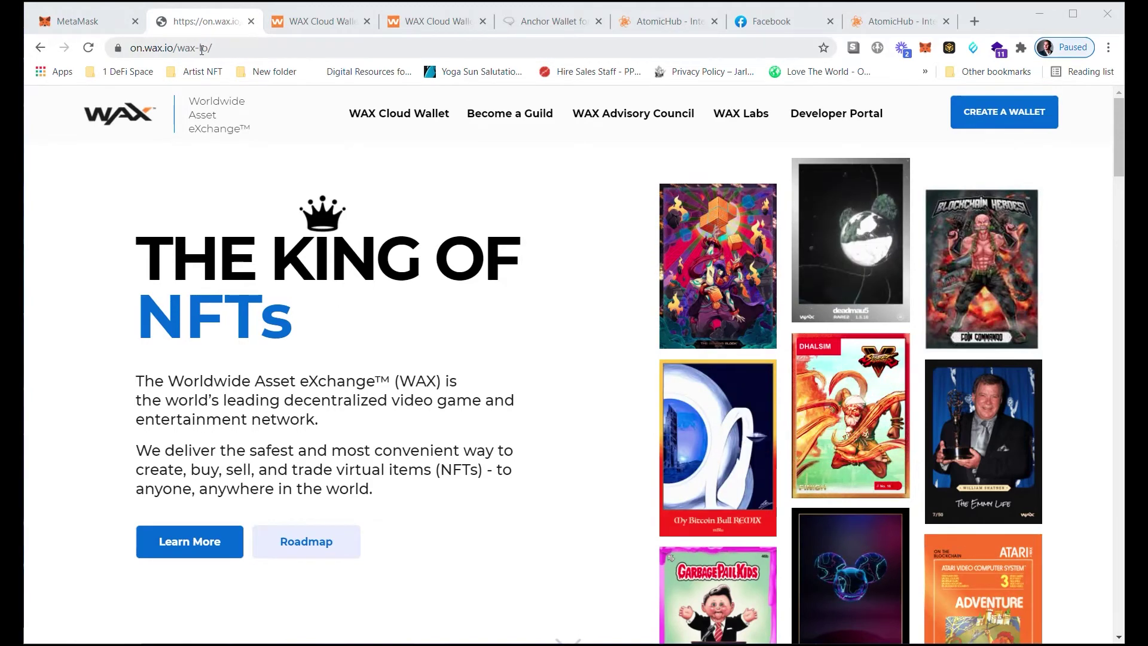
Load the WAX home page at wax.io.
click(150, 48)
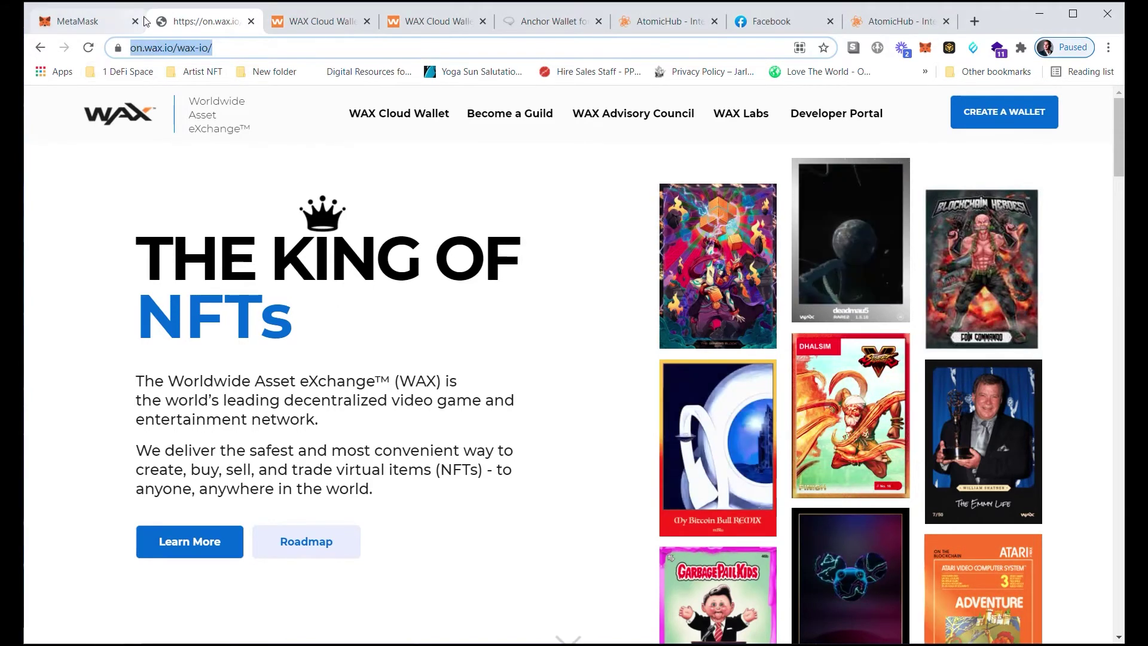
text(wax.io)
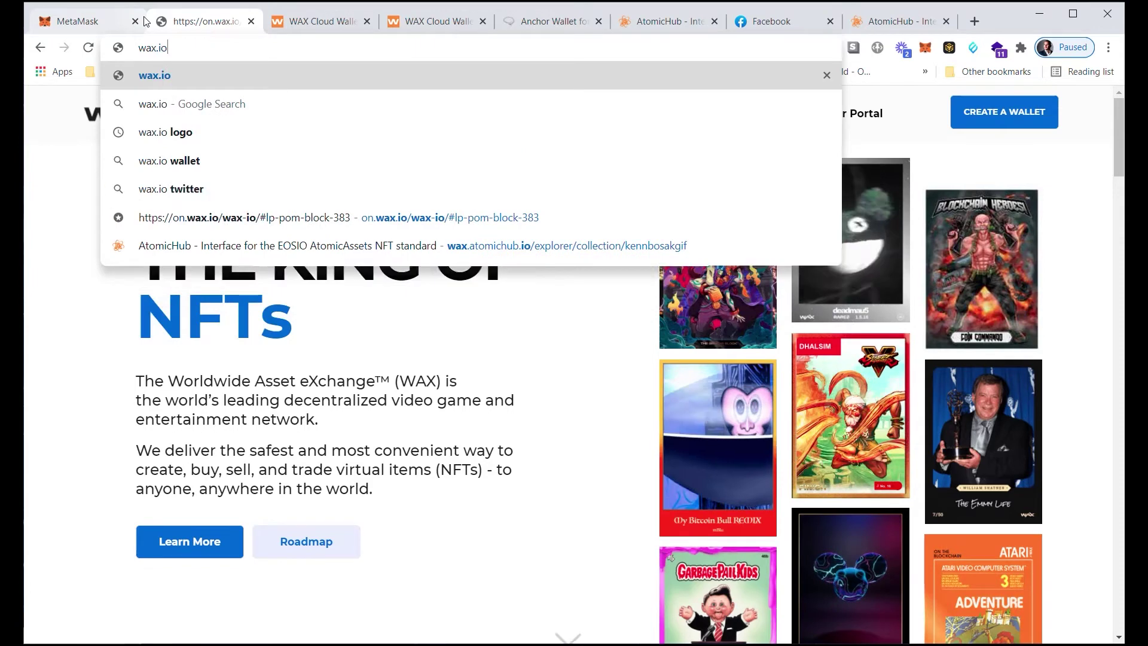
key(Return)
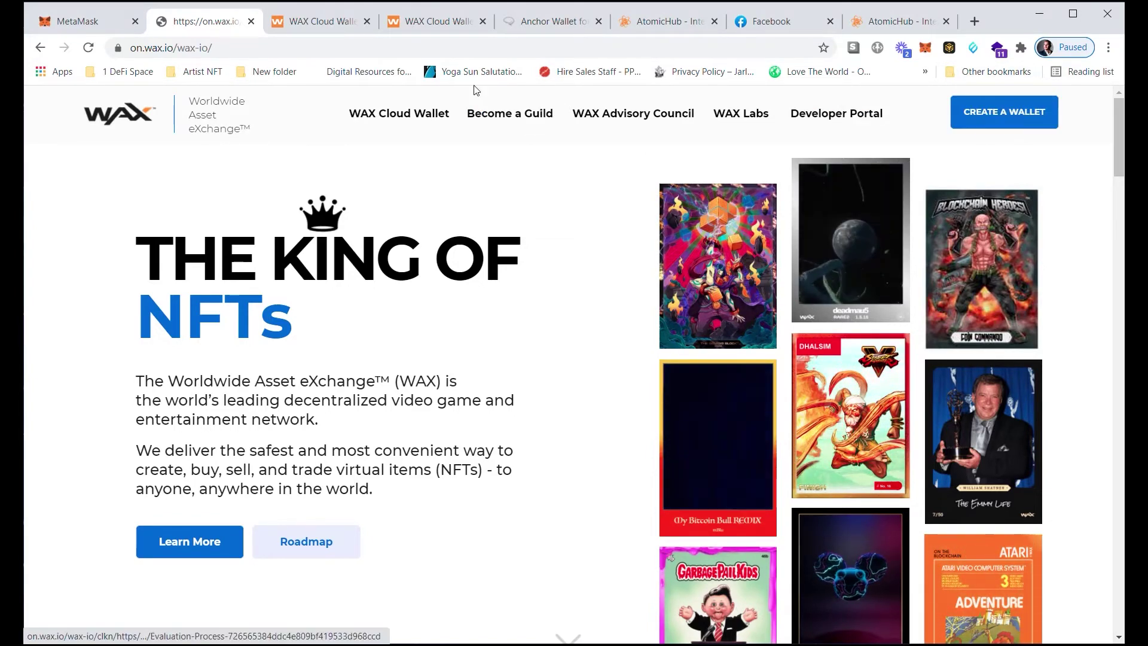
Examine the WAX Cloud Wallet registration page, including its social login options, email and password fields, and Sign Up option.
key(ctrl+Tab)
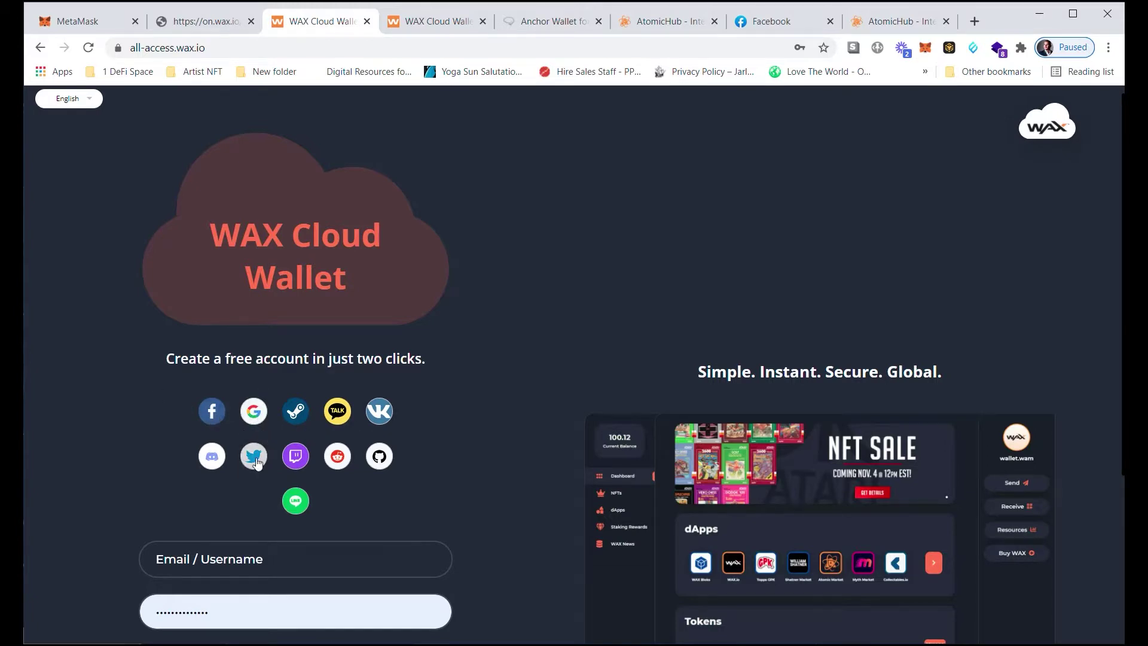
scroll(258, 441, down, 3)
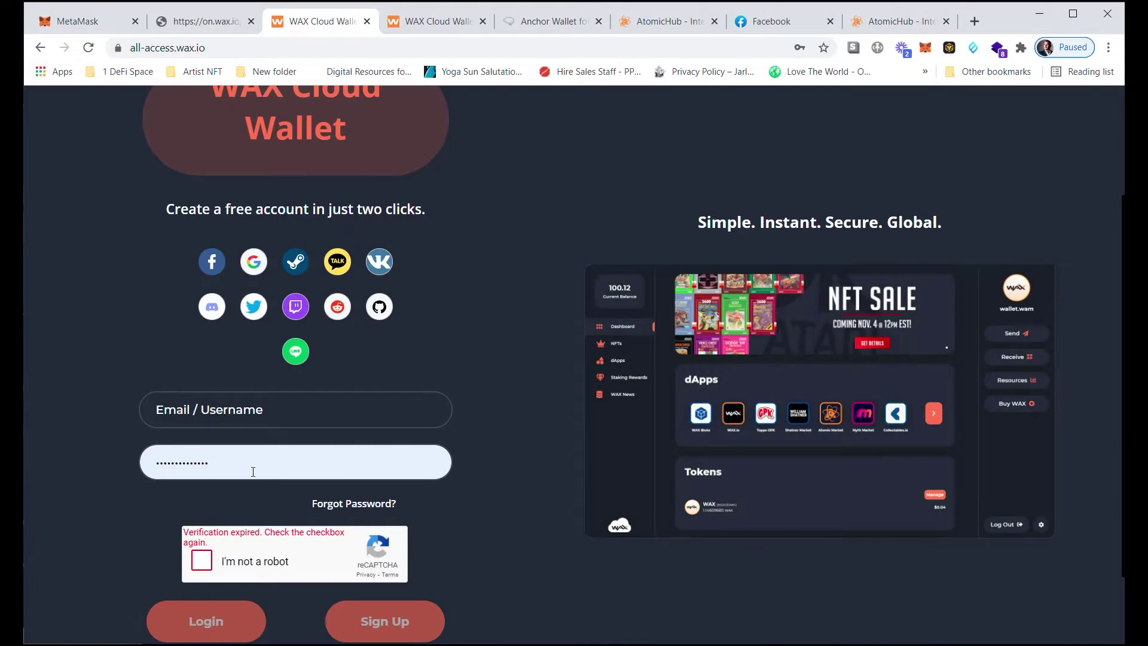
scroll(330, 245, up, 1)
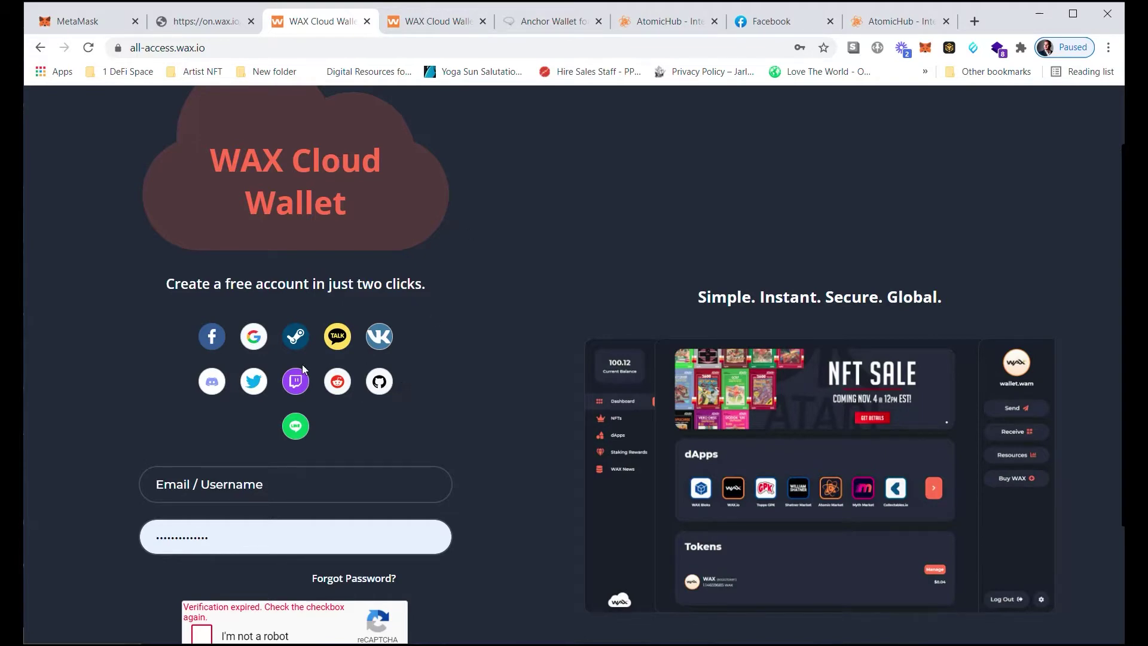
scroll(263, 376, down, 2)
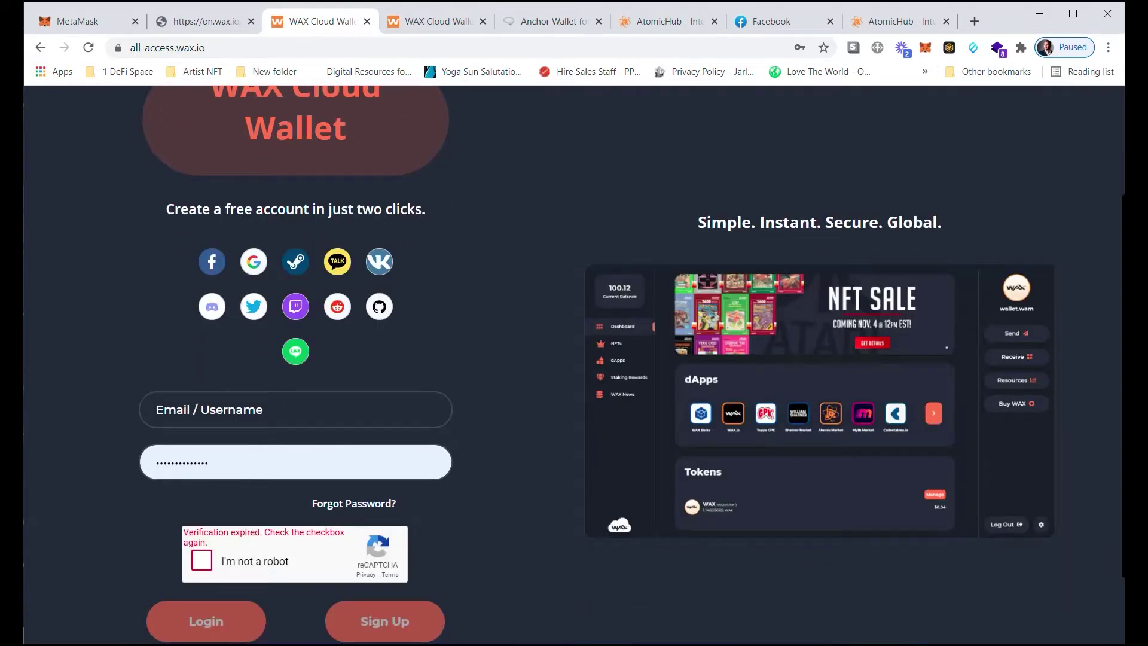
scroll(237, 414, up, 2)
scroll(300, 422, down, 2)
scroll(208, 288, up, 1)
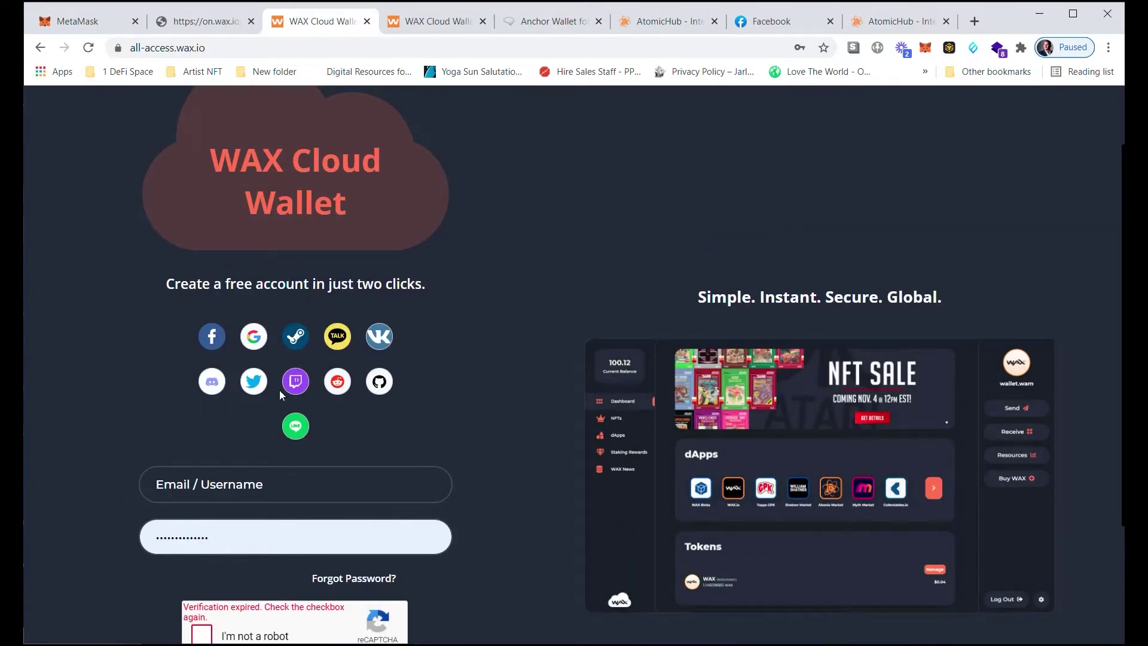
Browse the logged-in WAX Cloud Wallet's dashboard and NFT inventory, ending on its dApps page.
click(434, 24)
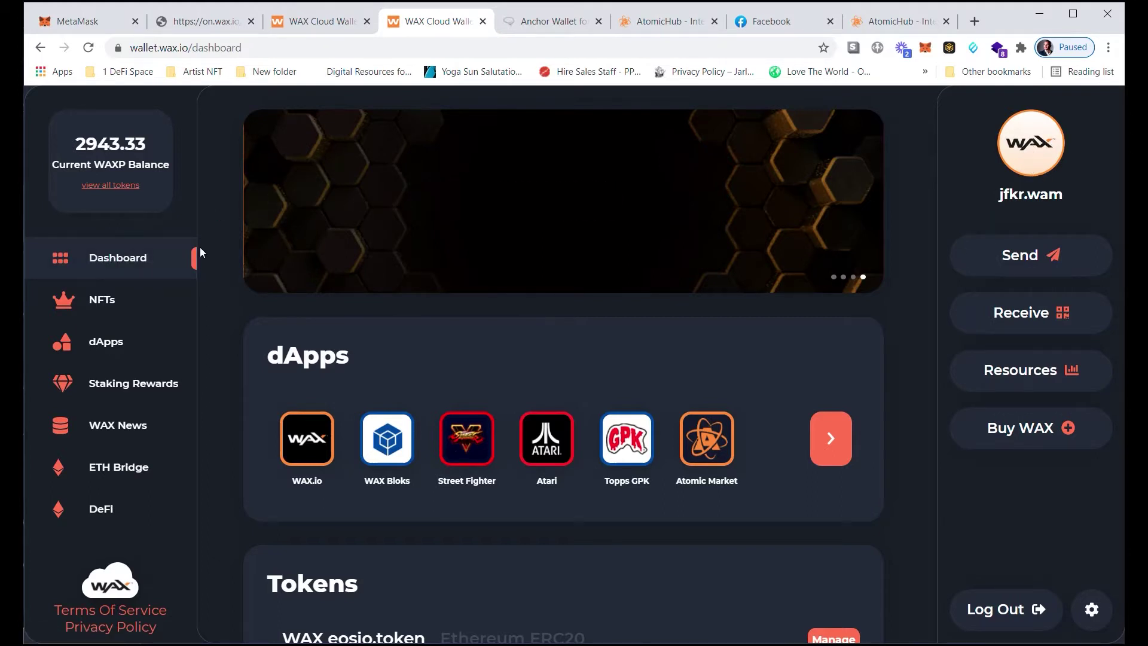
click(109, 302)
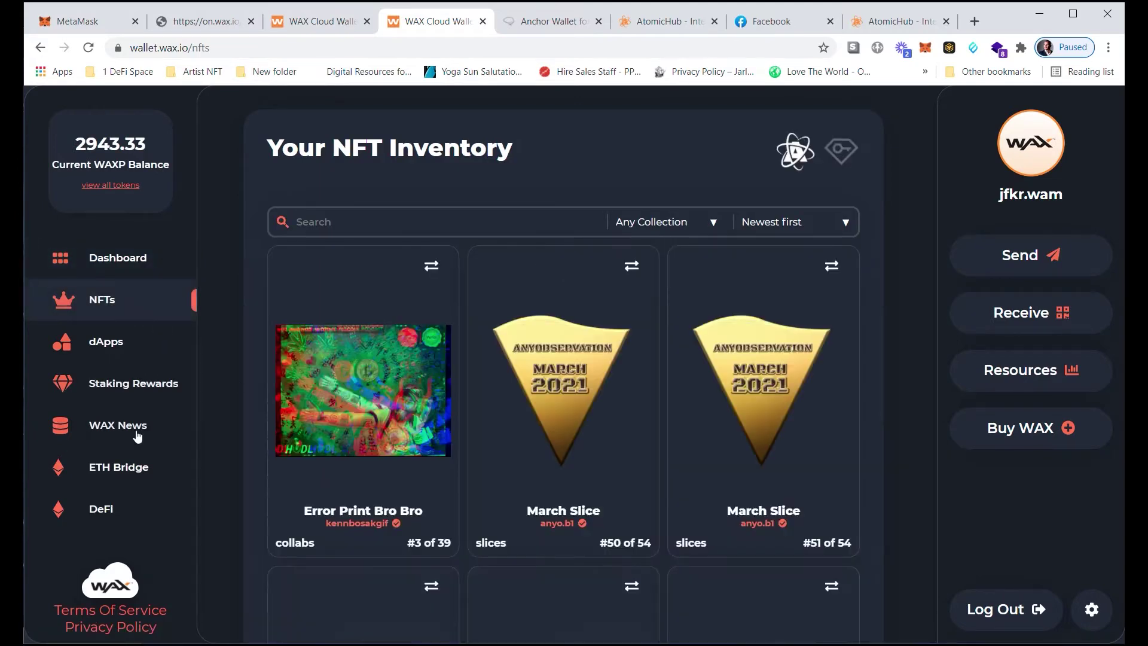
click(130, 263)
click(105, 353)
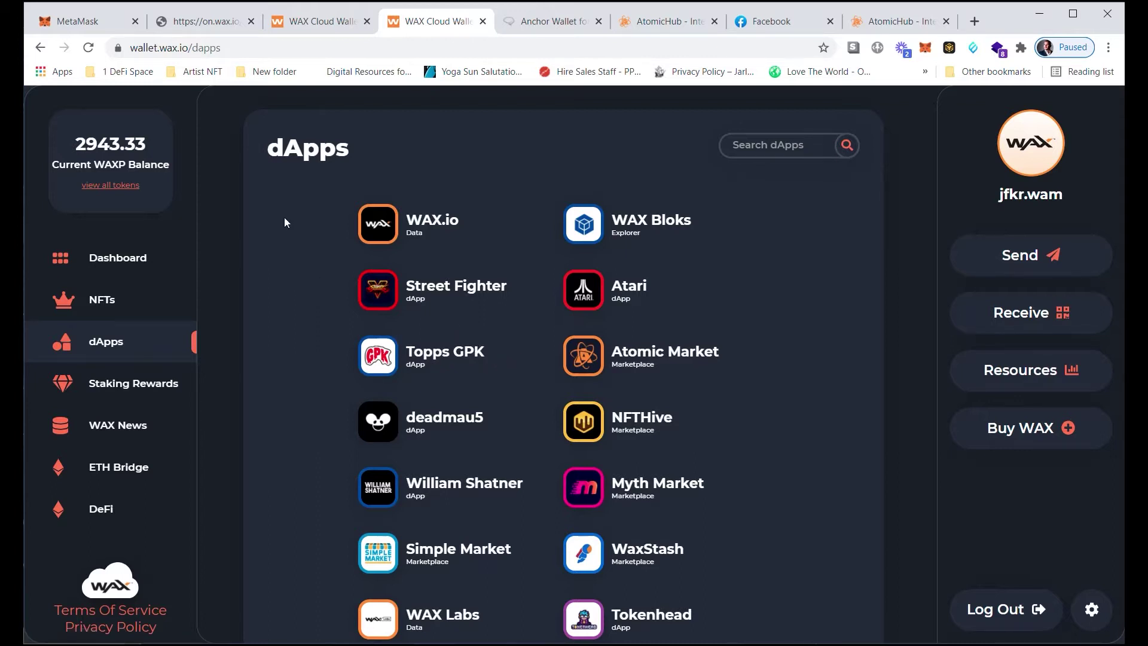
Review the open MetaMask, WAX home and wallet registration pages, and return to the wallet's dApps page.
click(91, 26)
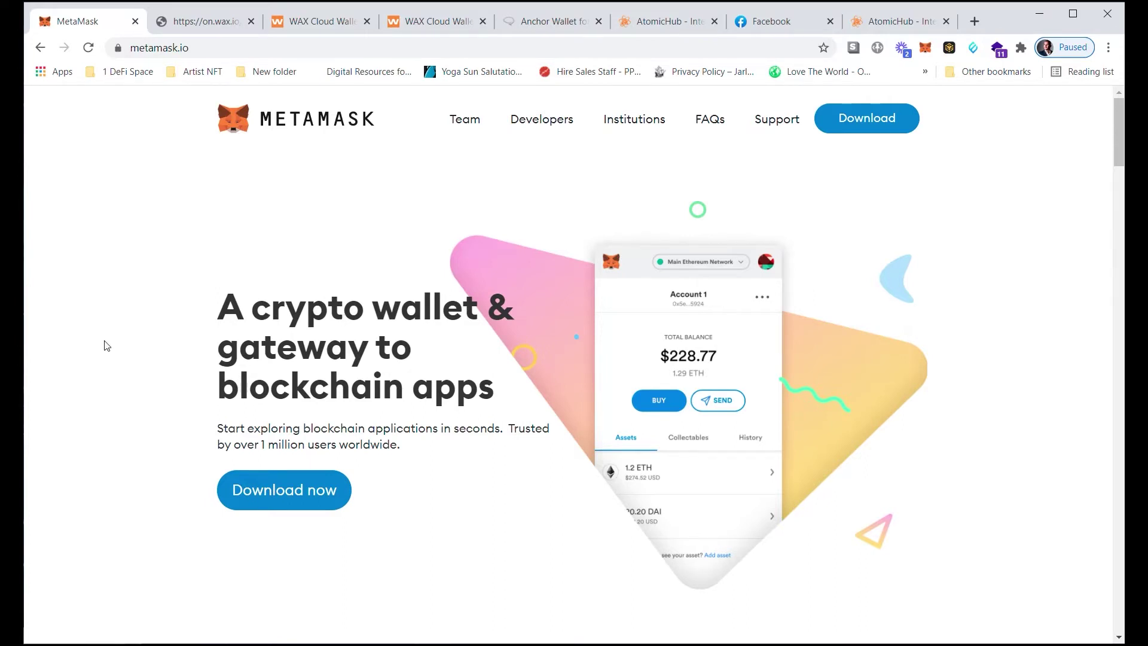
click(215, 21)
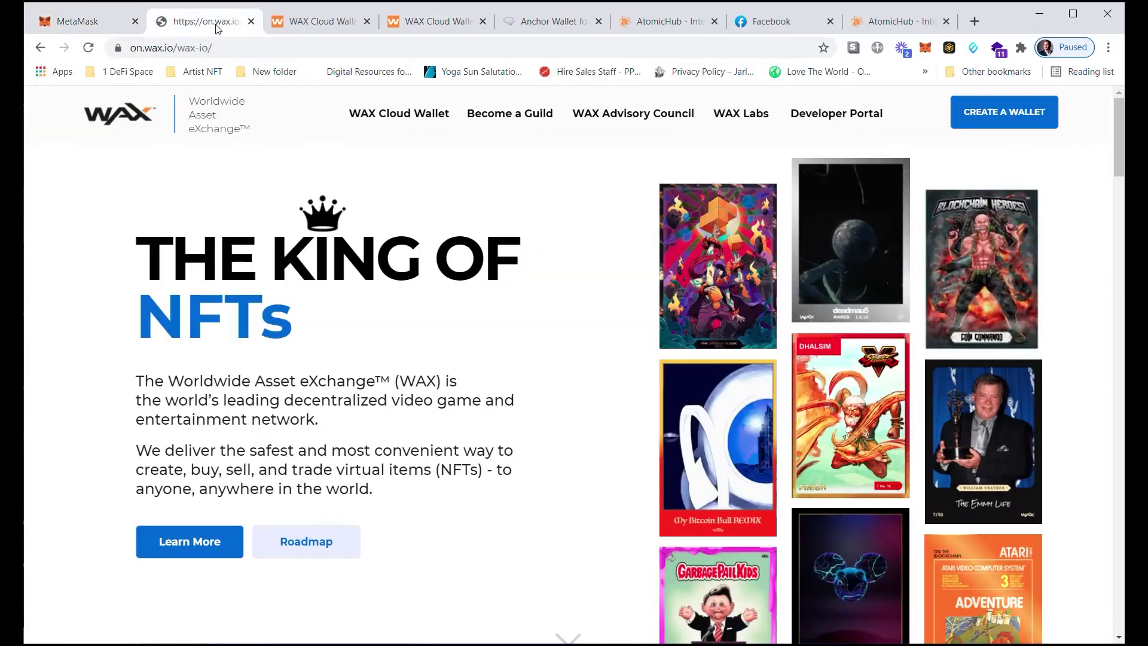
click(328, 24)
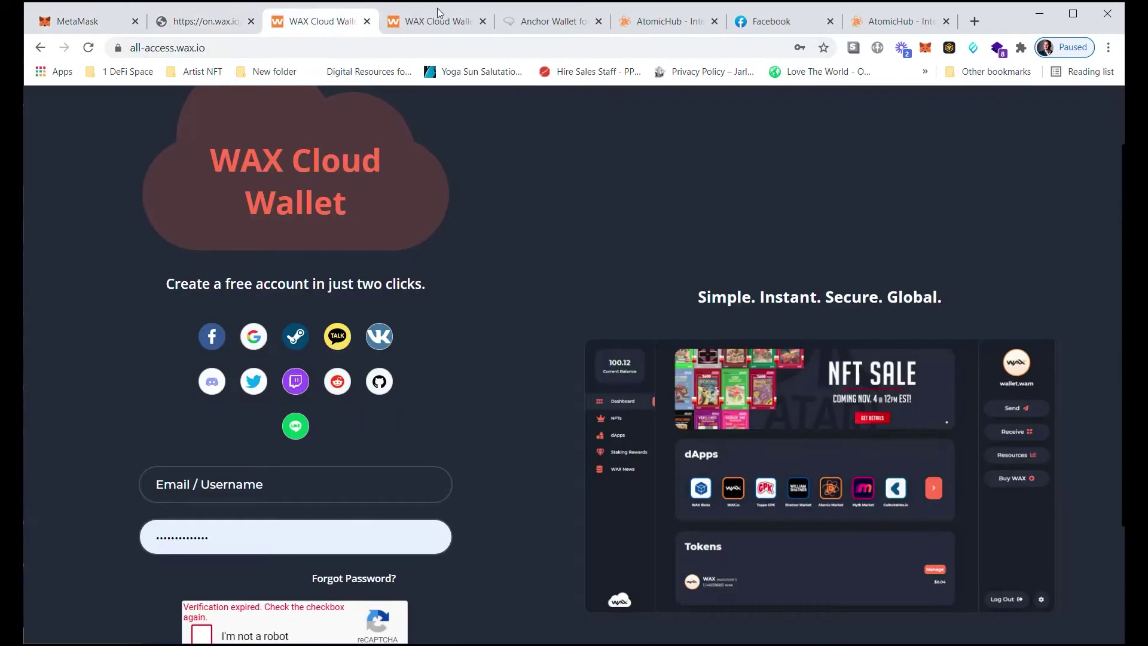
click(443, 24)
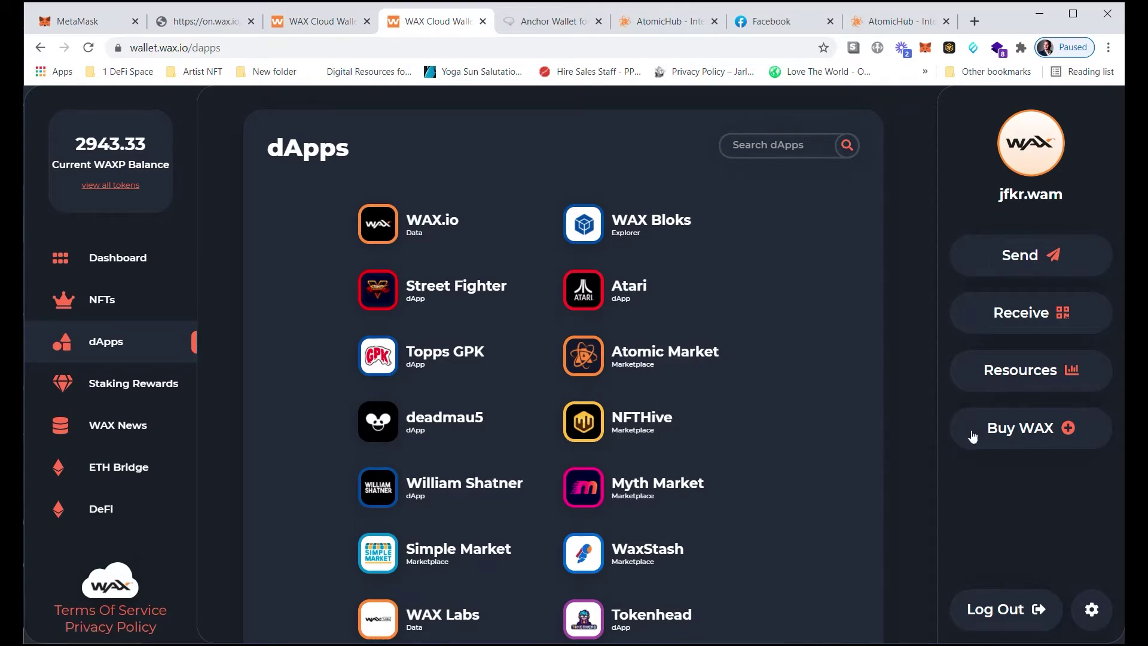
Inspect the Buy WAX merchants and ChangeNOW's ETH to WAXP exchange form, and close it without buying.
click(1022, 435)
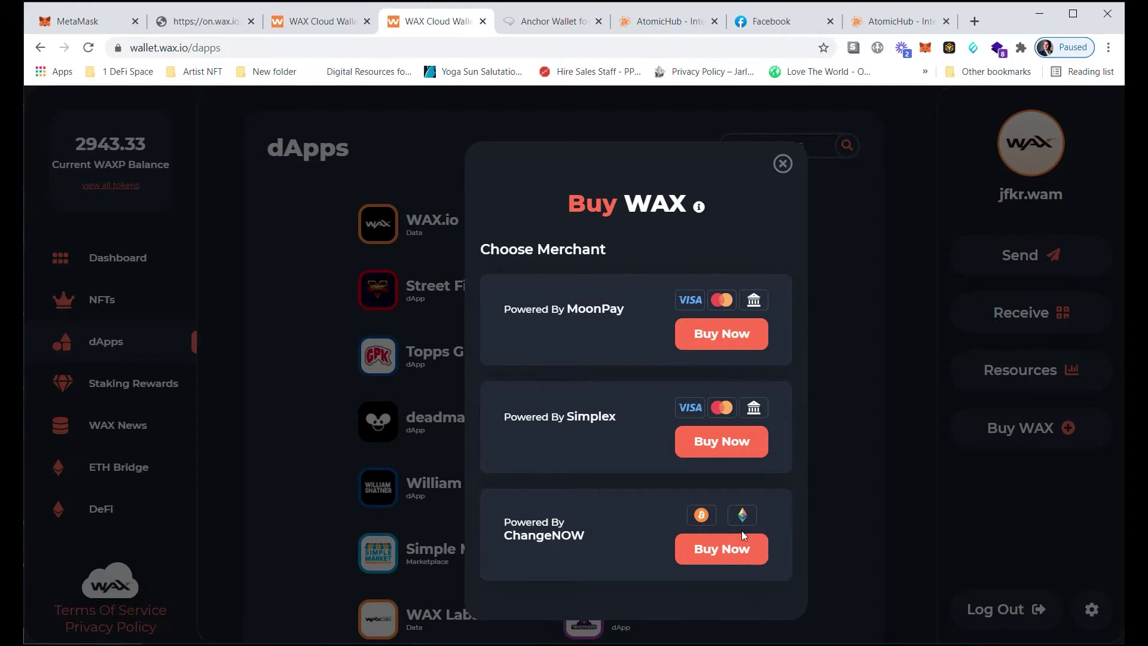
click(721, 553)
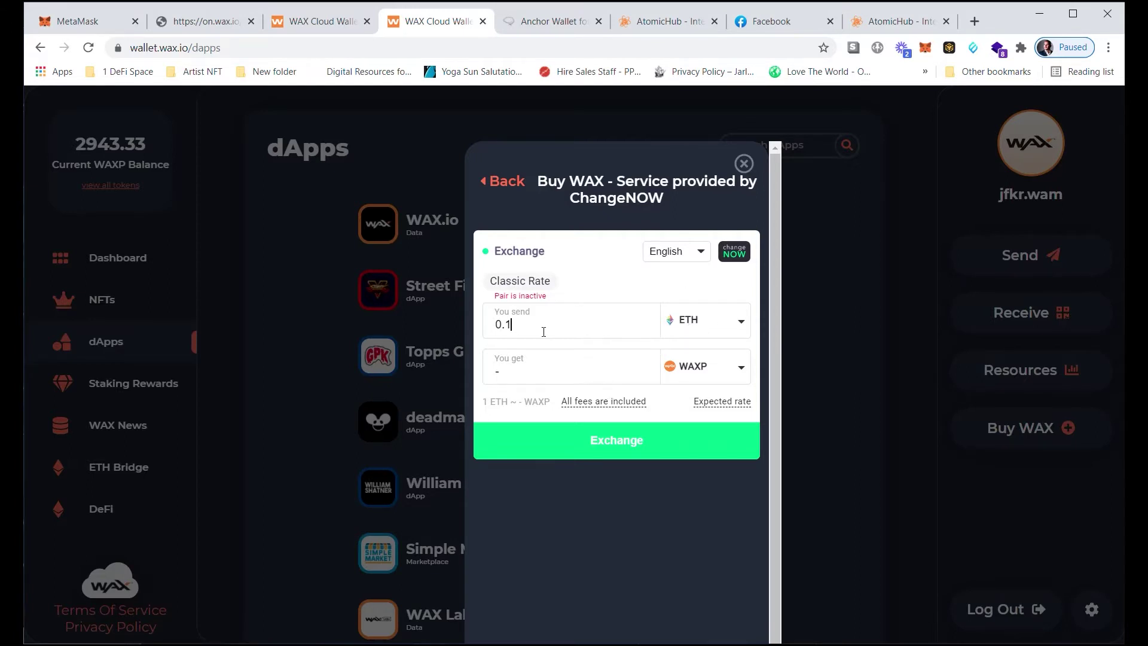
drag(518, 329, 506, 330)
click(514, 373)
click(744, 164)
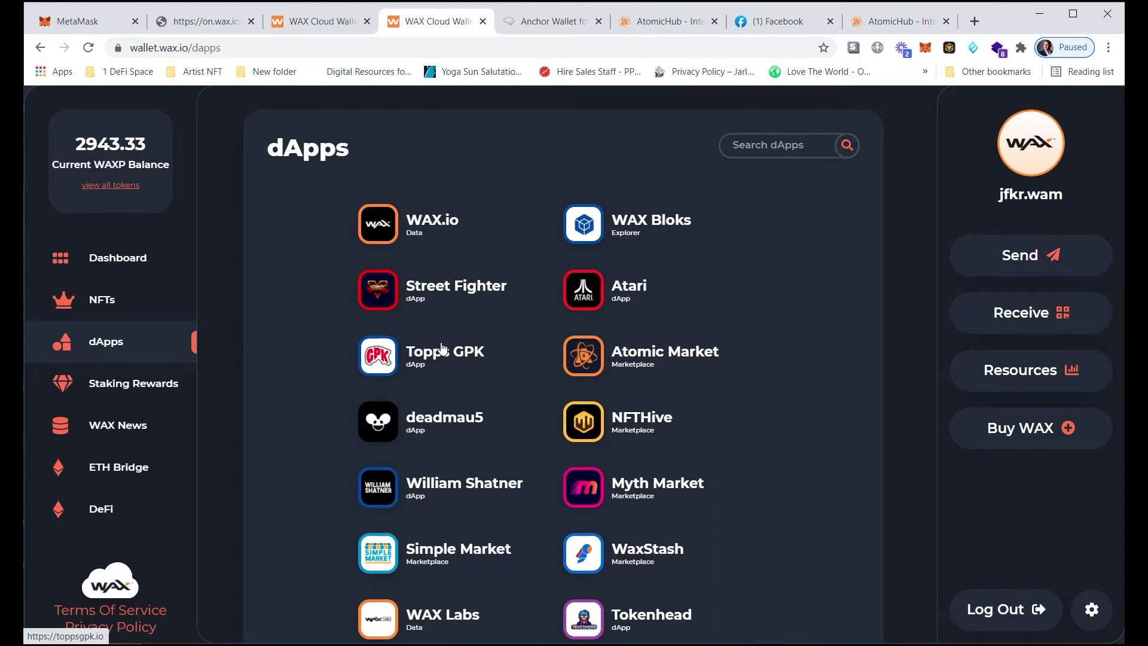
Switch to Facebook and open the "Teach Me How to NFT Non Fungible Tokens for Dummies" group, discarding the unfinished comment.
click(772, 24)
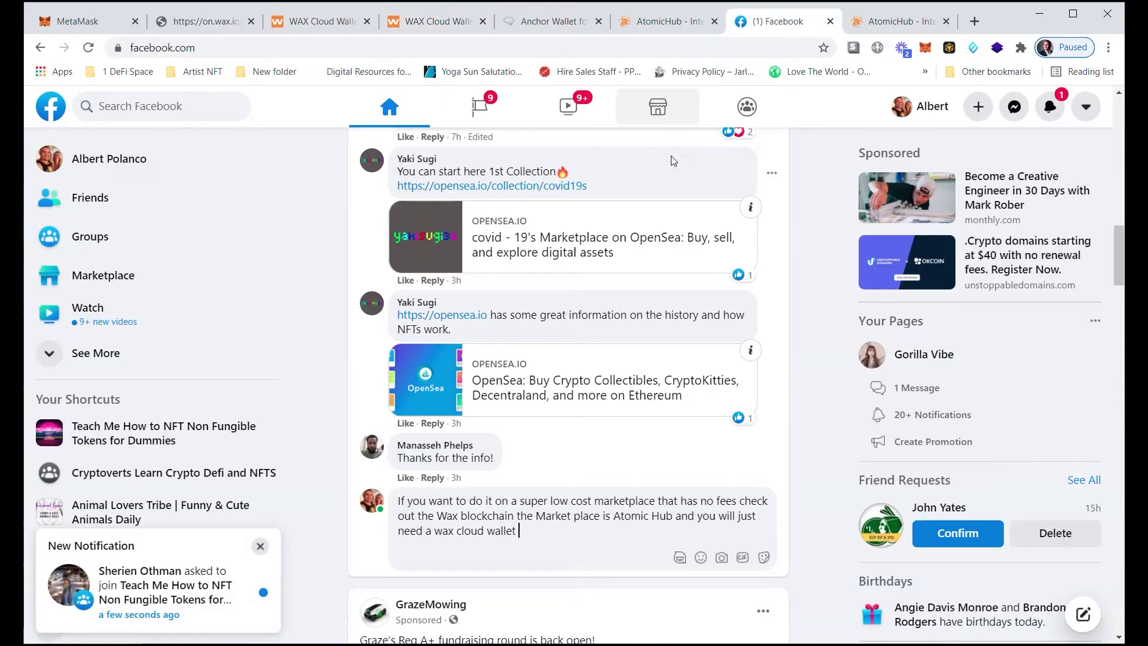
click(139, 435)
click(261, 547)
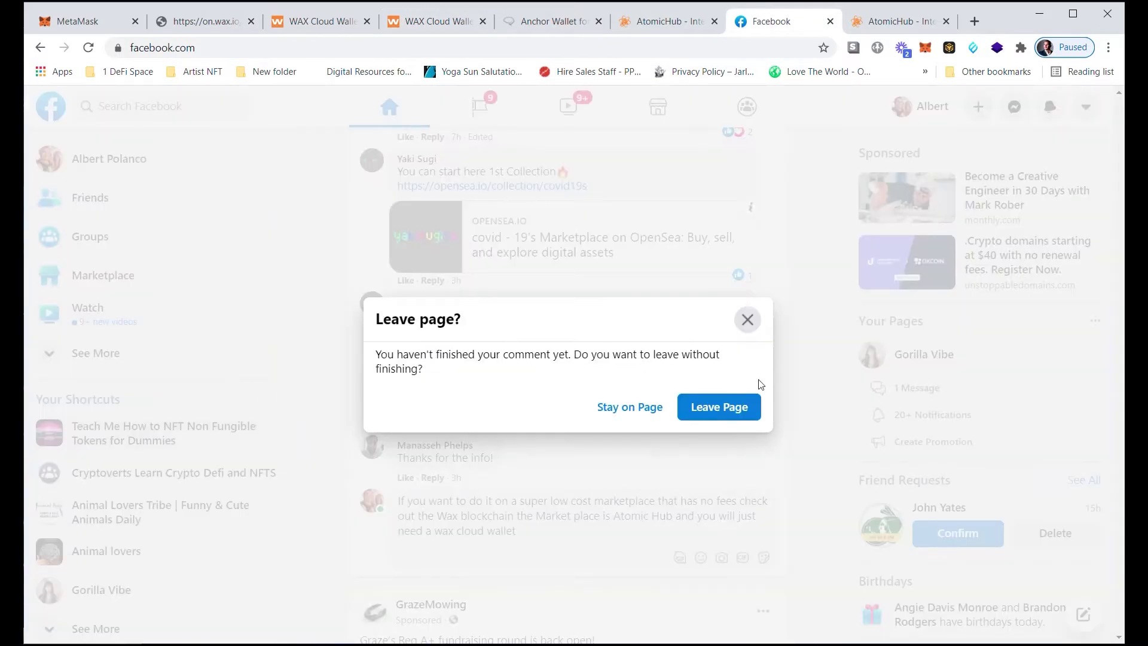
click(746, 319)
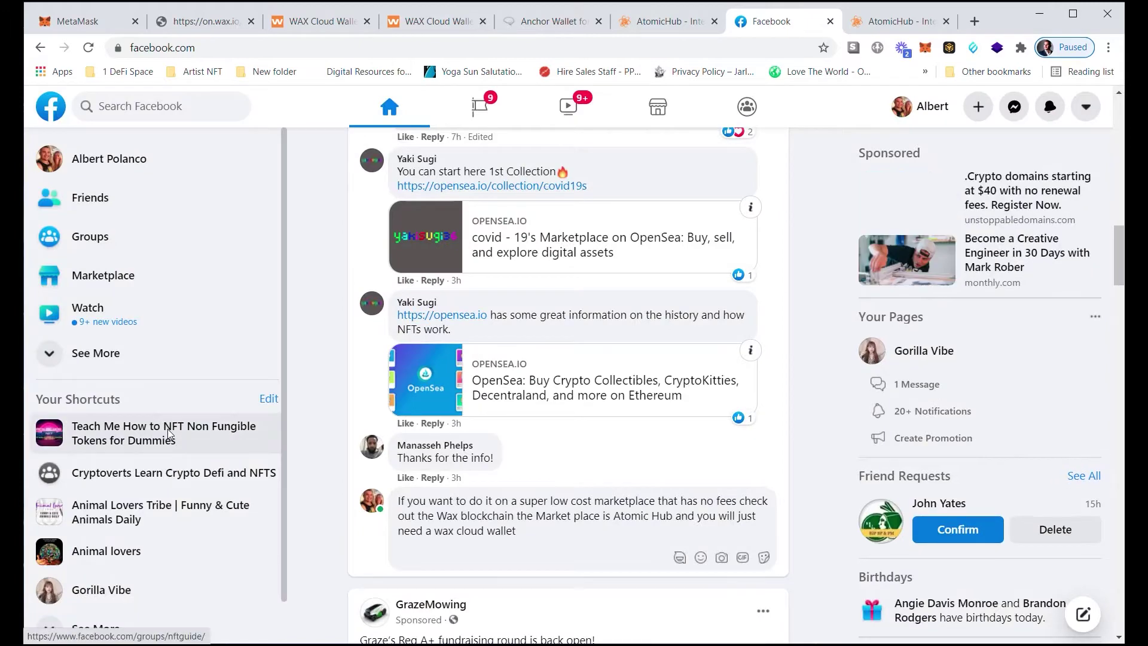
click(141, 431)
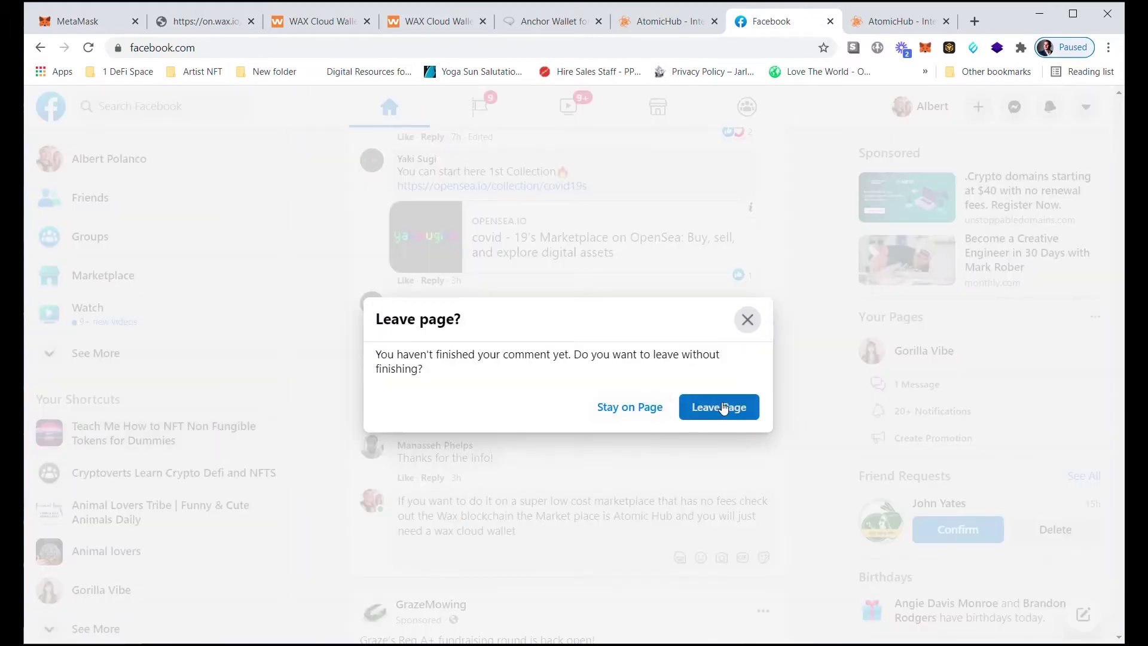
click(725, 408)
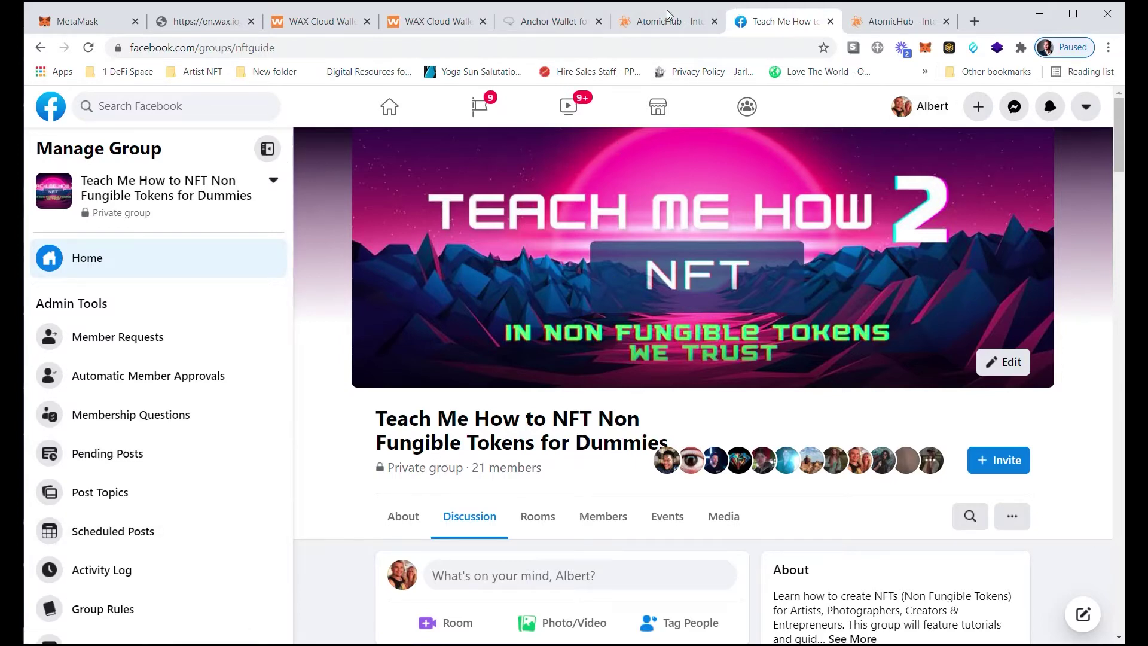
Return to the WAX Cloud Wallet's dApps page and open Atomic Market.
click(434, 21)
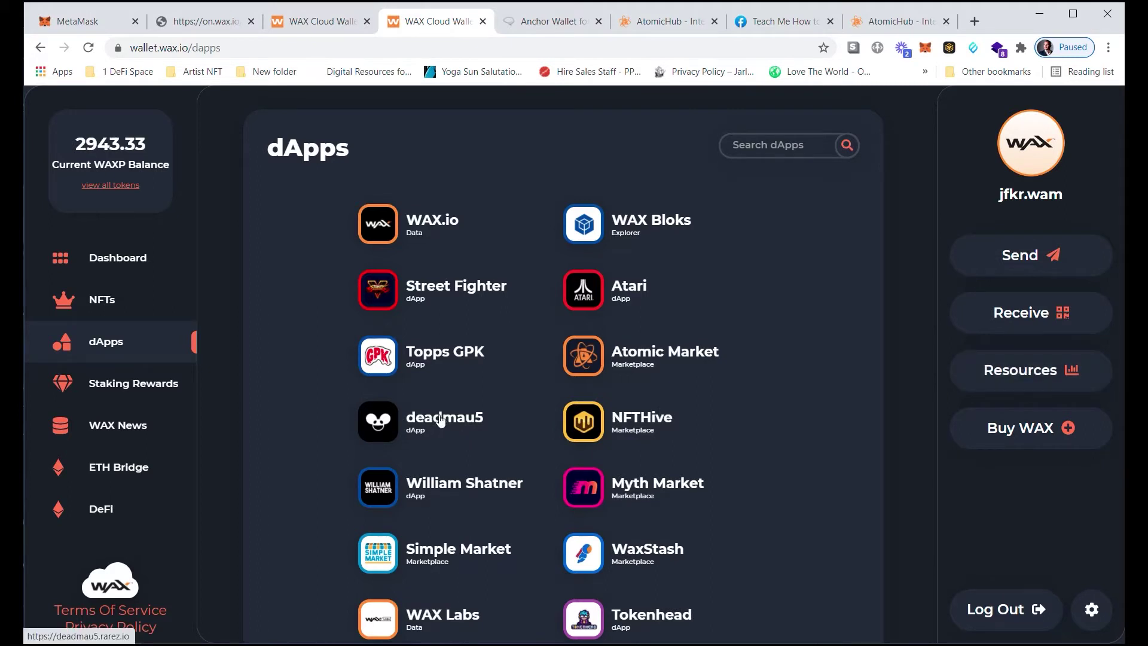
click(622, 353)
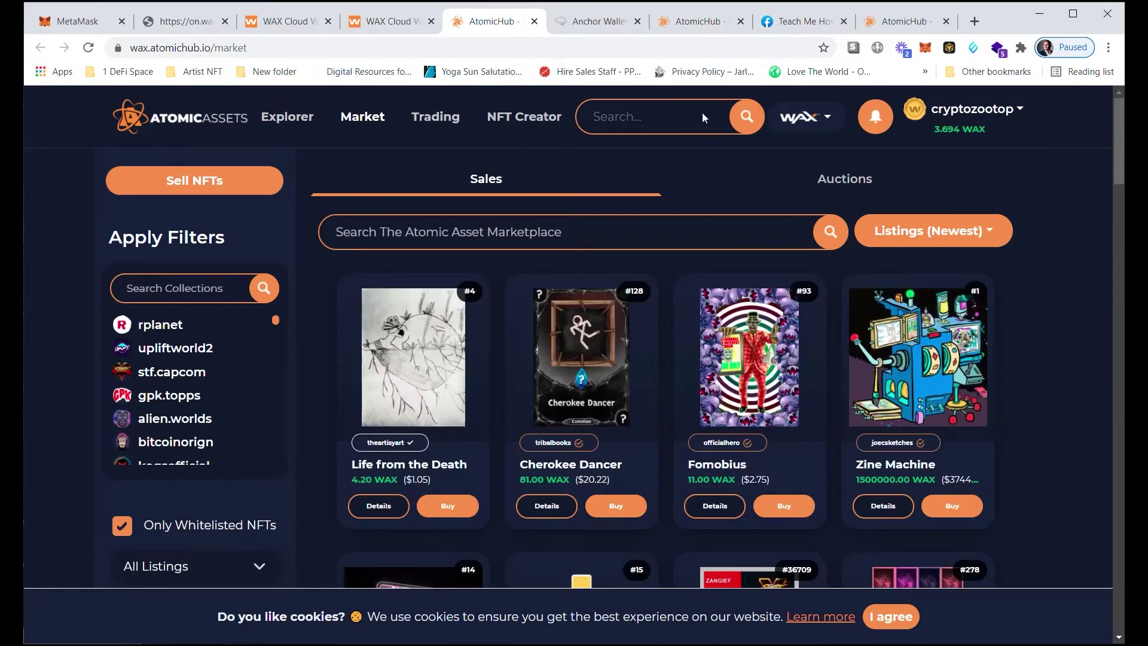
mouse_move(489, 330)
Go back to the WAX Cloud Wallet and open the Create WAX Account form from its settings.
click(383, 24)
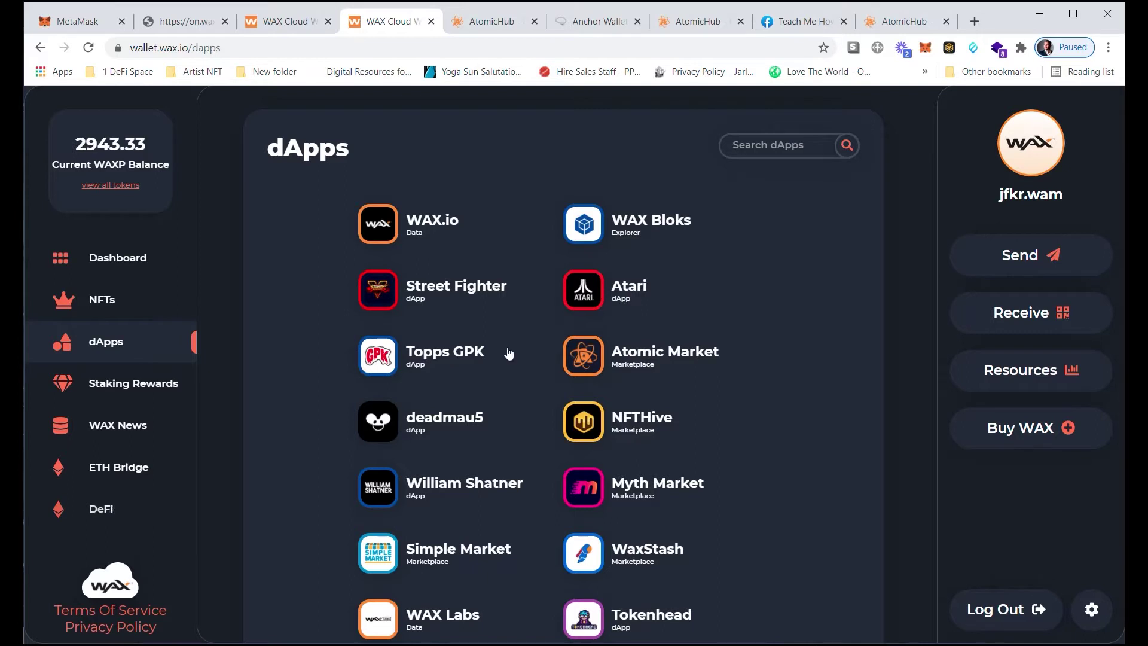
click(1091, 609)
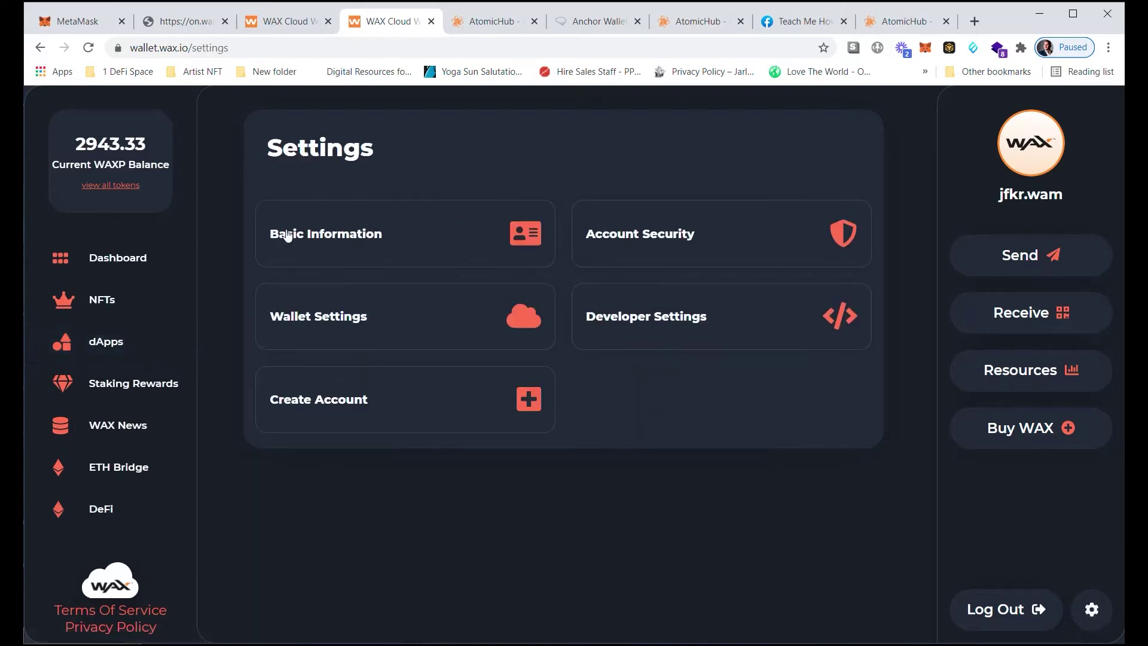
click(374, 397)
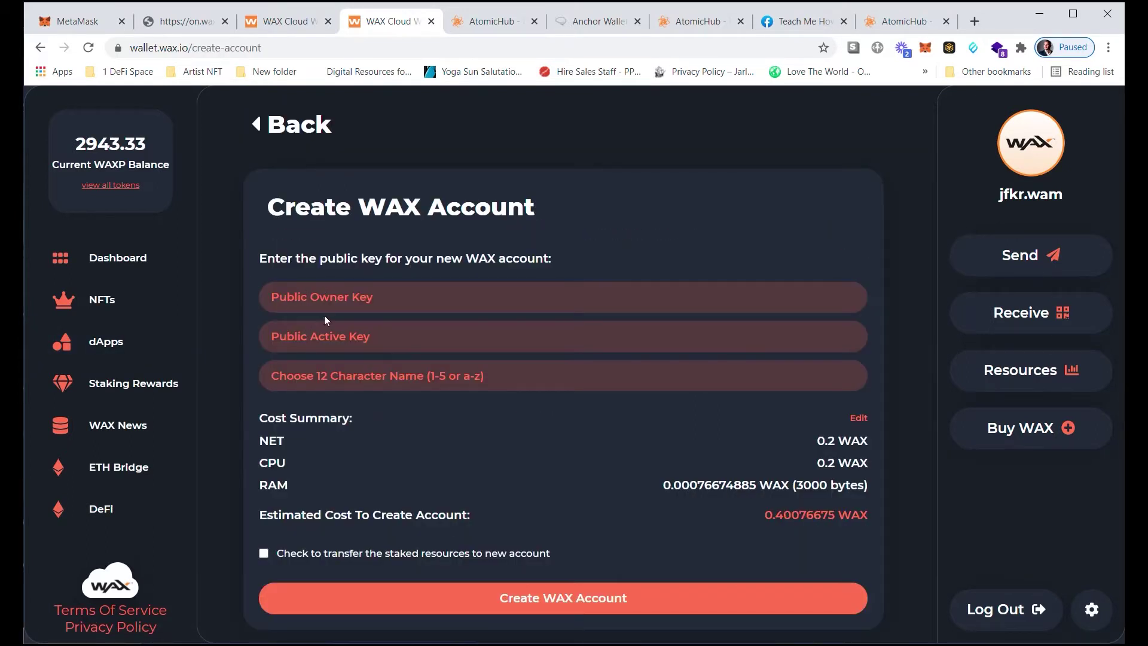
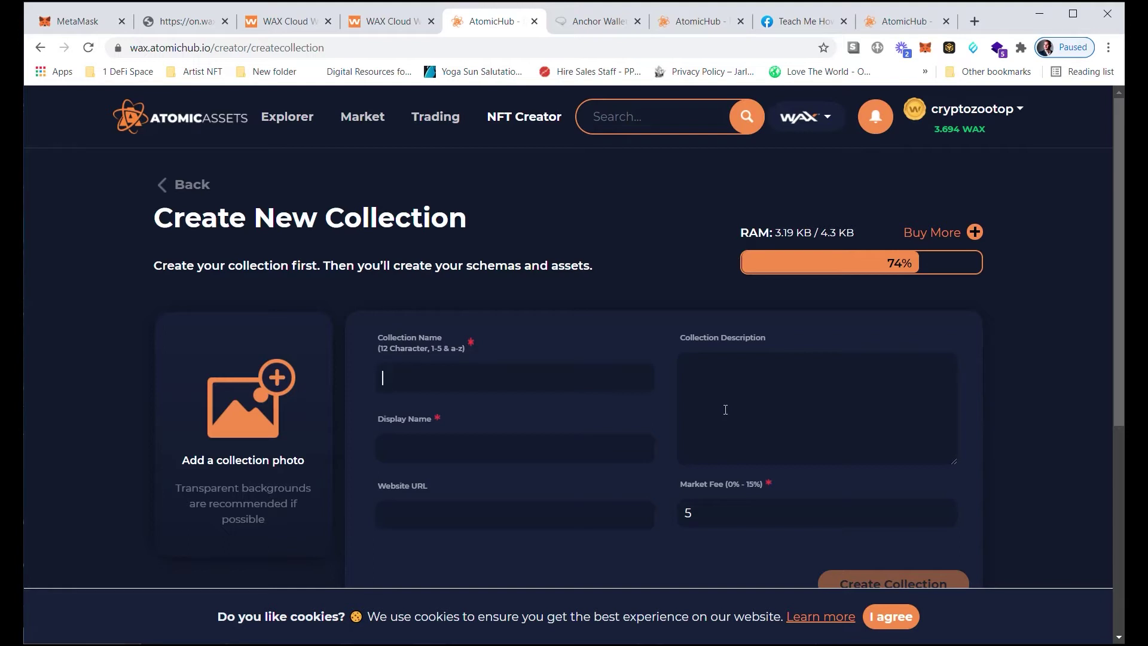
Examine AtomicHub's new collection form, covering display name, website URL, description, market fee and photo, and return to the NFT Creator overview.
click(424, 445)
click(405, 517)
click(738, 370)
scroll(805, 399, down, 3)
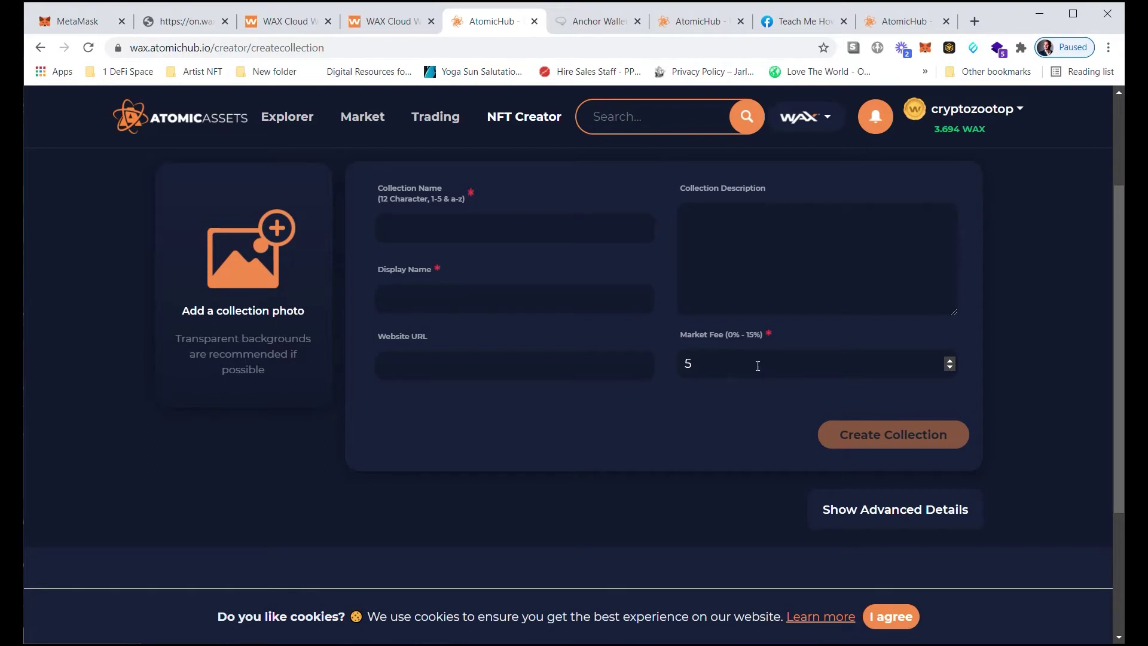
scroll(758, 366, up, 1)
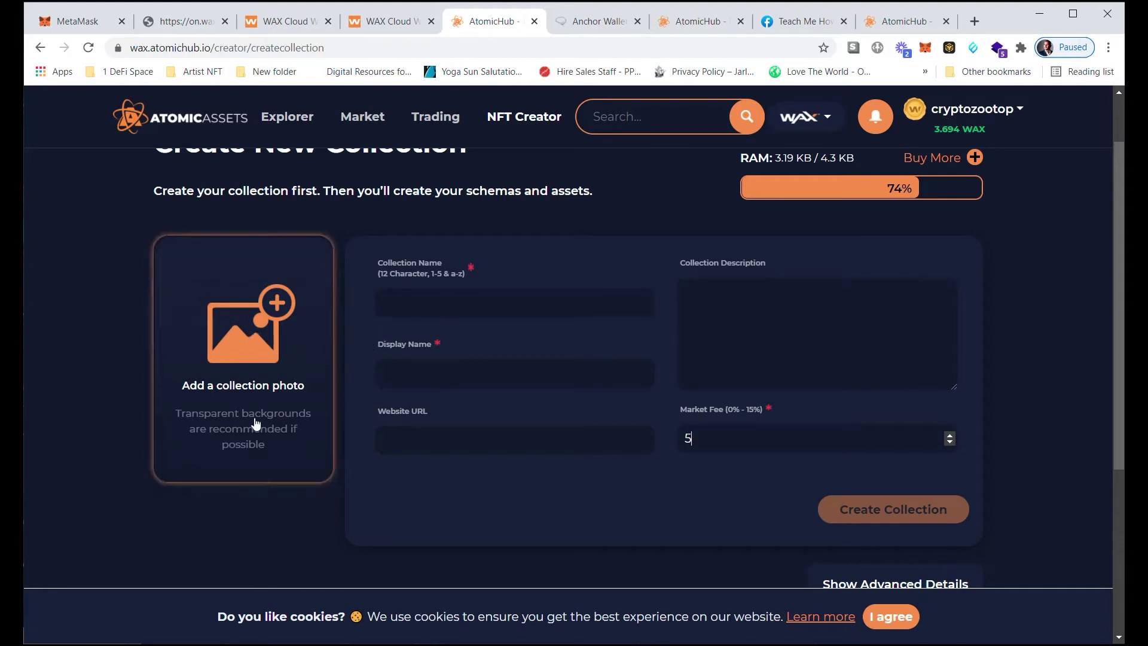
scroll(502, 341, down, 4)
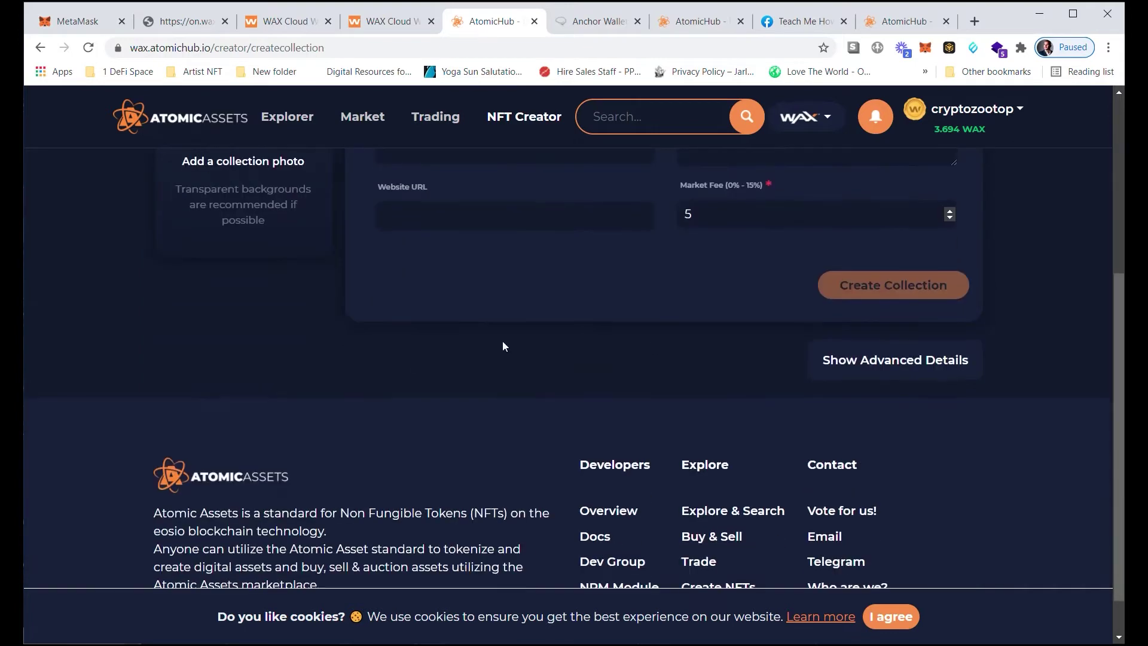
scroll(640, 343, up, 3)
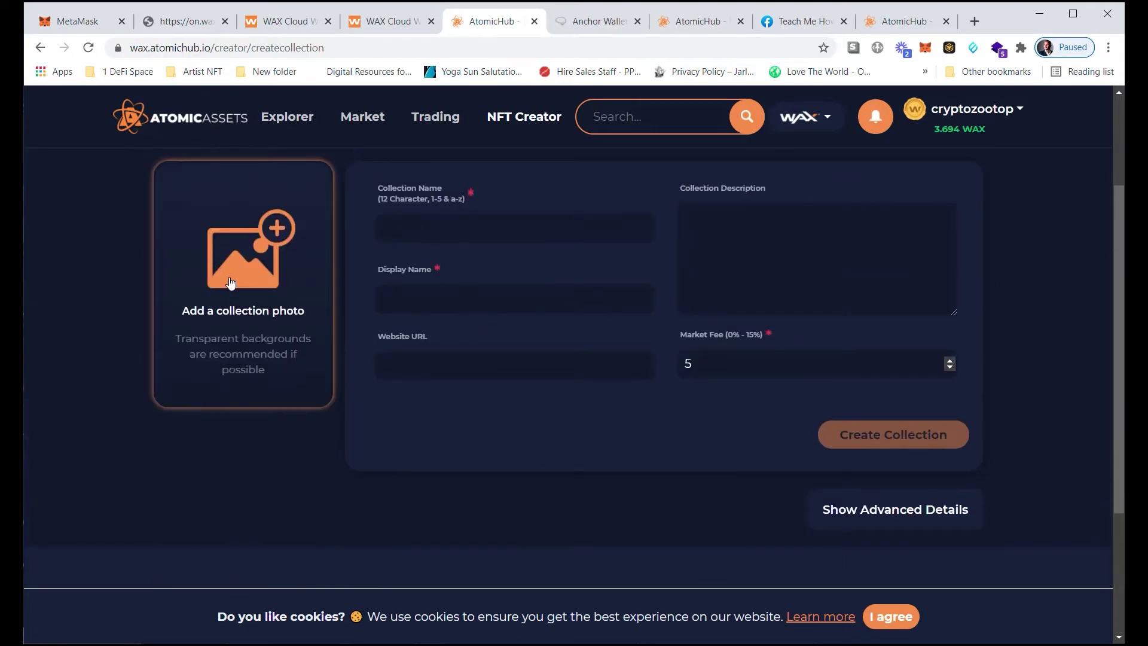
scroll(364, 326, up, 3)
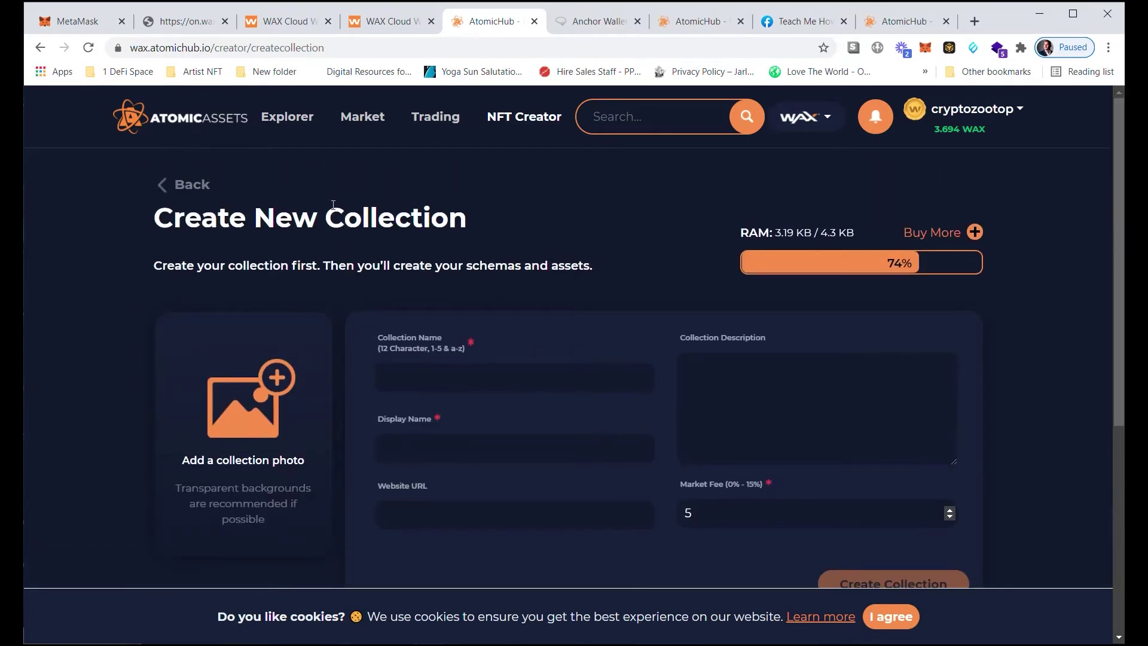
click(191, 182)
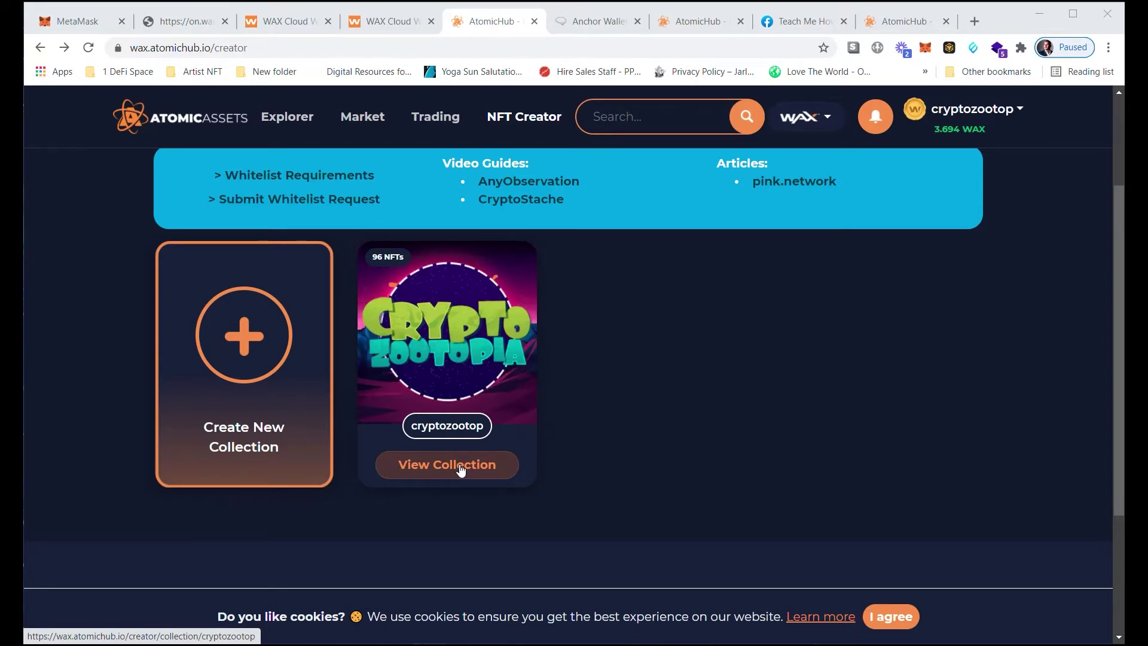
Open the Crypto ZooTopia collection from the NFT Creator overview and review its details and schemas.
click(440, 471)
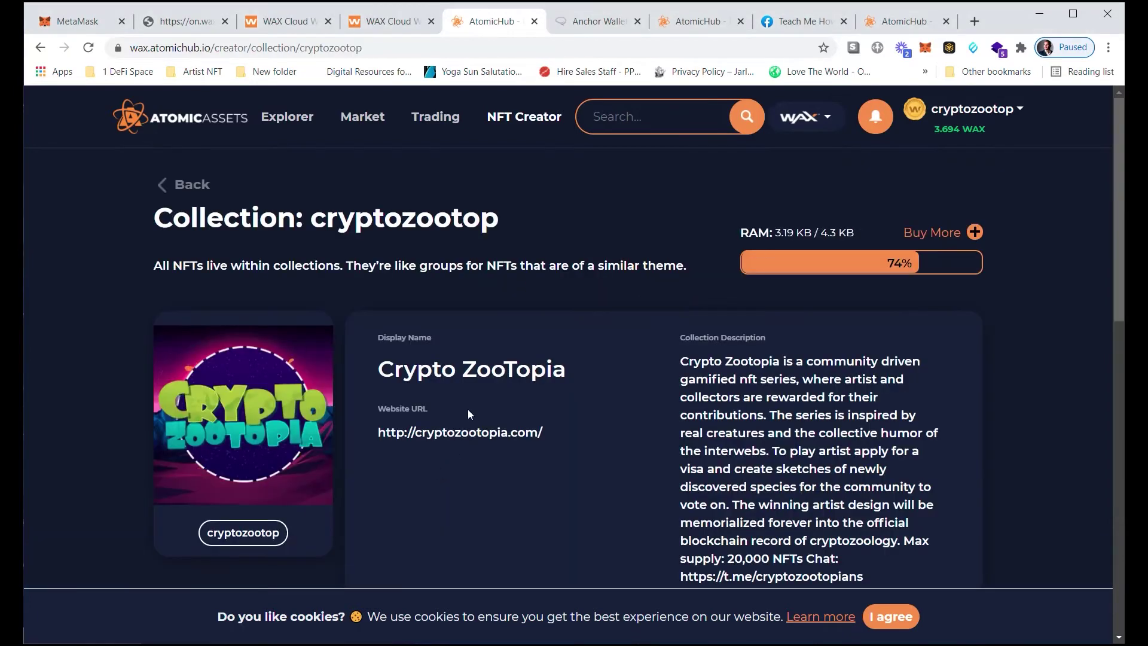
scroll(514, 409, down, 1)
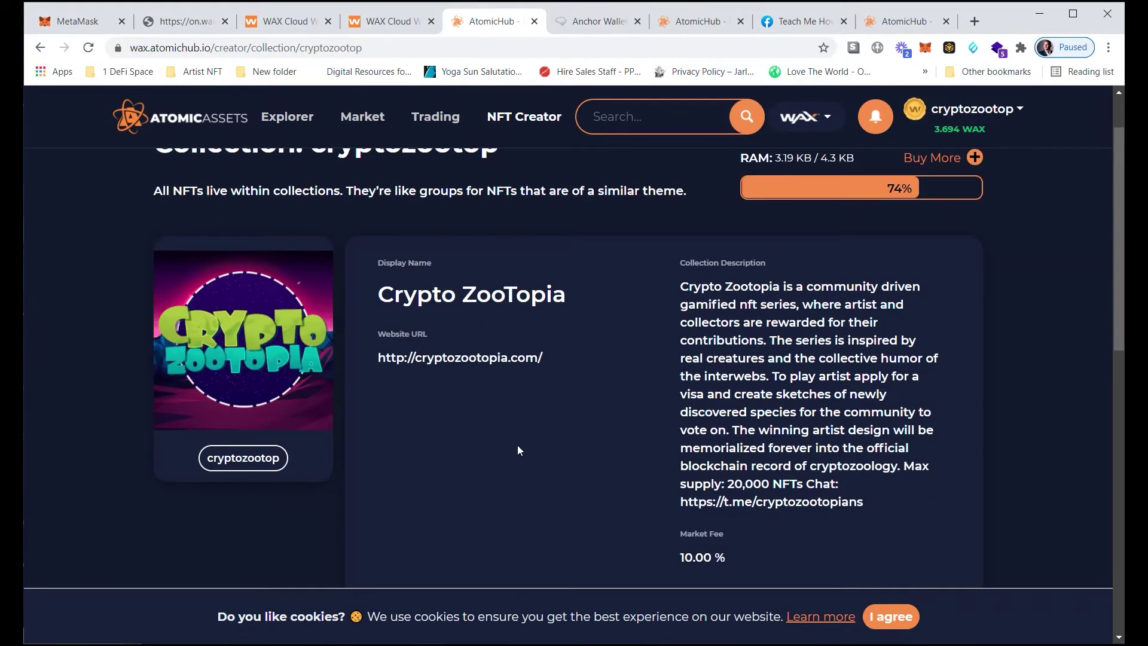
scroll(512, 423, down, 7)
scroll(283, 386, up, 1)
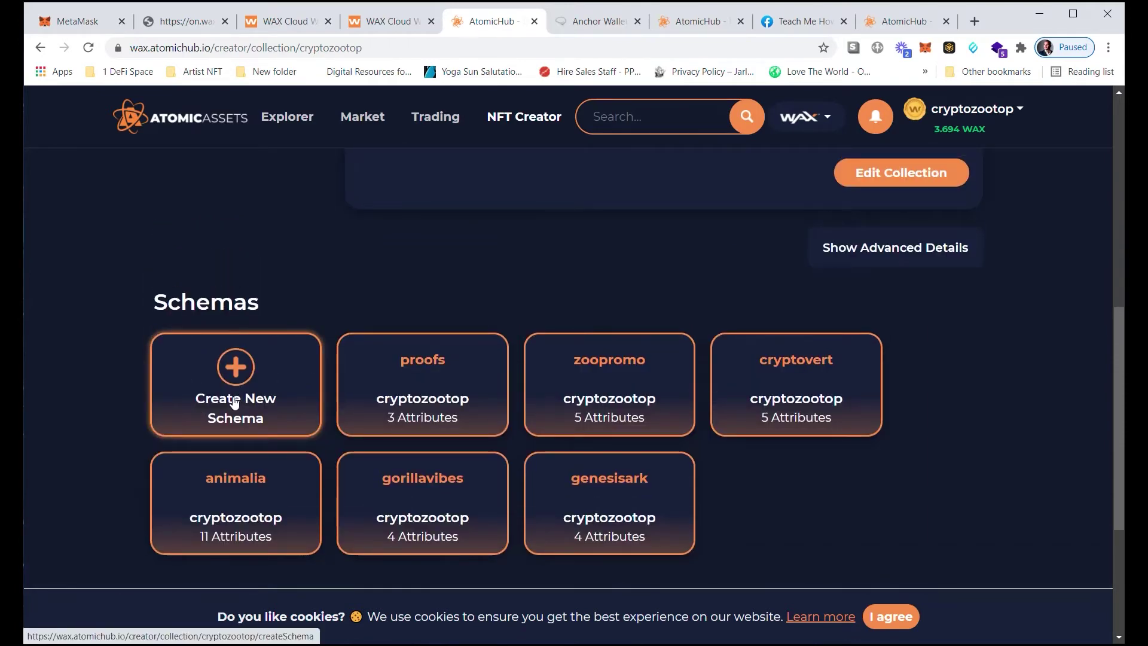
scroll(242, 374, down, 4)
scroll(242, 376, up, 3)
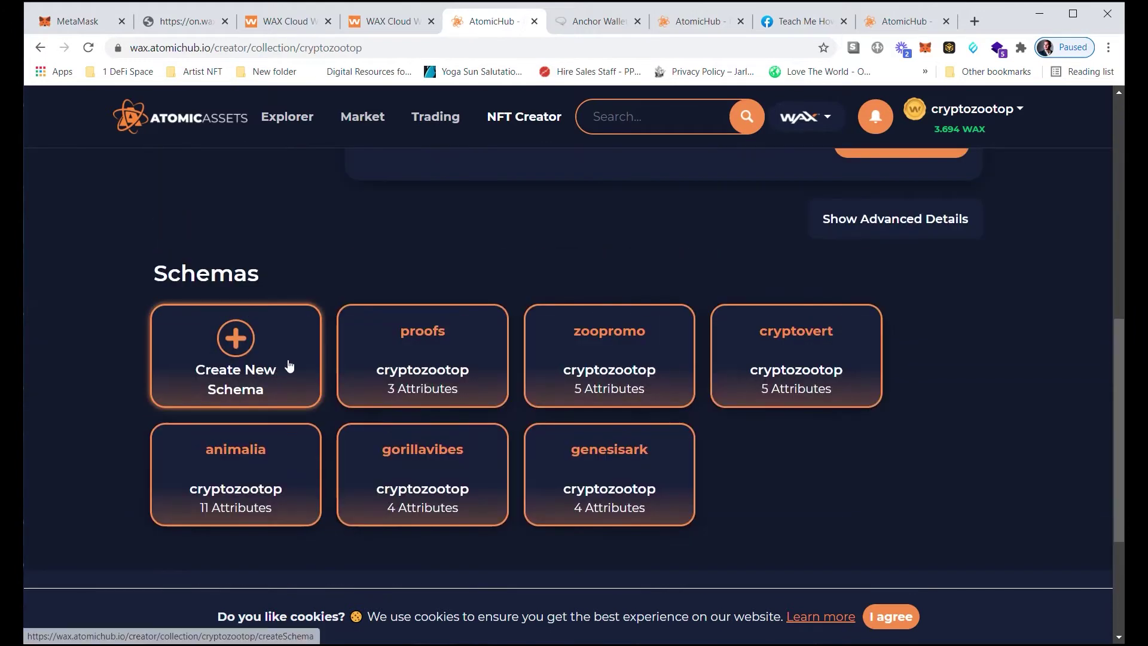
Start a new schema in the collection and add an attribute named video with the IPFS Hash type.
click(274, 361)
click(169, 365)
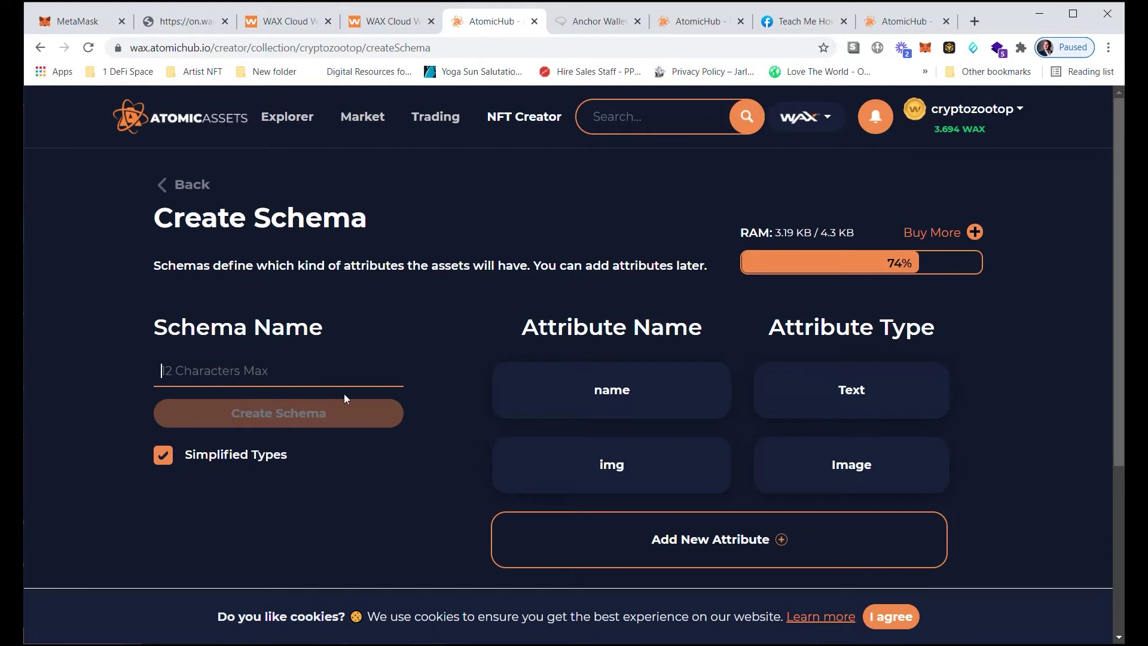
scroll(608, 391, down, 1)
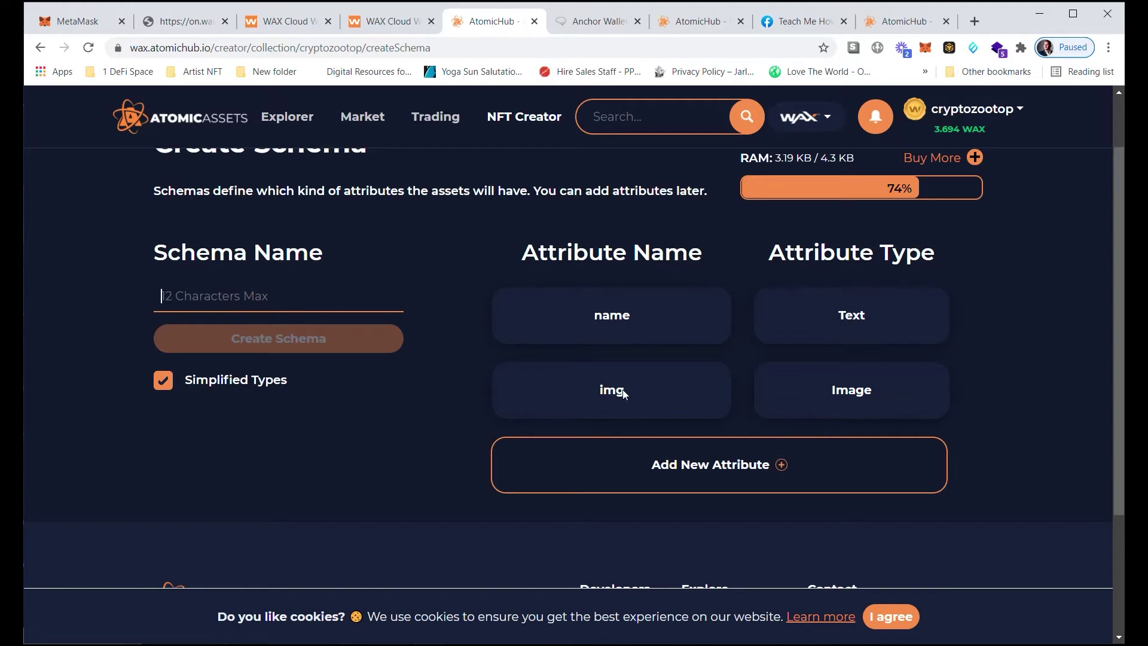
click(661, 470)
scroll(669, 471, down, 1)
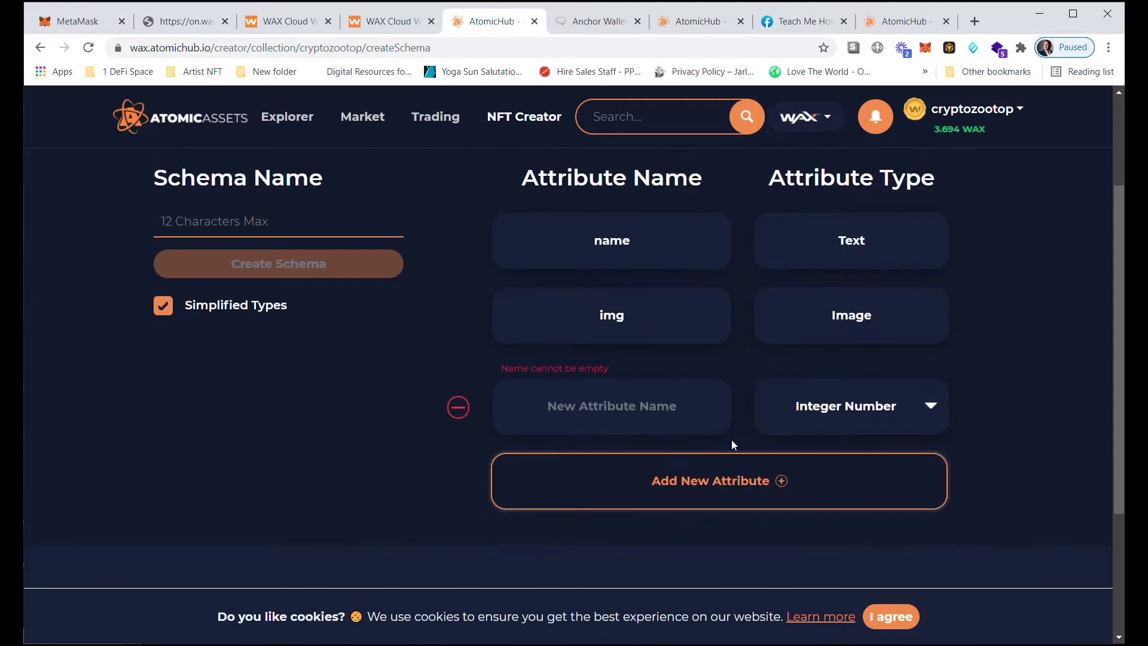
click(884, 407)
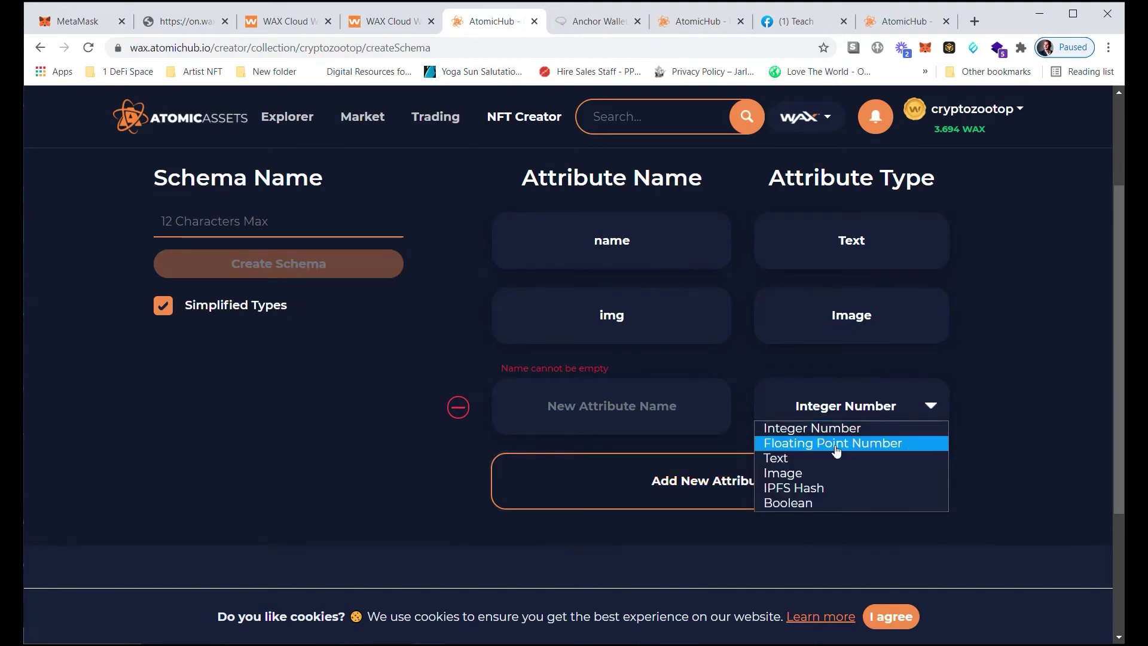
click(835, 444)
click(887, 406)
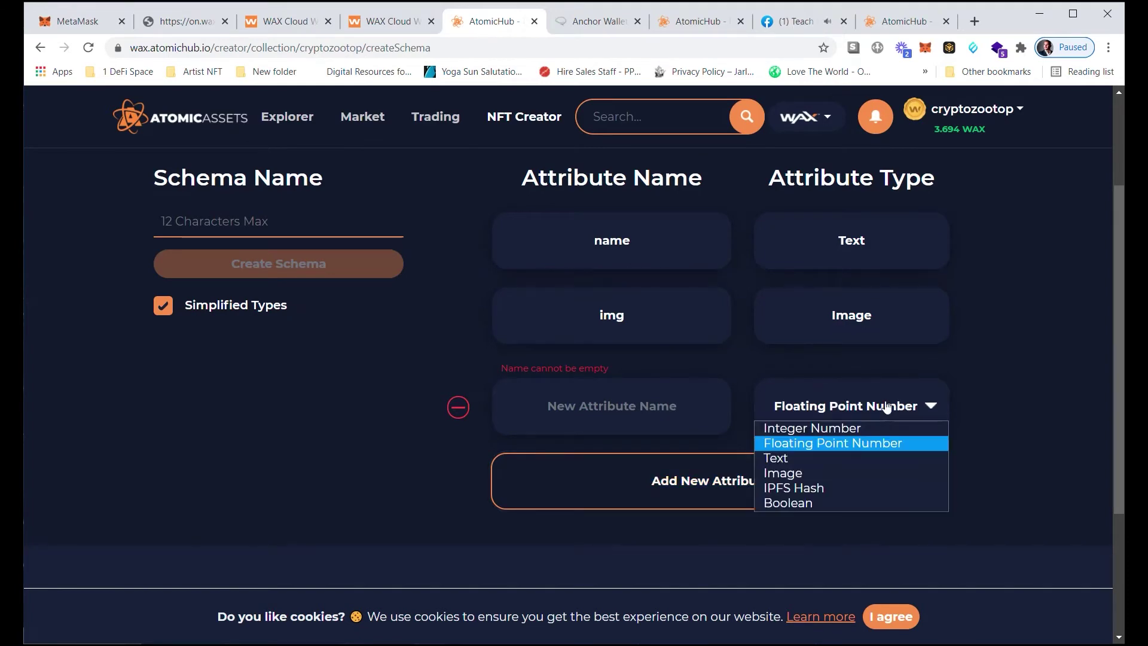
click(801, 489)
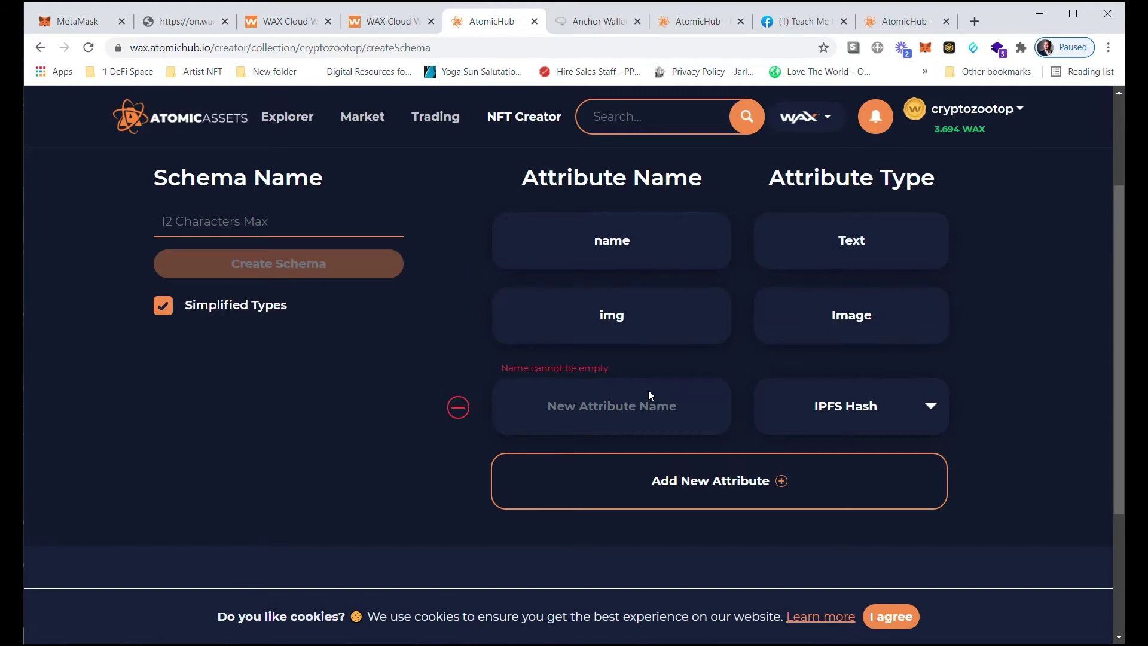
click(610, 402)
text(v)
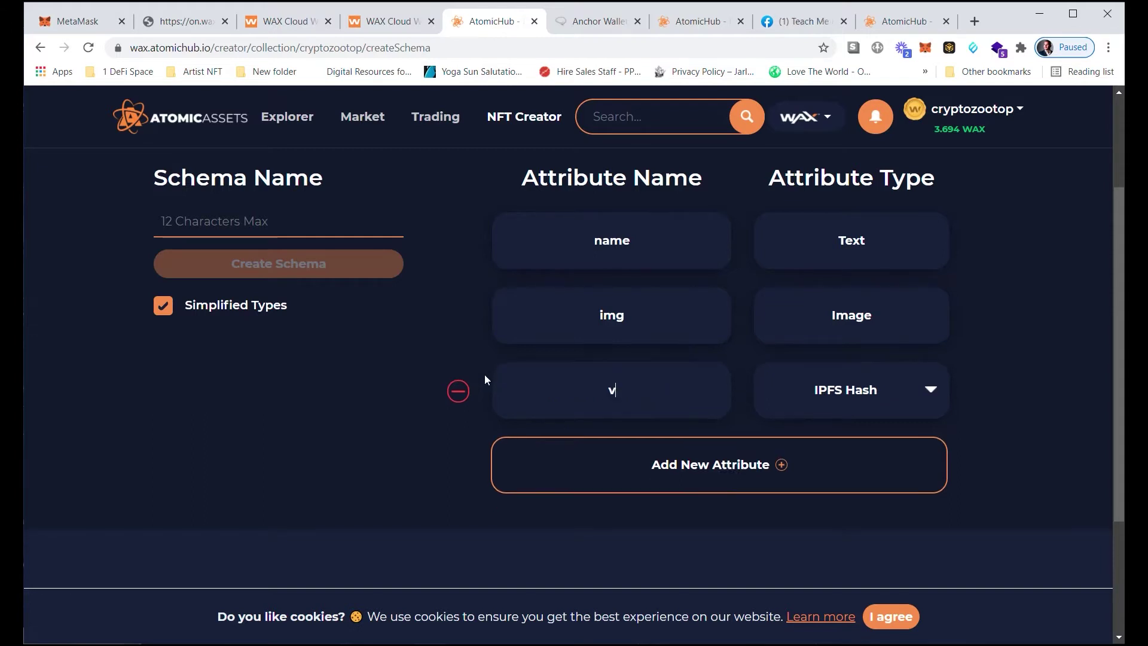
text(ideo)
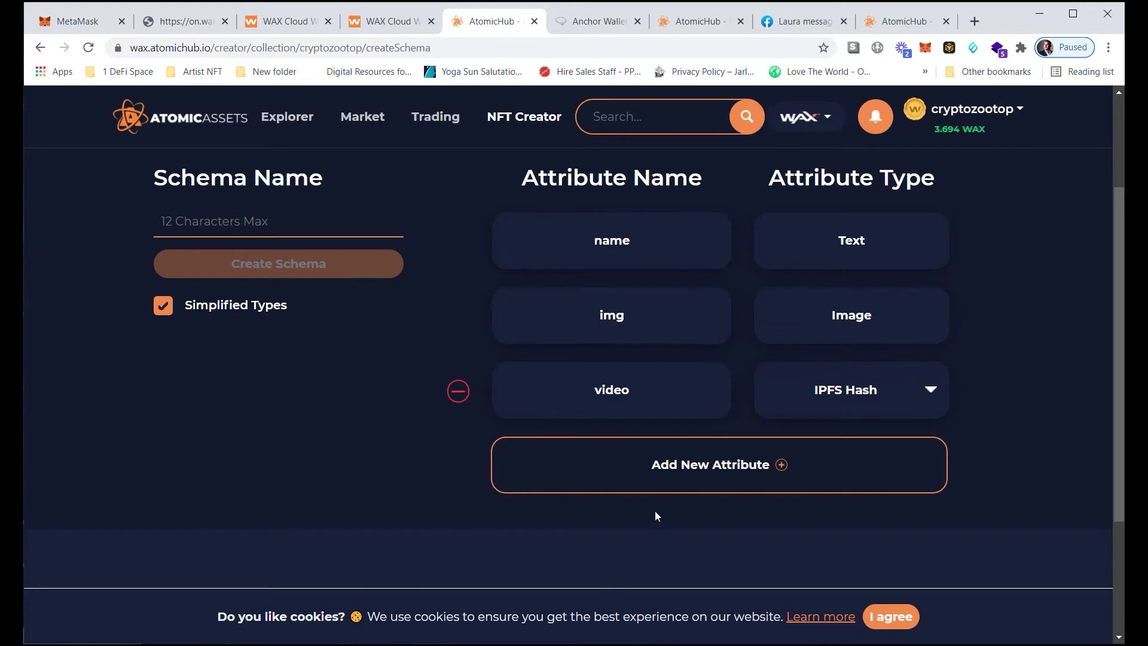
Leave the unfinished schema, return to the collection page and open the existing animalia schema.
scroll(616, 508, up, 3)
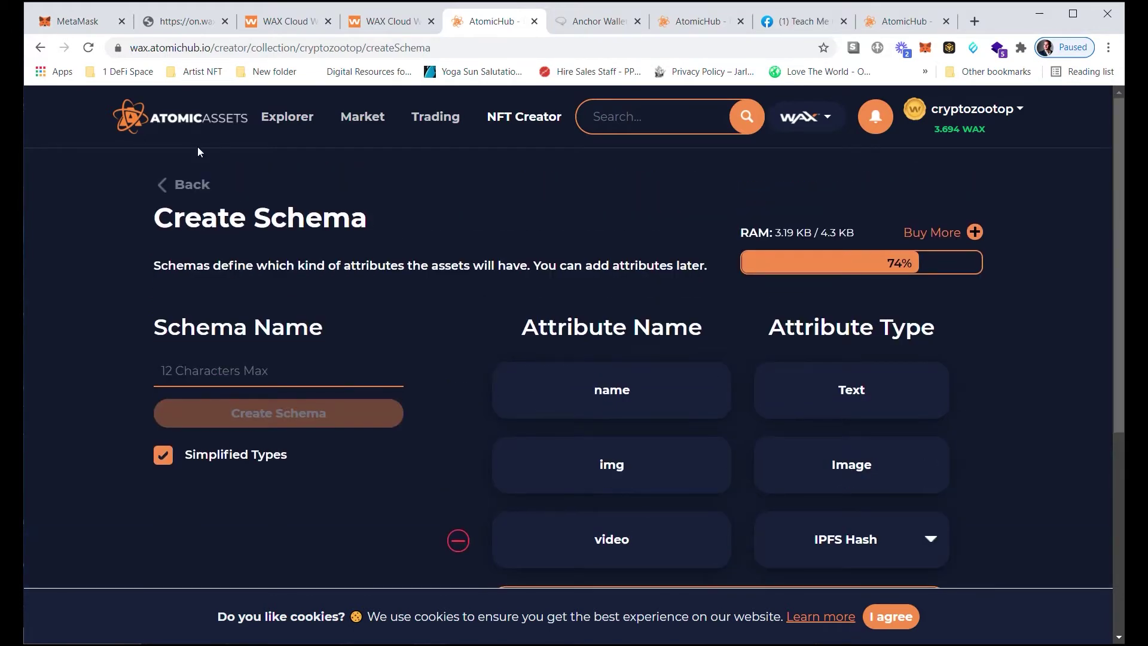
click(192, 187)
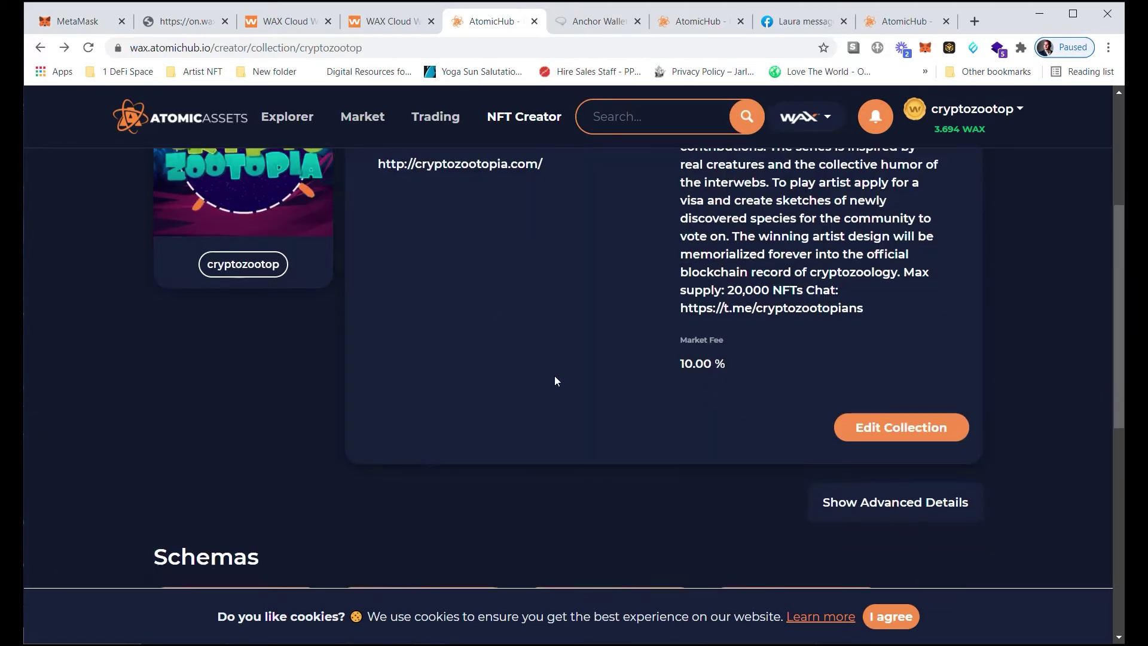
scroll(547, 371, down, 3)
scroll(538, 365, up, 5)
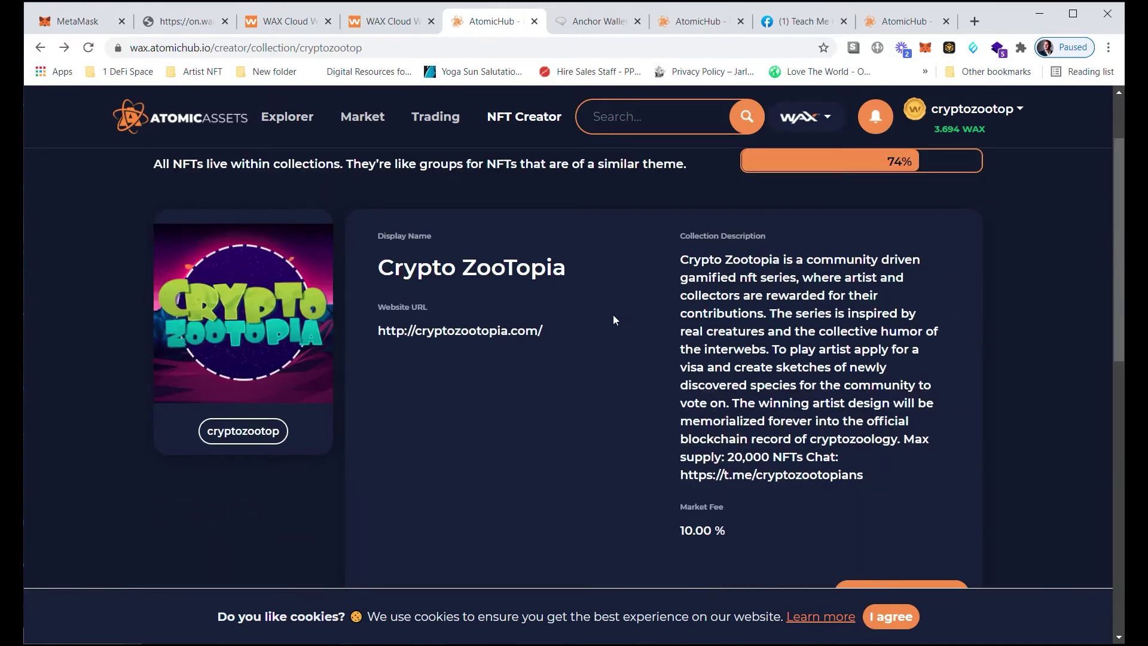
scroll(588, 333, down, 1)
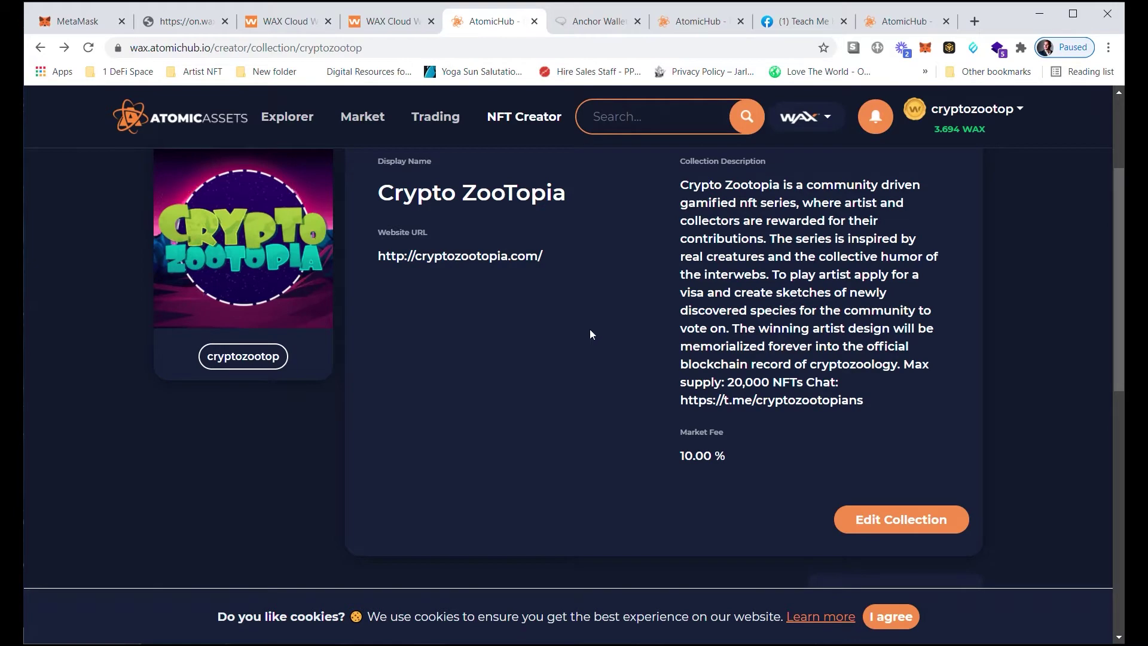
scroll(570, 269, down, 2)
scroll(538, 263, down, 2)
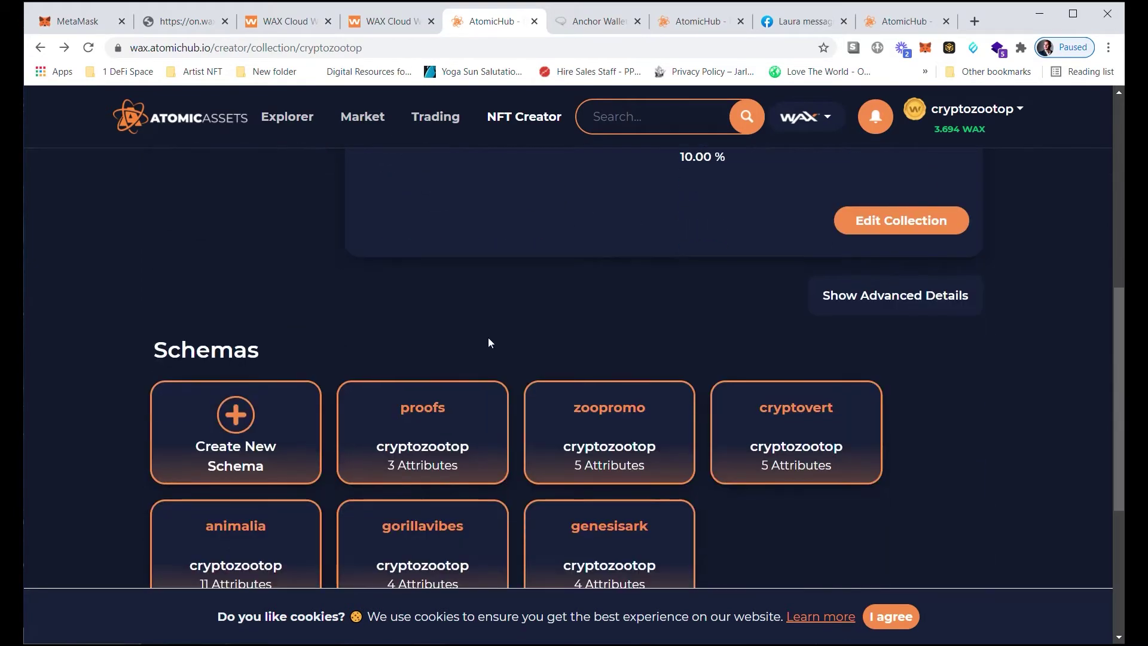
scroll(688, 454, down, 1)
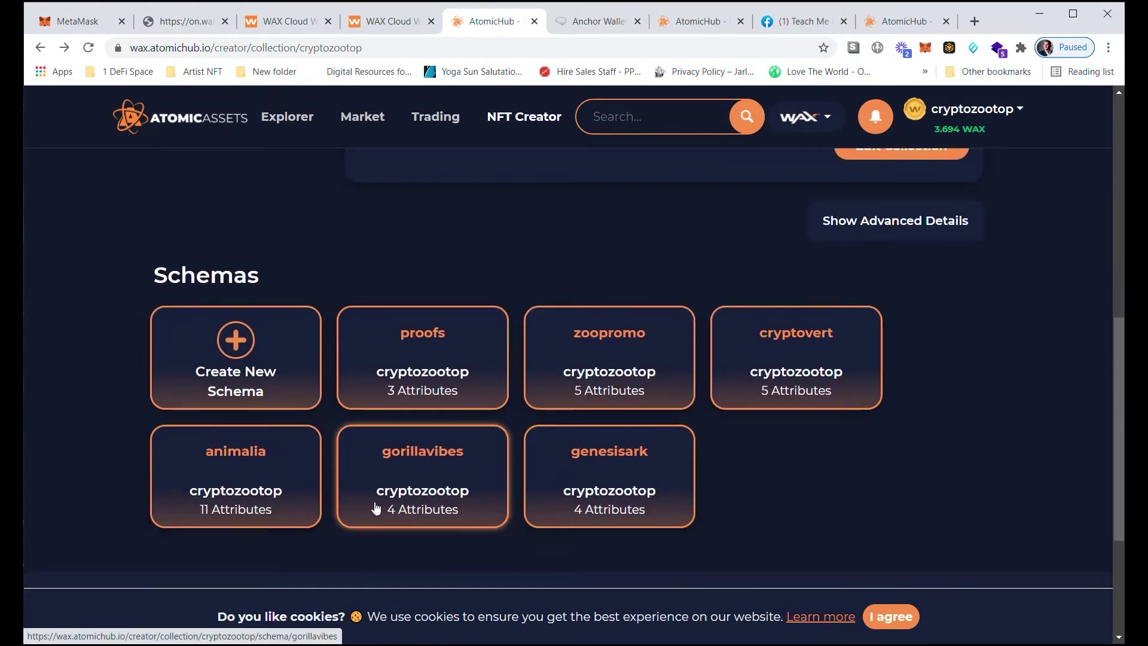
click(272, 481)
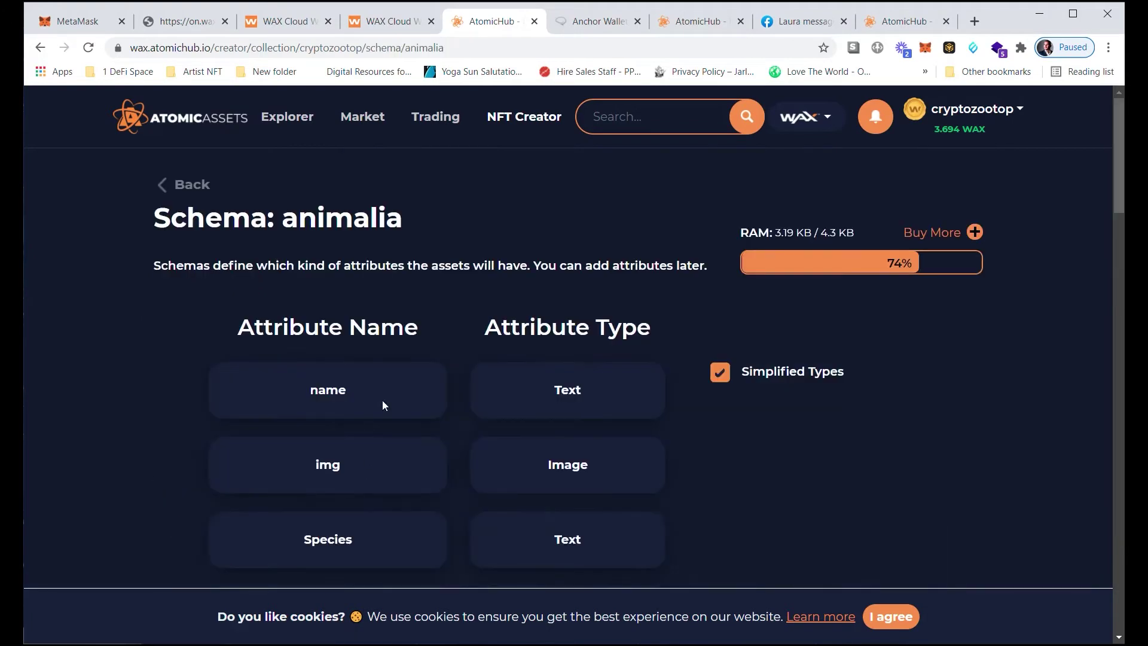
Examine the animalia schema's attribute names and types, from name and img through Special Power, backimg, video and NFT Rewards.
scroll(396, 334, down, 2)
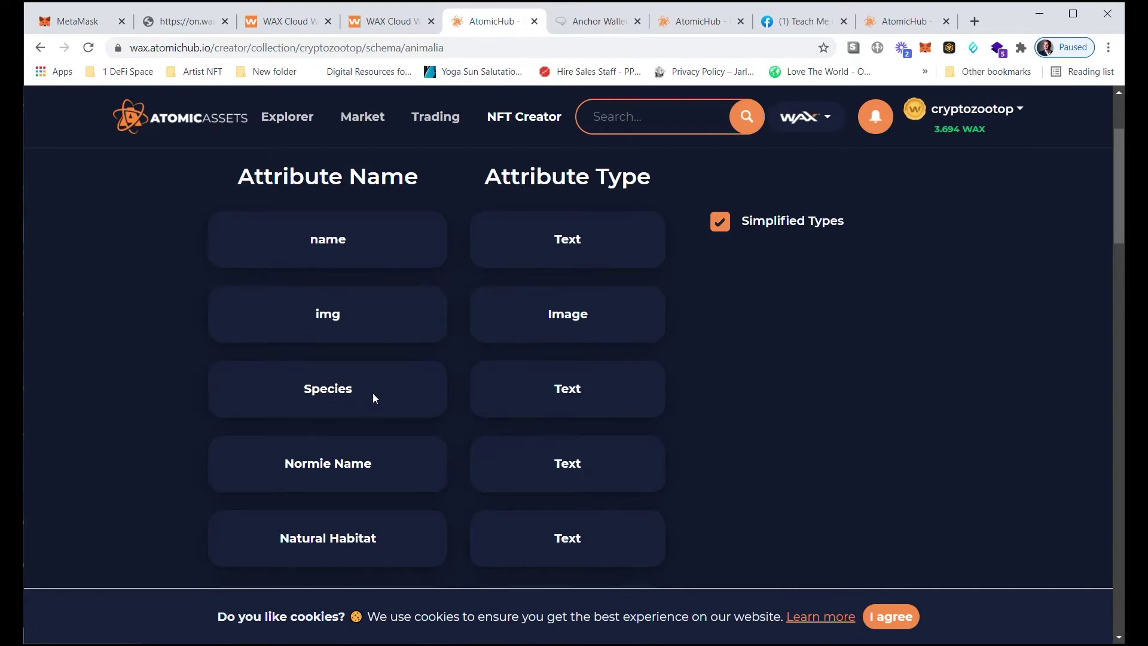
scroll(285, 390, down, 1)
scroll(389, 387, down, 1)
scroll(314, 341, down, 1)
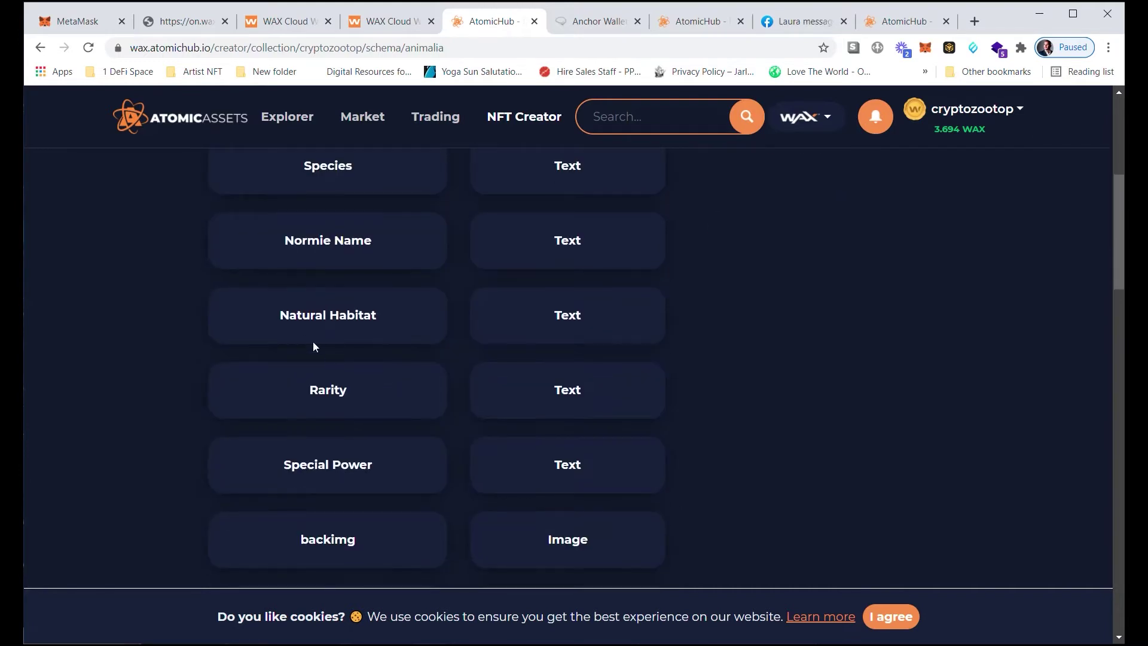
scroll(338, 389, down, 1)
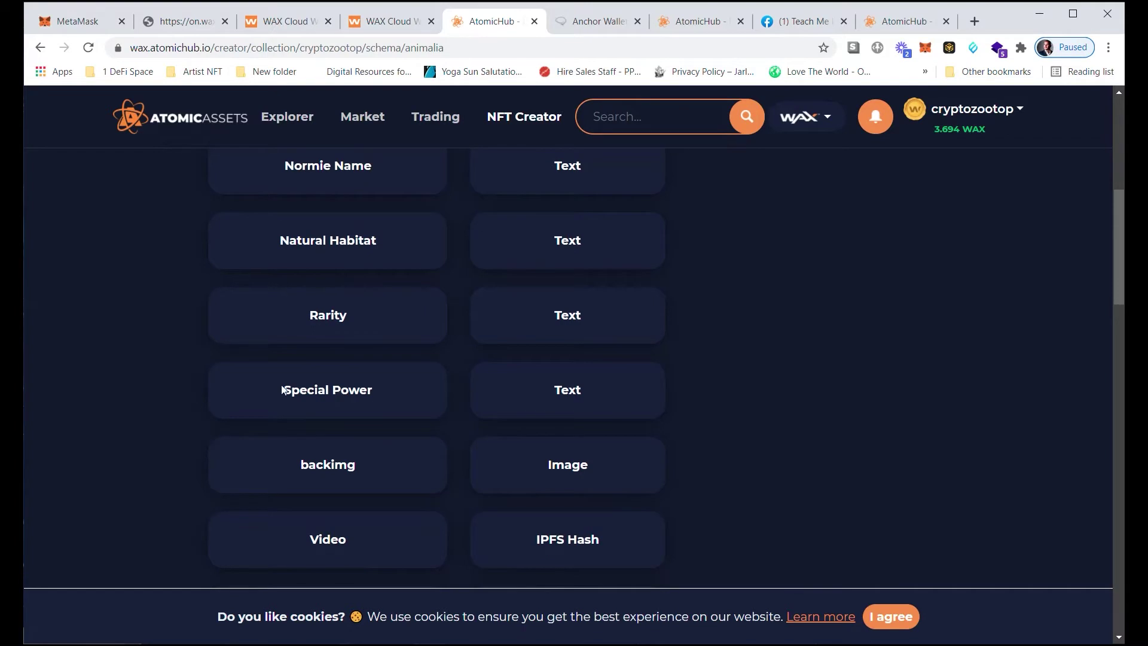
scroll(385, 401, down, 1)
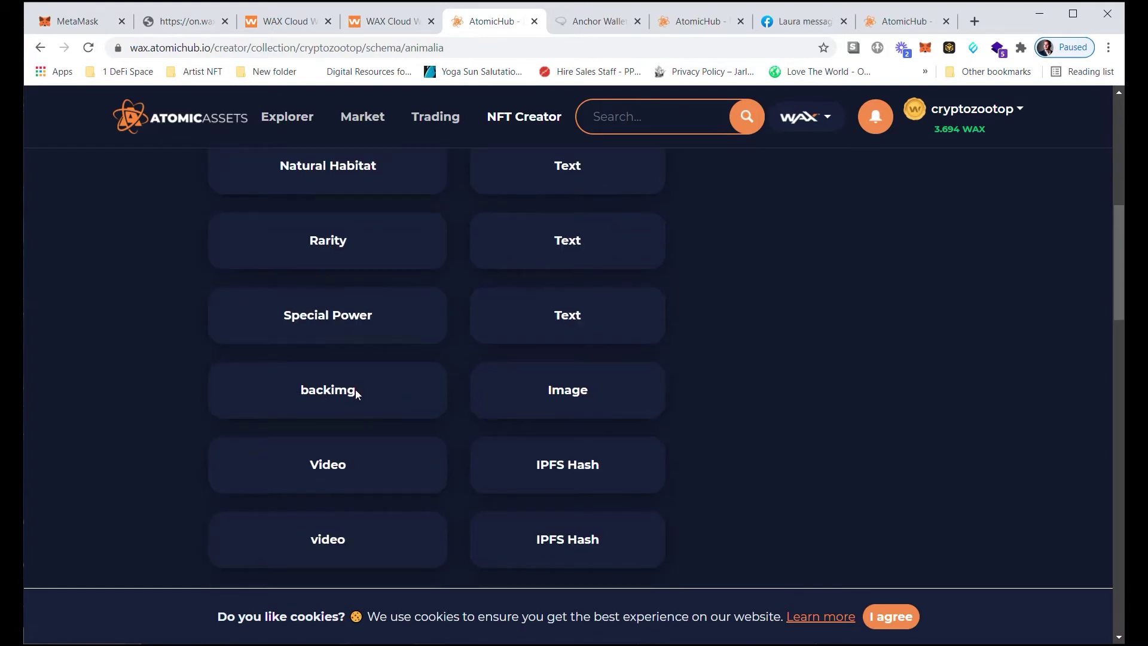
scroll(342, 400, up, 7)
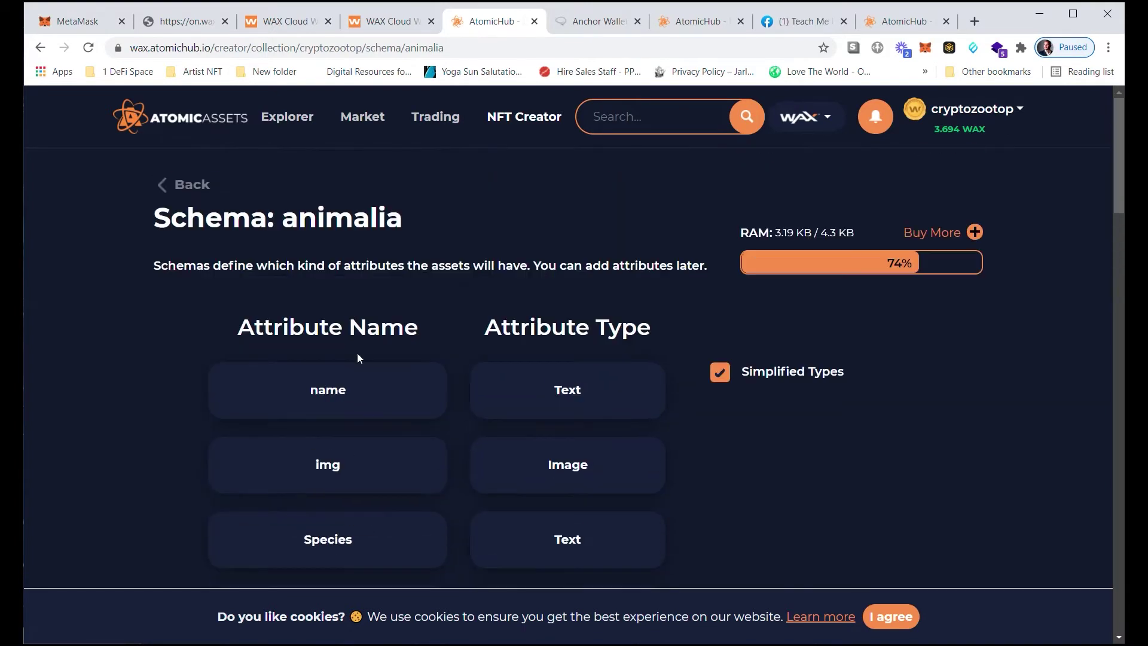
scroll(386, 284, down, 8)
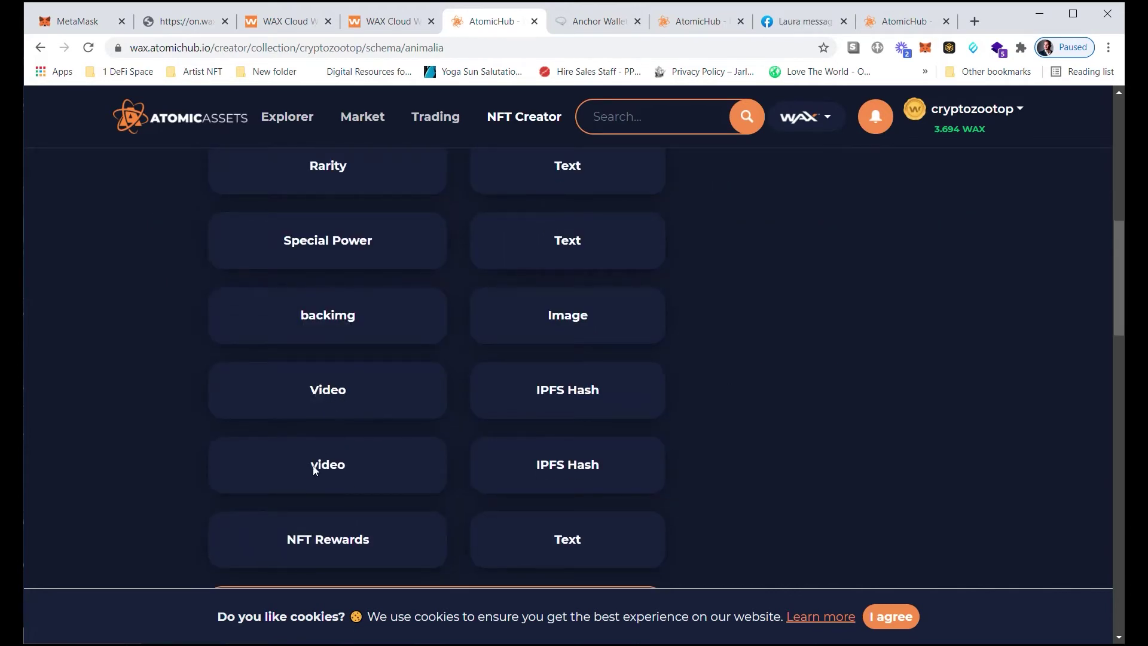
scroll(354, 406, down, 3)
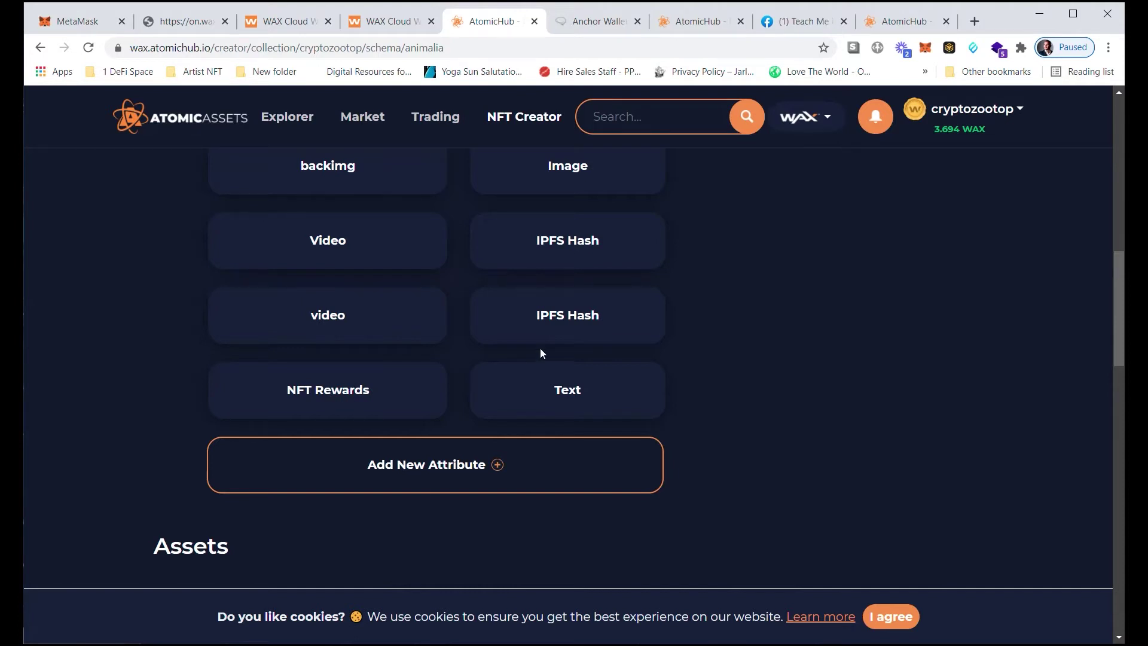
scroll(344, 383, up, 5)
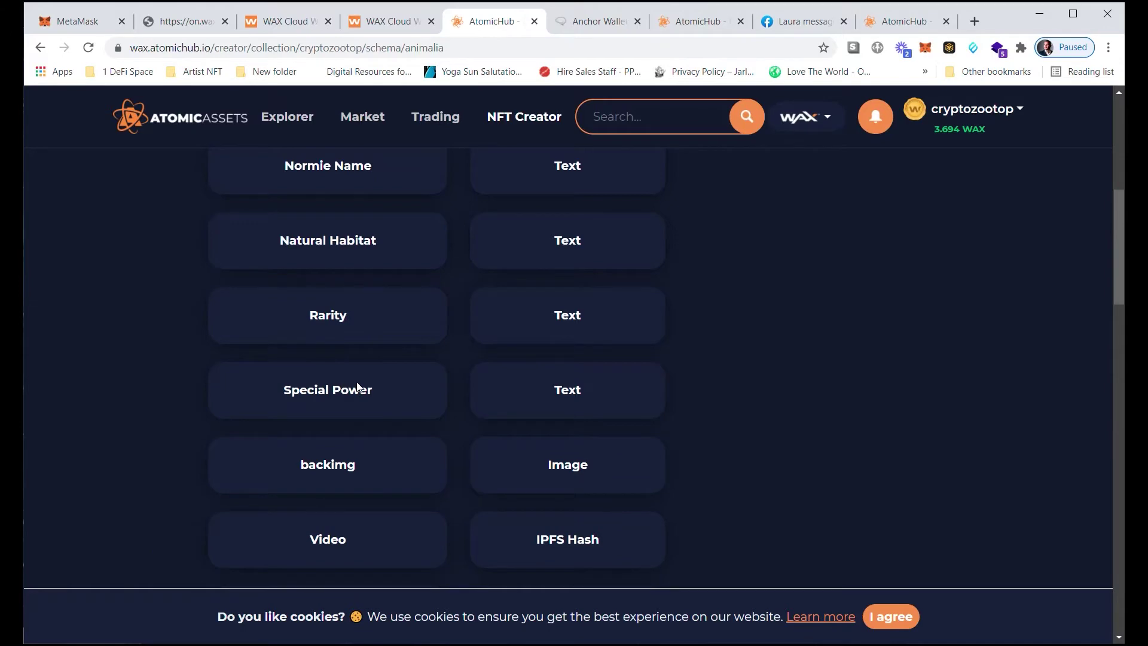
scroll(358, 385, up, 6)
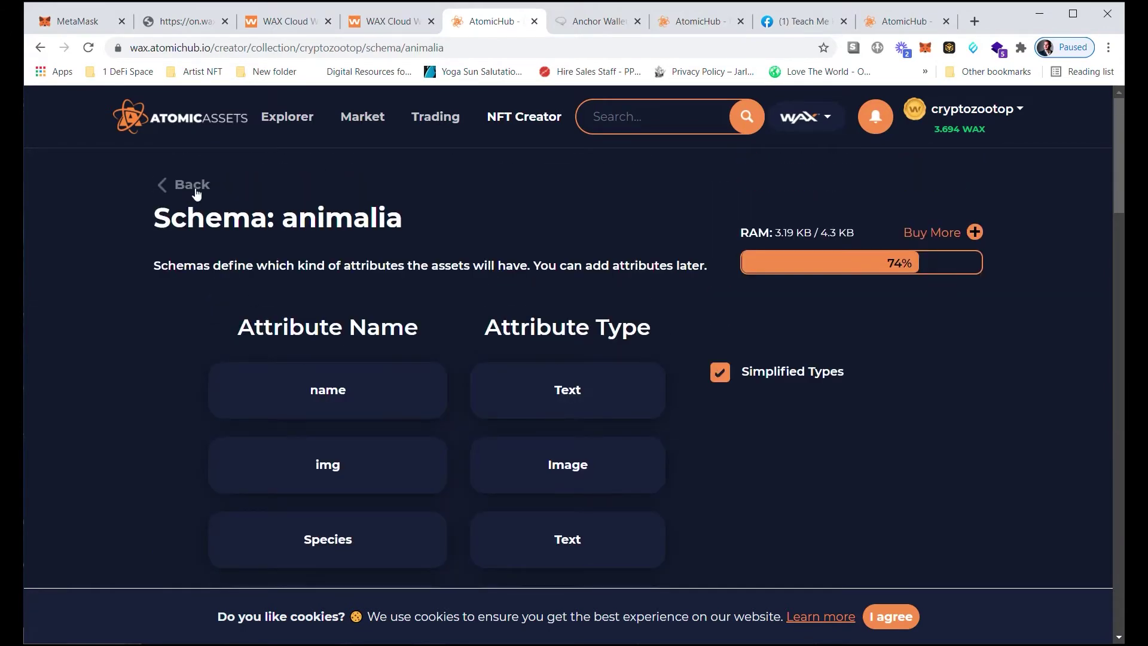
Go back to the collection page and reopen the animalia schema.
click(192, 185)
scroll(568, 251, down, 3)
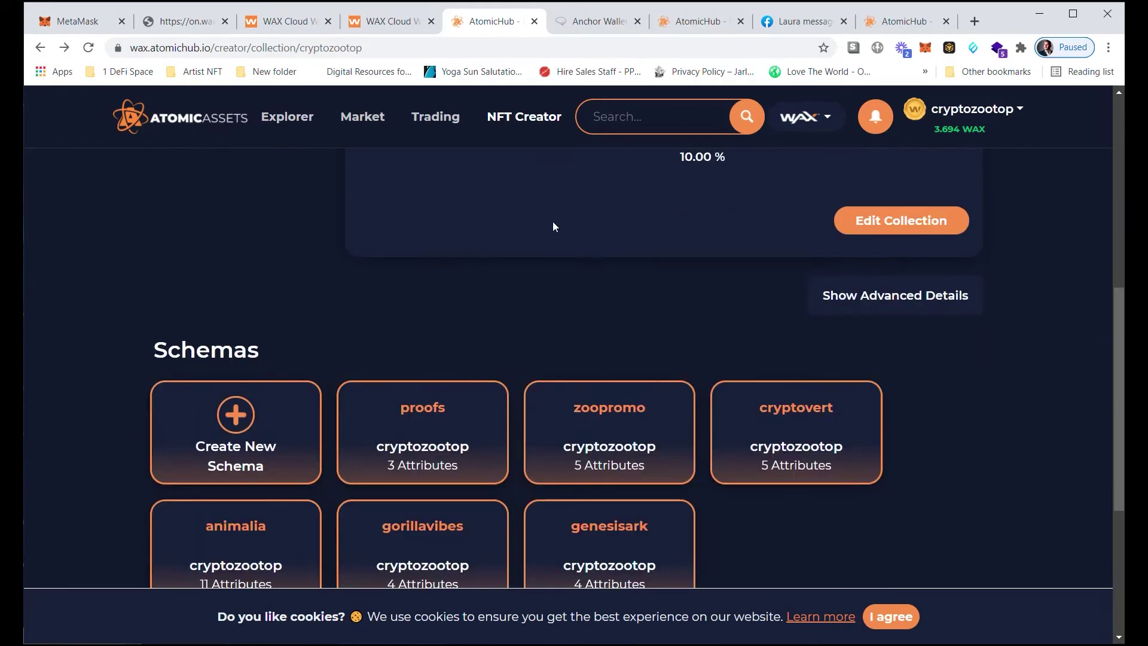
scroll(524, 368, down, 4)
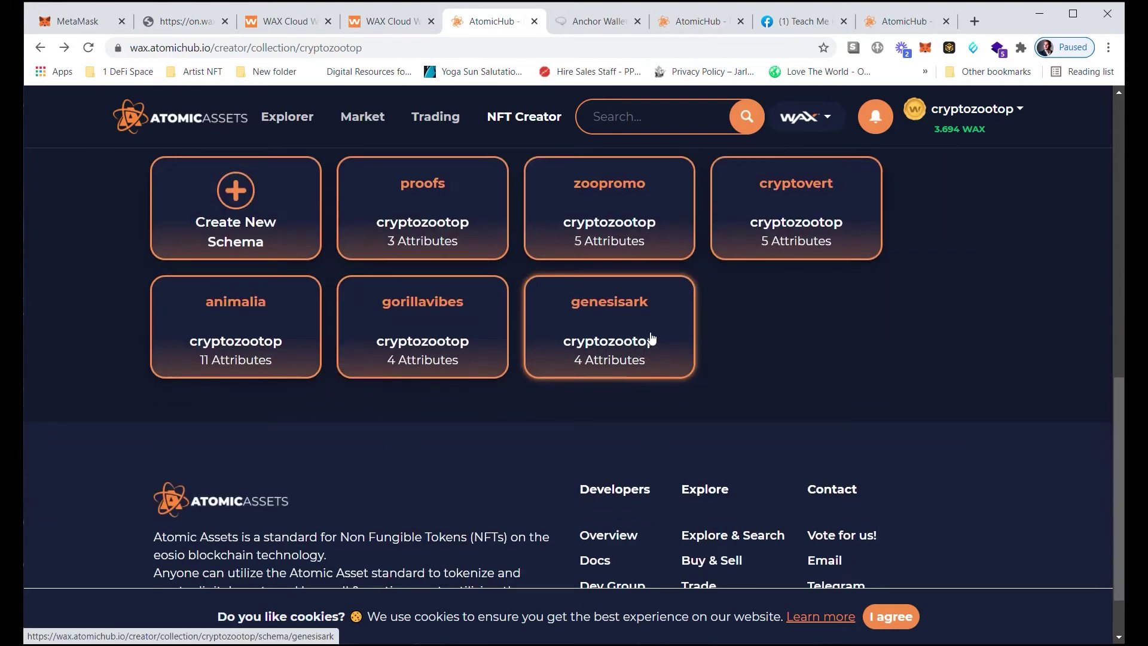
click(237, 337)
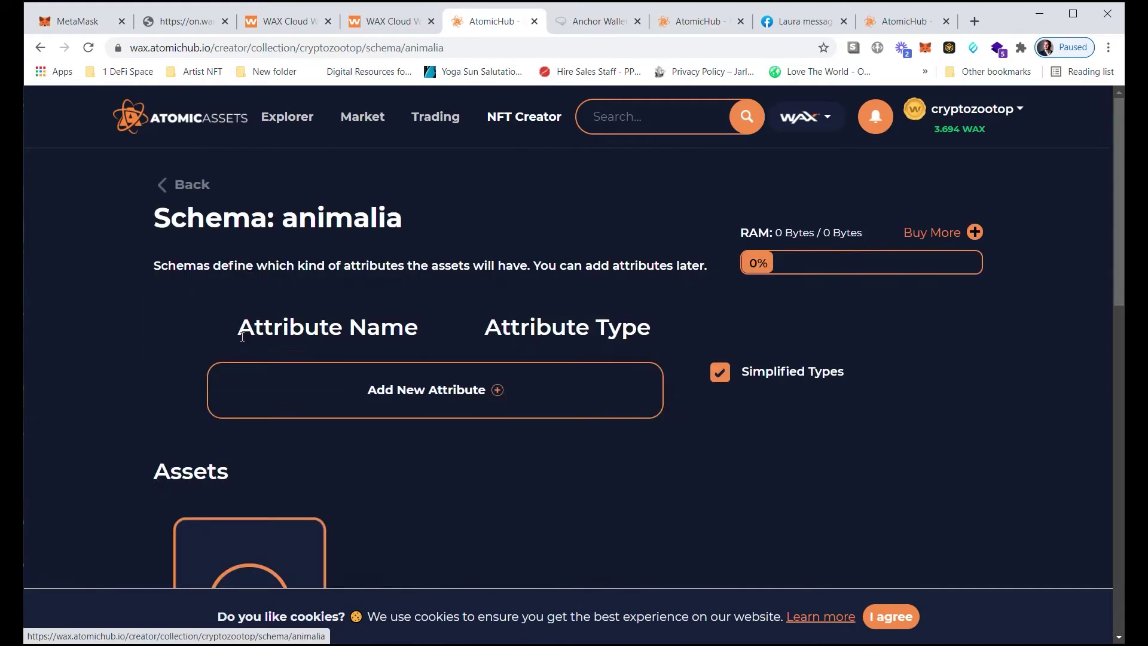
Start minting a new asset in the animalia schema and set the number of copies to 1.
scroll(343, 359, down, 15)
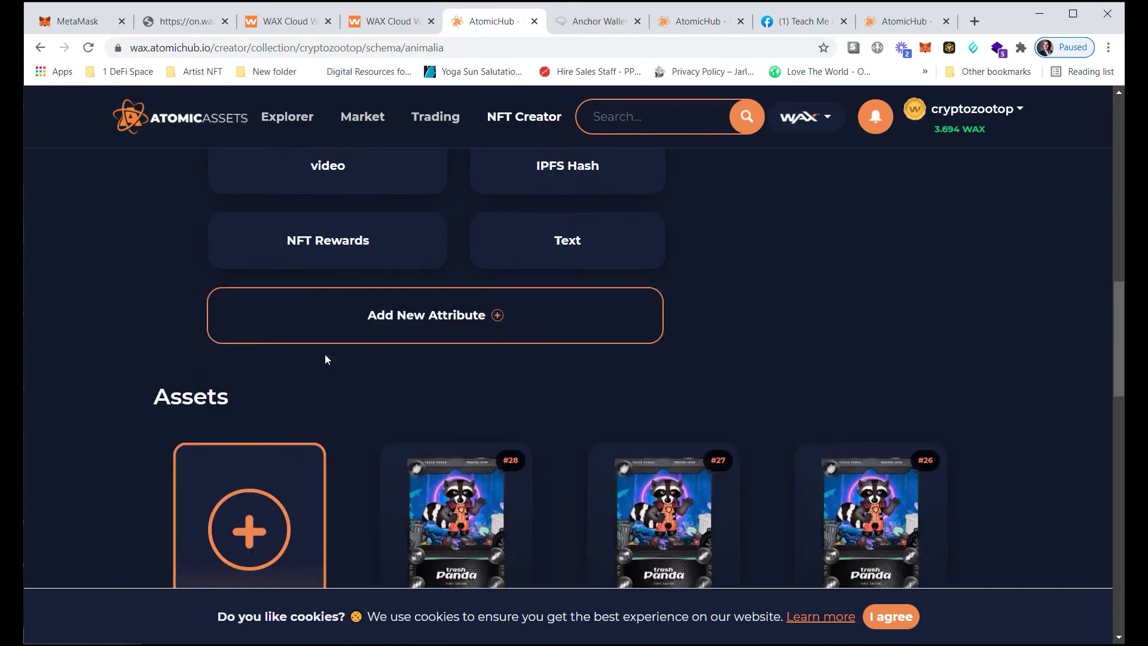
scroll(327, 353, down, 3)
scroll(329, 352, up, 2)
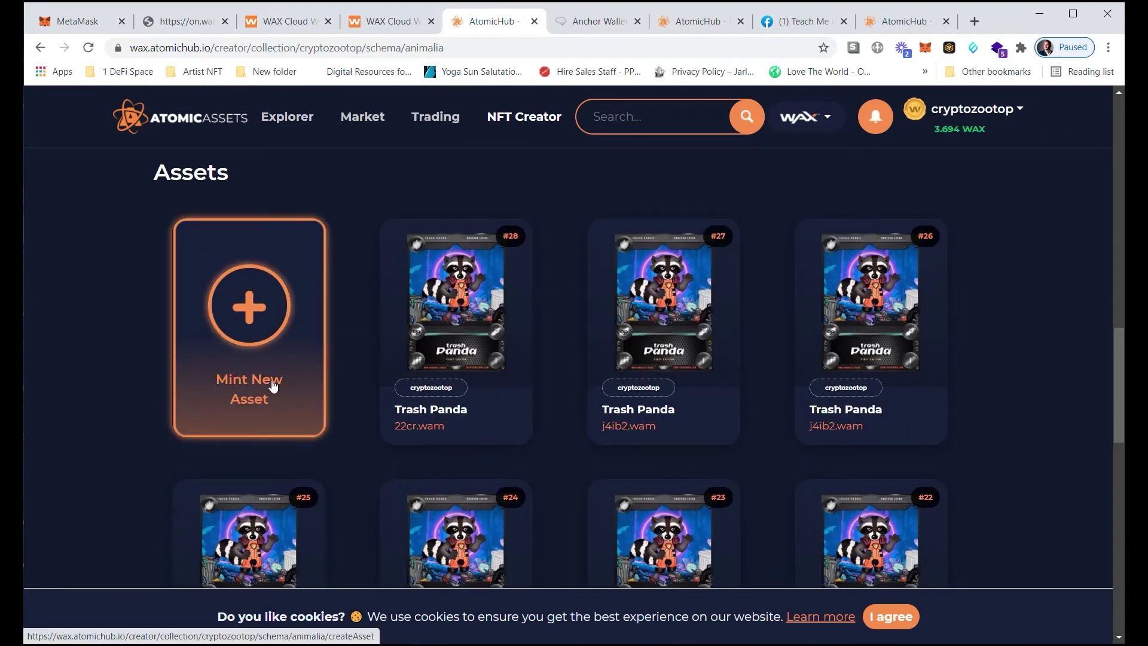
click(270, 343)
scroll(402, 357, down, 2)
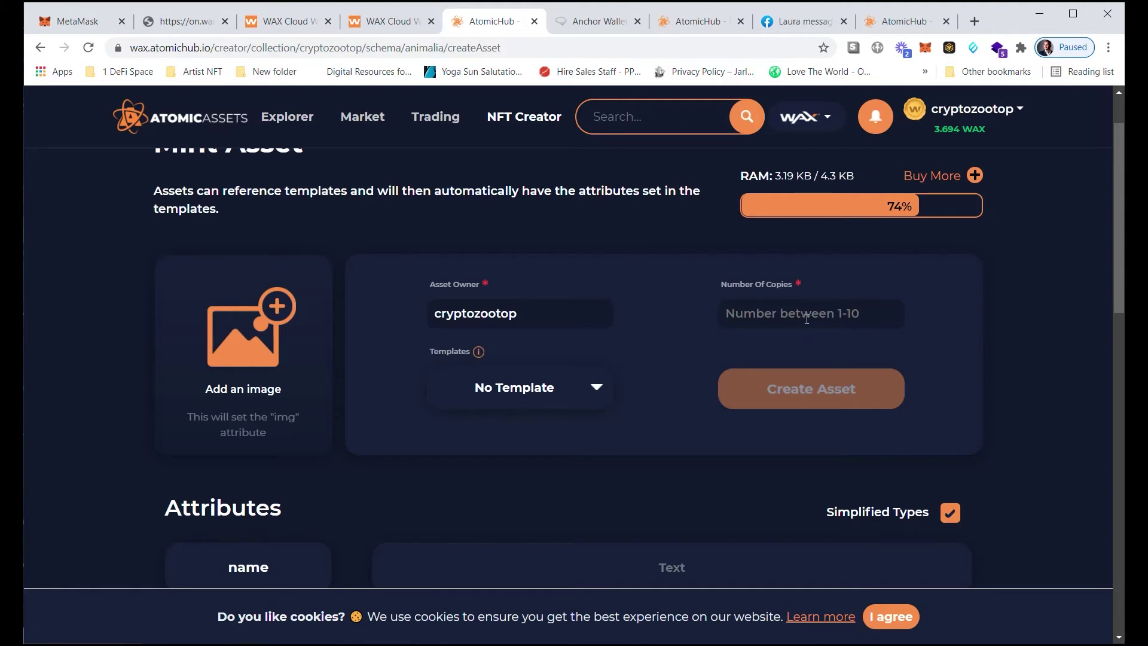
text(1)
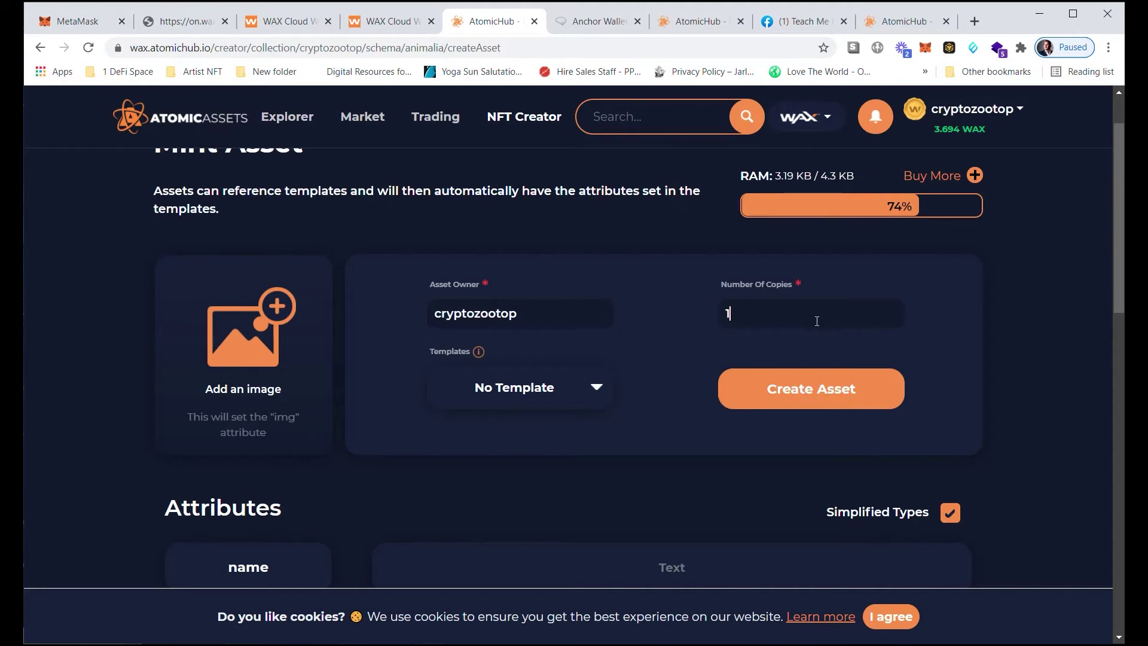
Set the number of copies for the new animalia asset to 10.
text(0)
scroll(777, 322, down, 1)
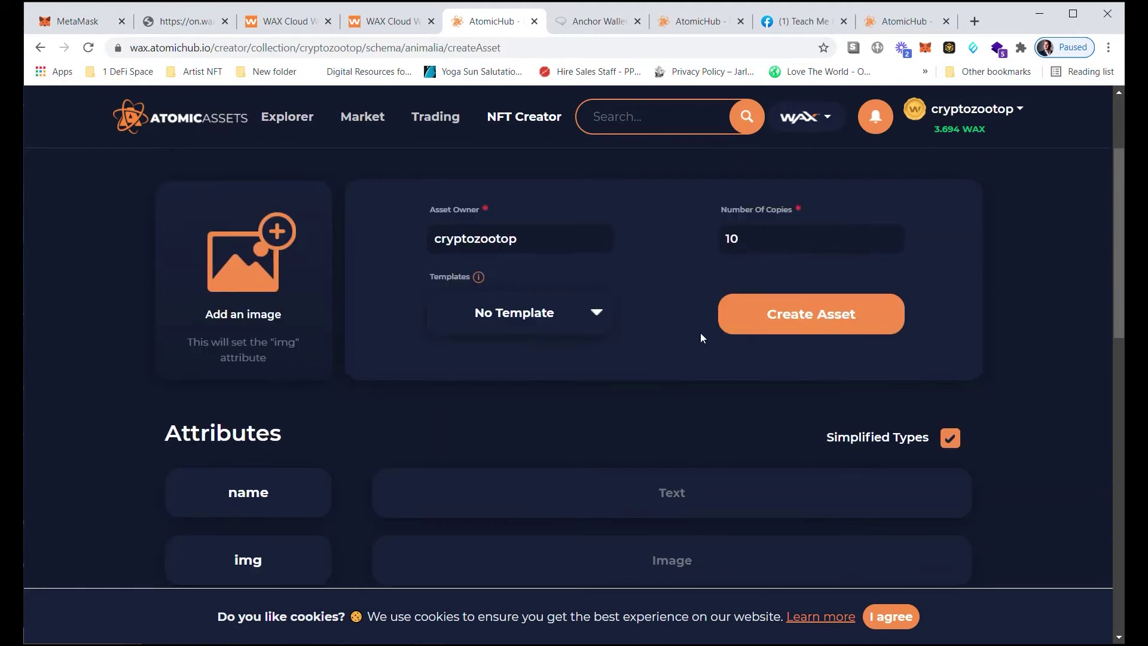
Examine the Mint Asset form, from the image, owner and template settings through the attribute fields down to NFT Rewards.
scroll(701, 333, down, 2)
scroll(288, 337, down, 2)
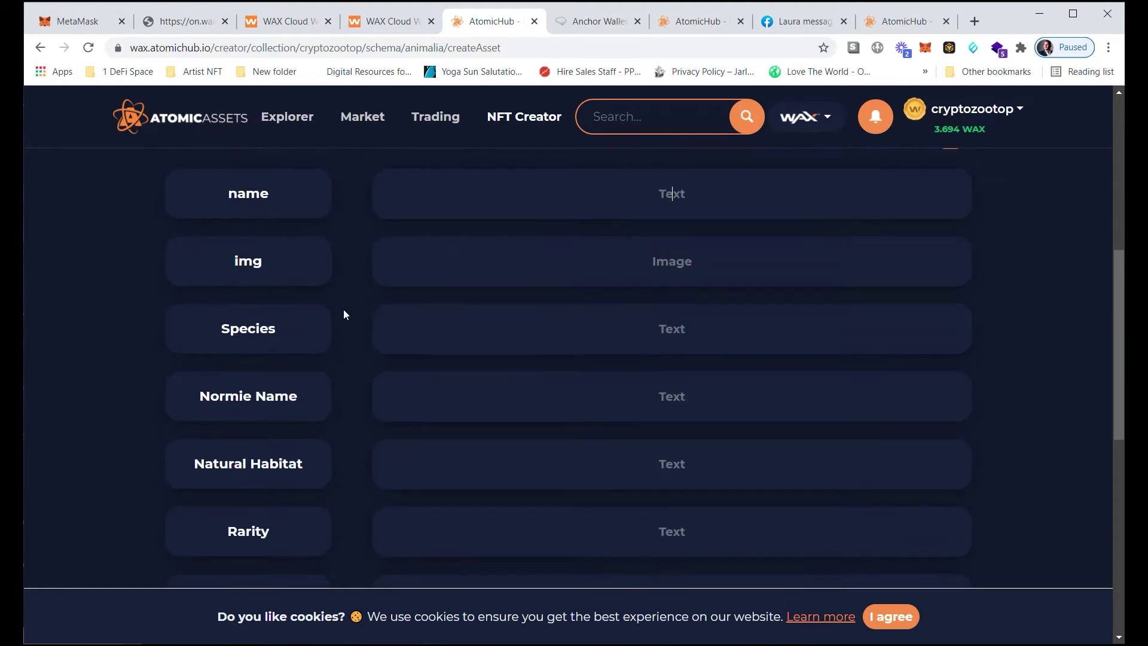
scroll(392, 321, up, 5)
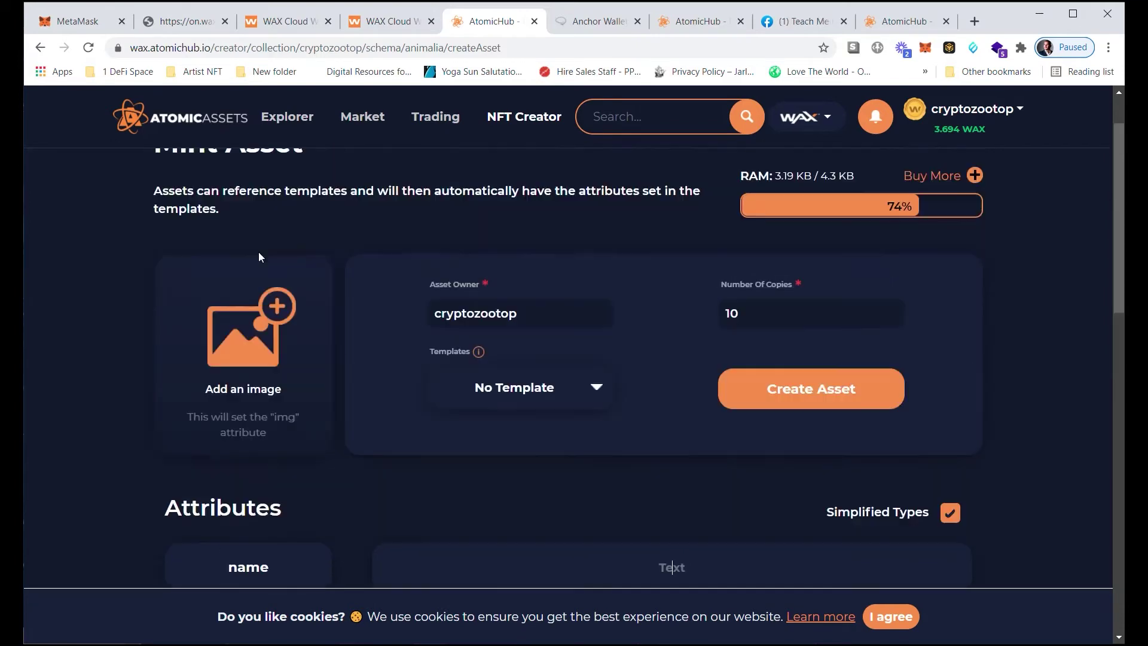
scroll(300, 355, down, 3)
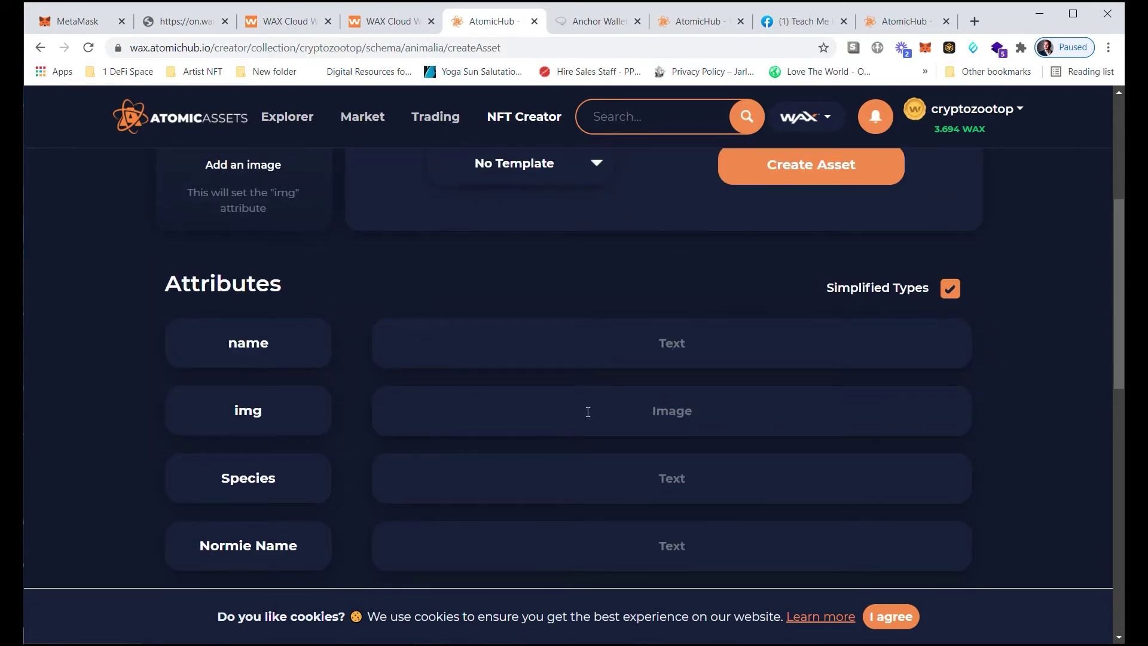
scroll(691, 428, up, 1)
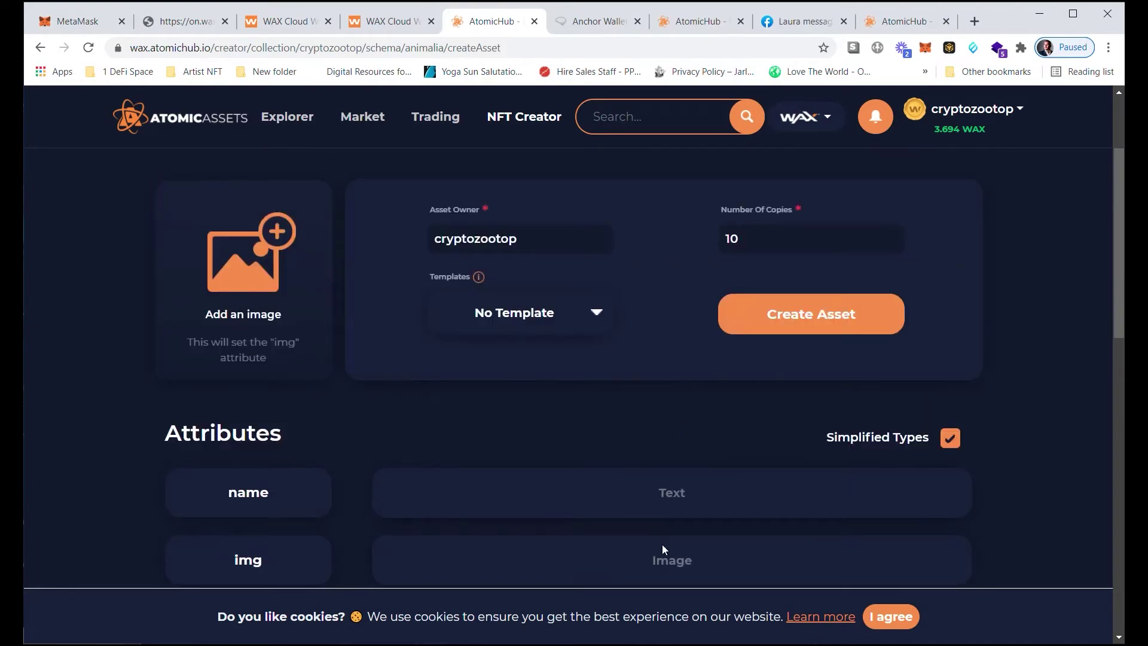
scroll(691, 456, up, 3)
scroll(774, 341, down, 5)
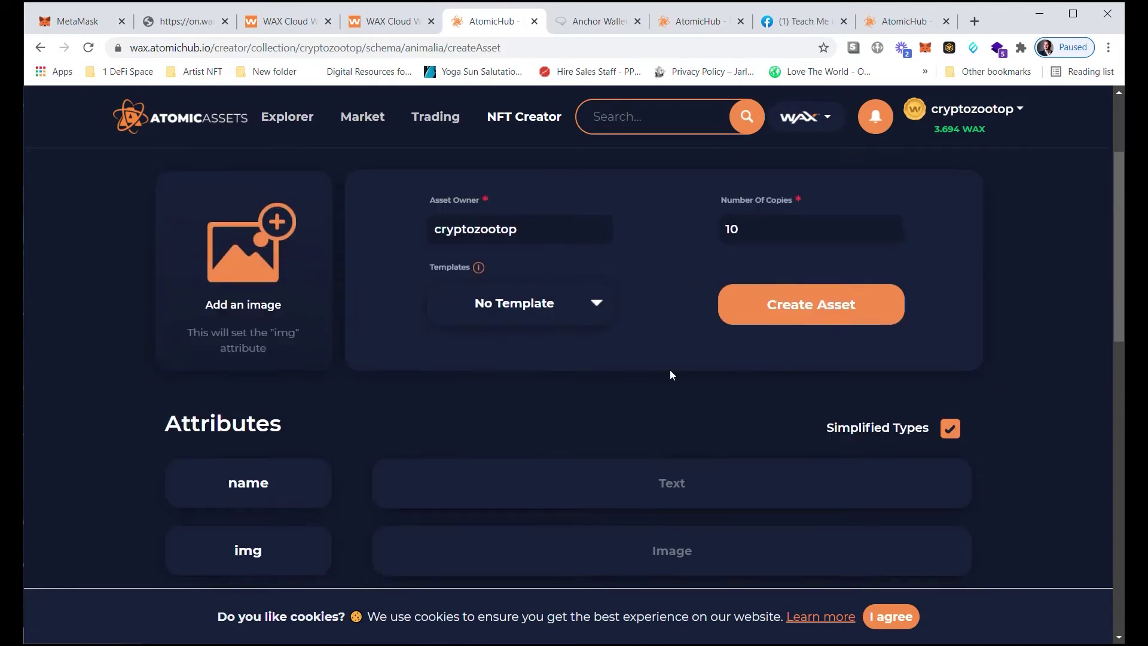
scroll(522, 358, down, 10)
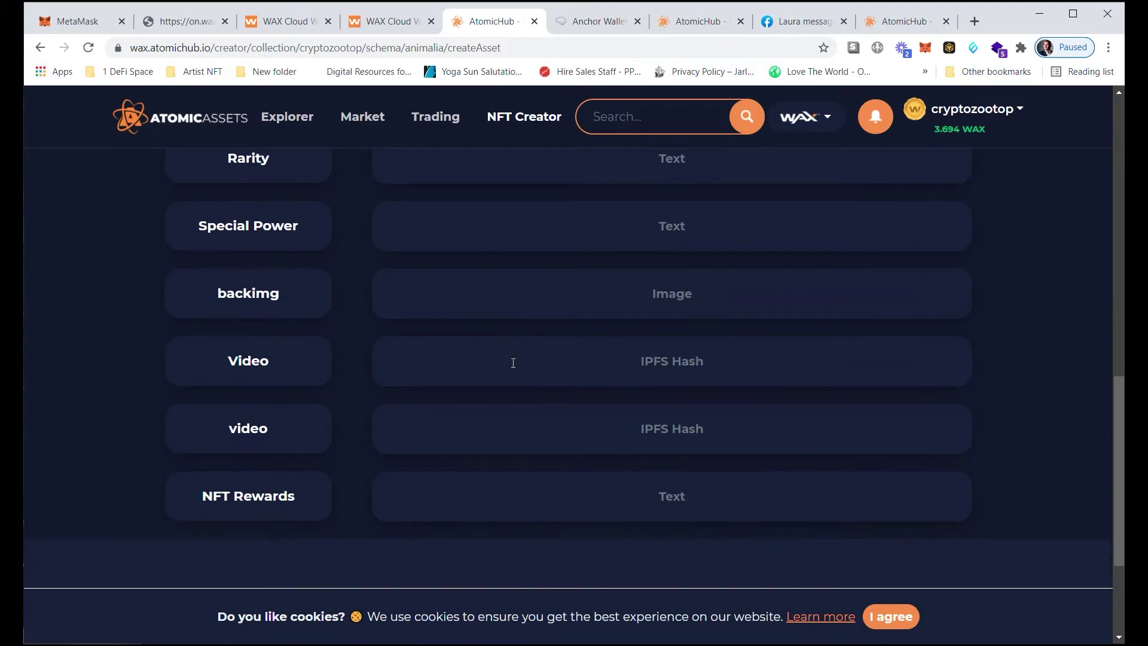
scroll(532, 383, up, 11)
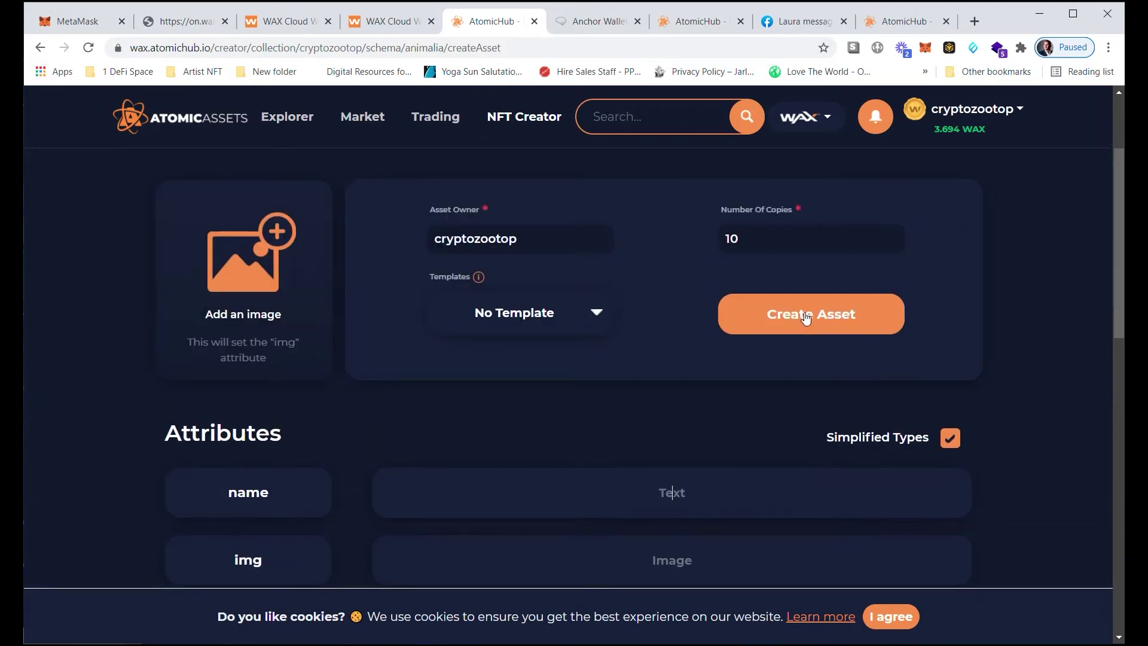
scroll(669, 360, up, 1)
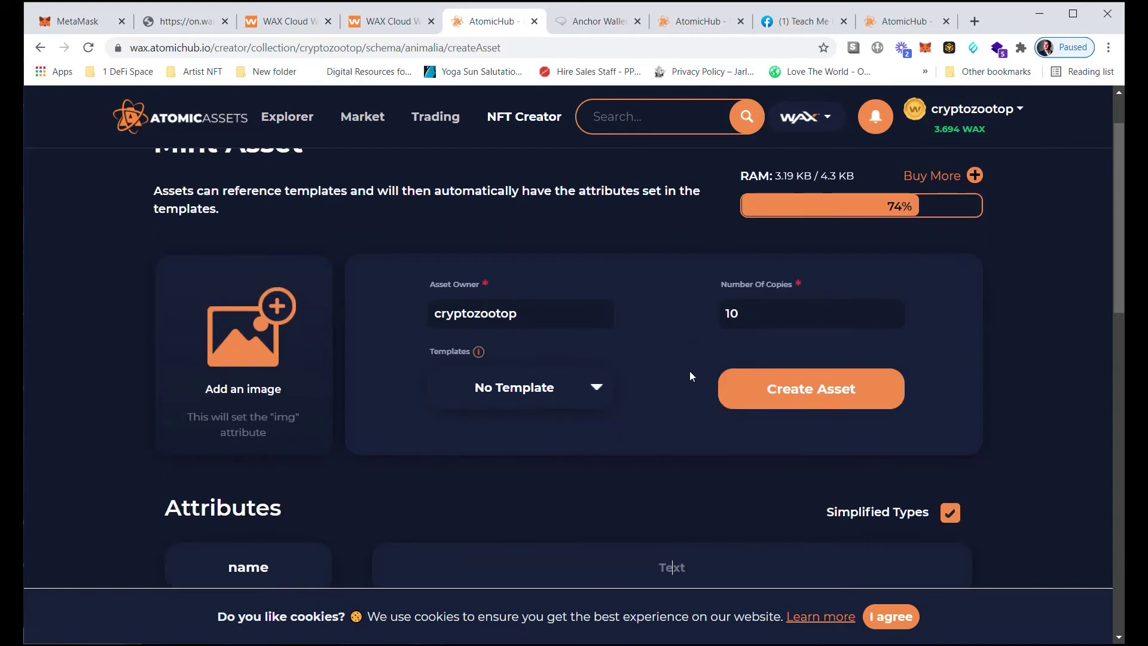
scroll(693, 363, up, 1)
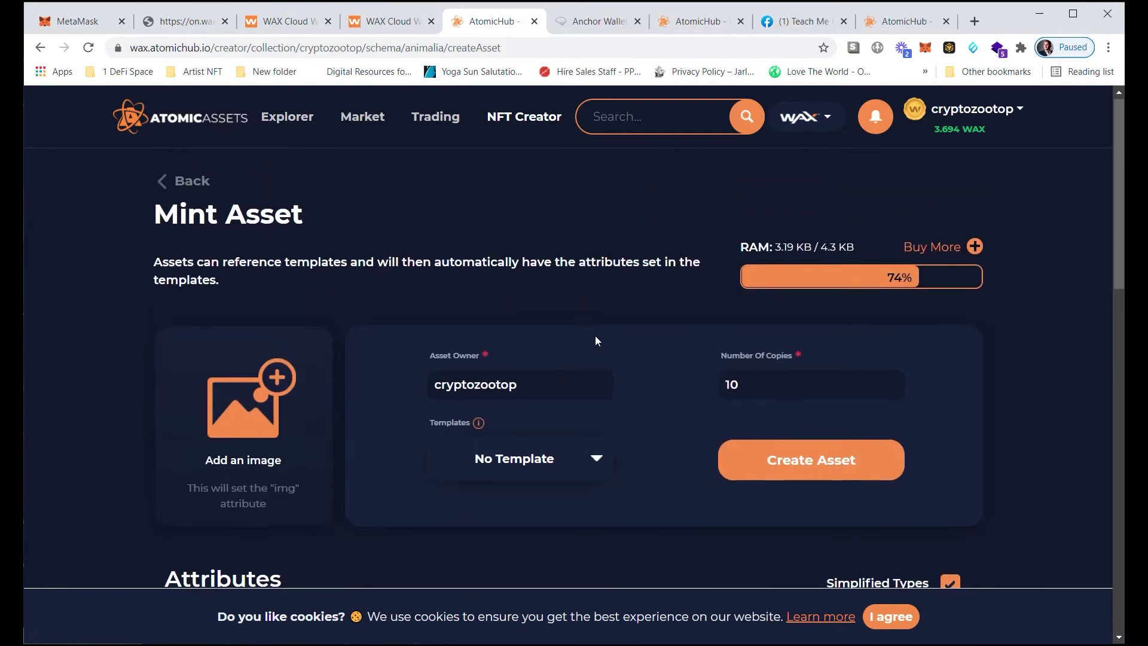
Leave the unfinished asset, start a new template in the animalia schema and set its max supply to 100.
click(191, 185)
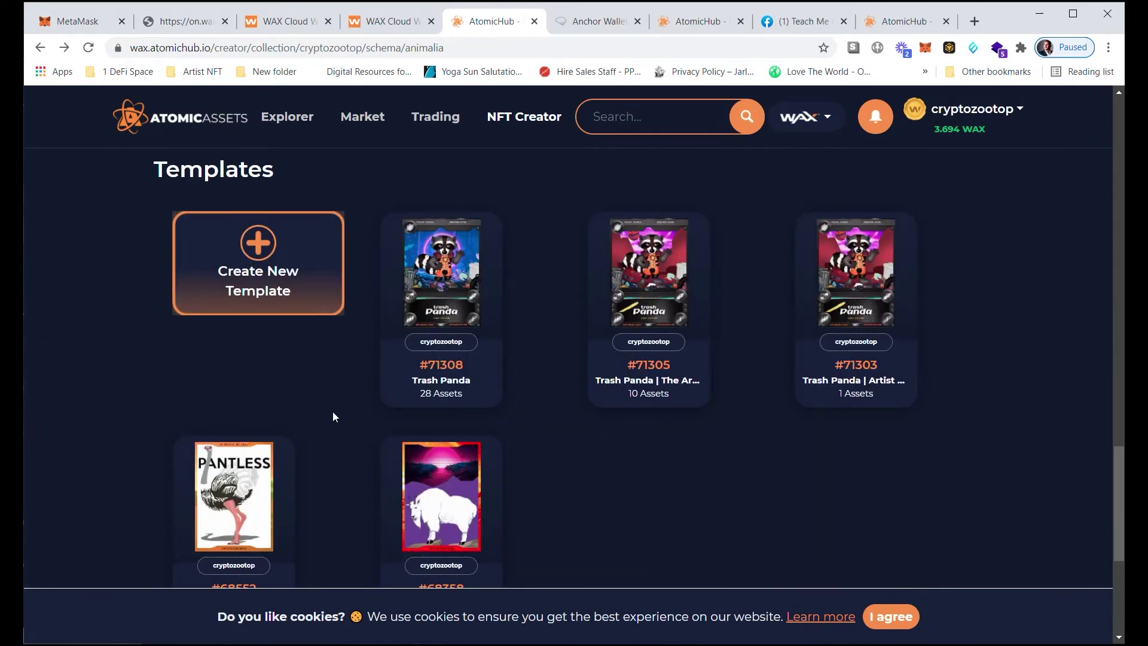
scroll(315, 416, up, 6)
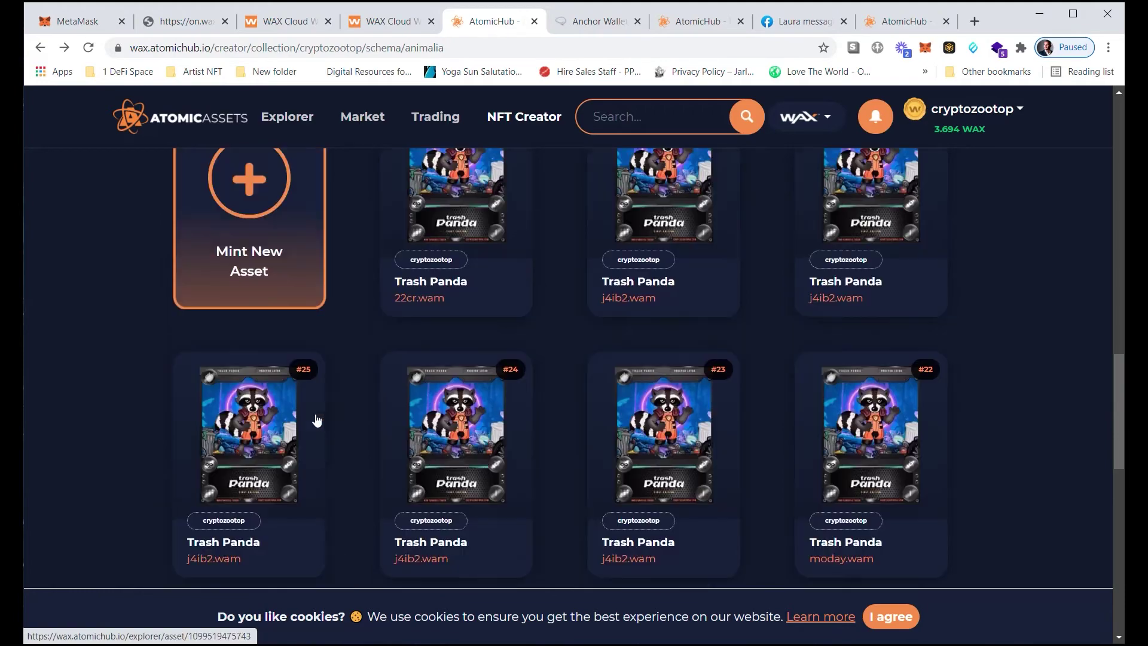
scroll(316, 416, down, 3)
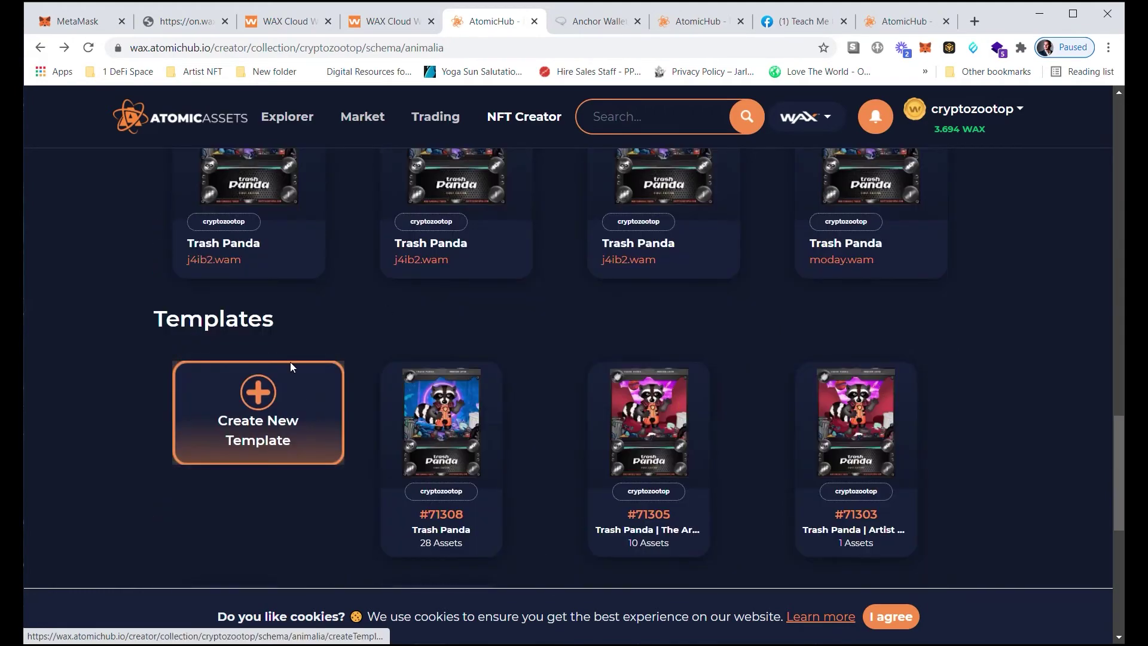
click(287, 423)
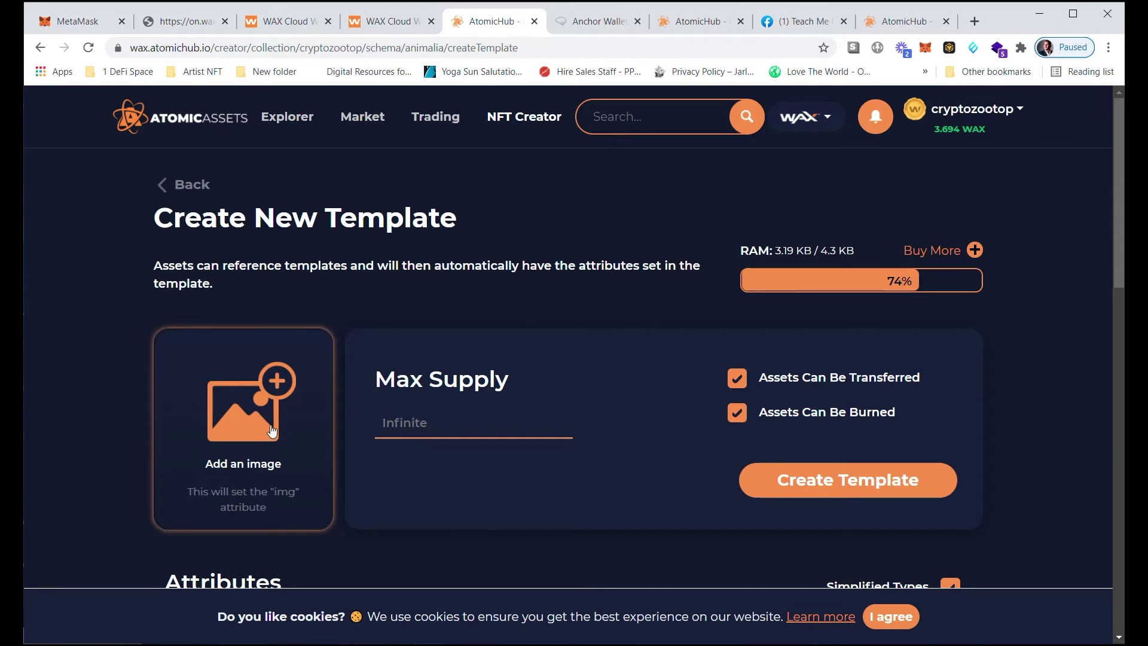
text(100)
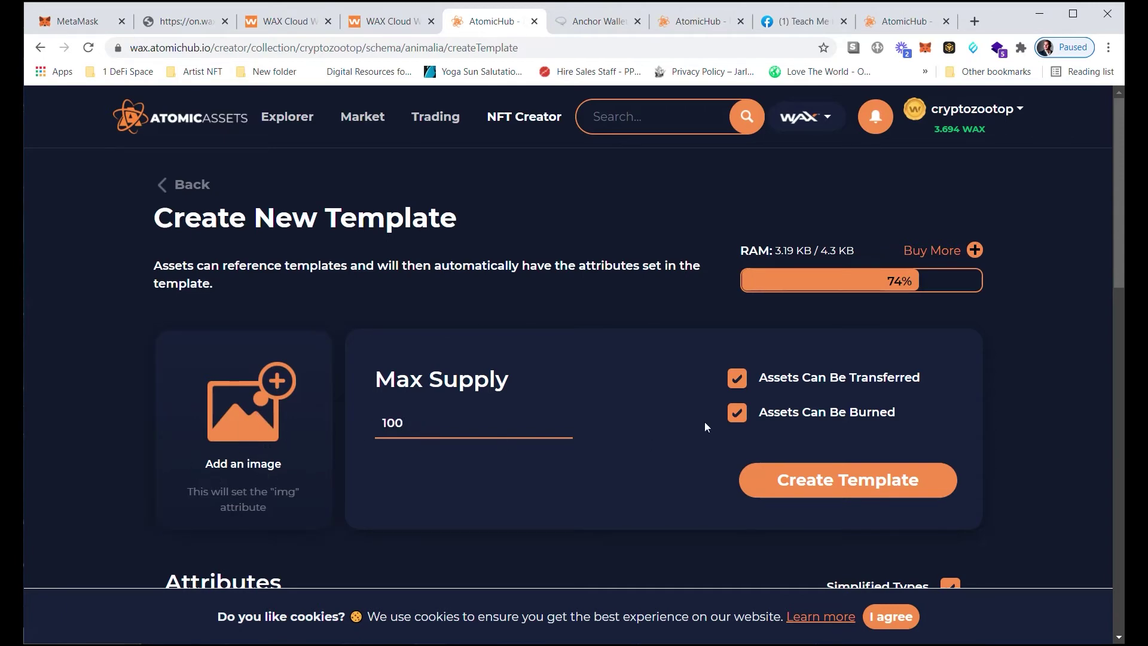
Review the new template's attribute fields and settings, and return to the animalia schema page without creating it.
scroll(704, 421, down, 7)
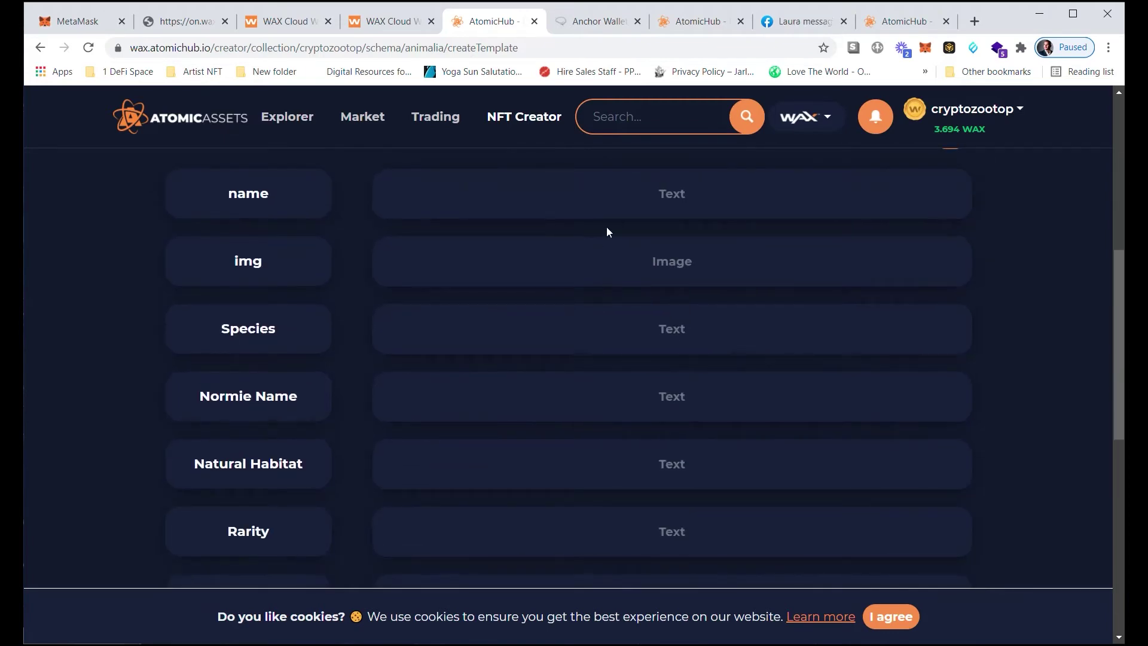
scroll(608, 232, up, 1)
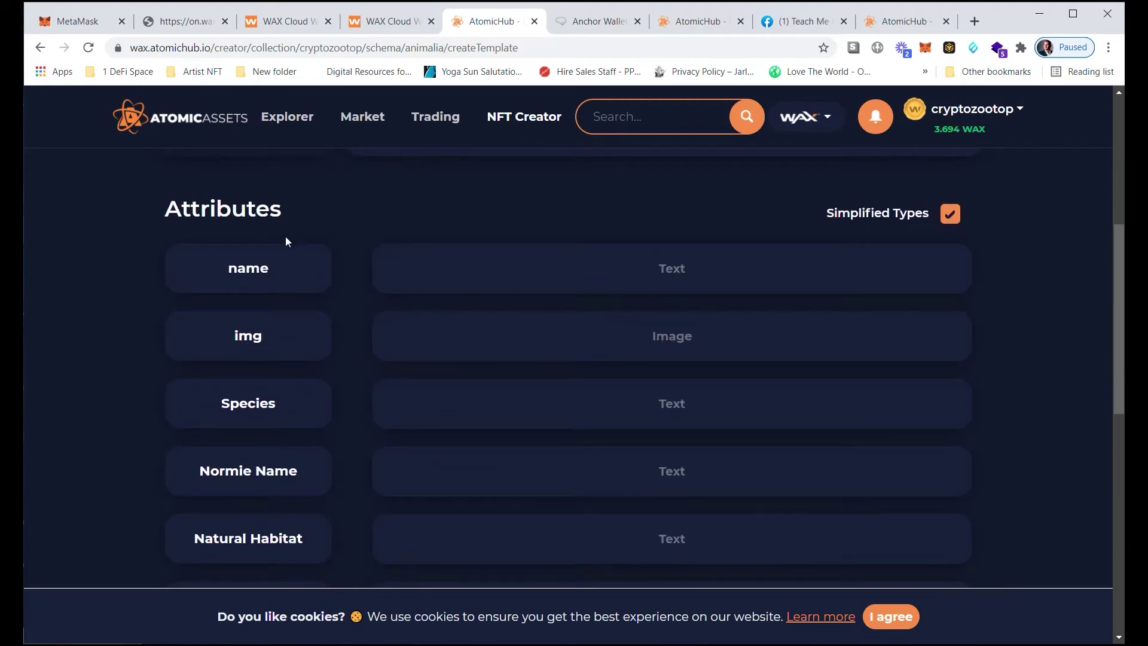
scroll(564, 305, down, 9)
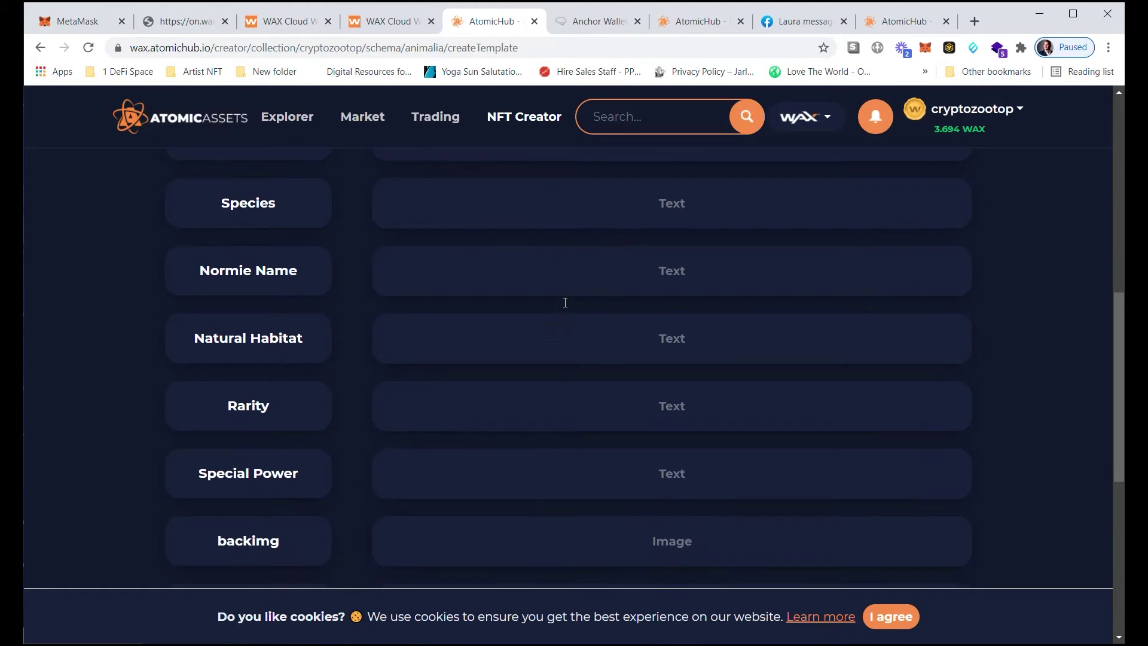
scroll(567, 460, up, 12)
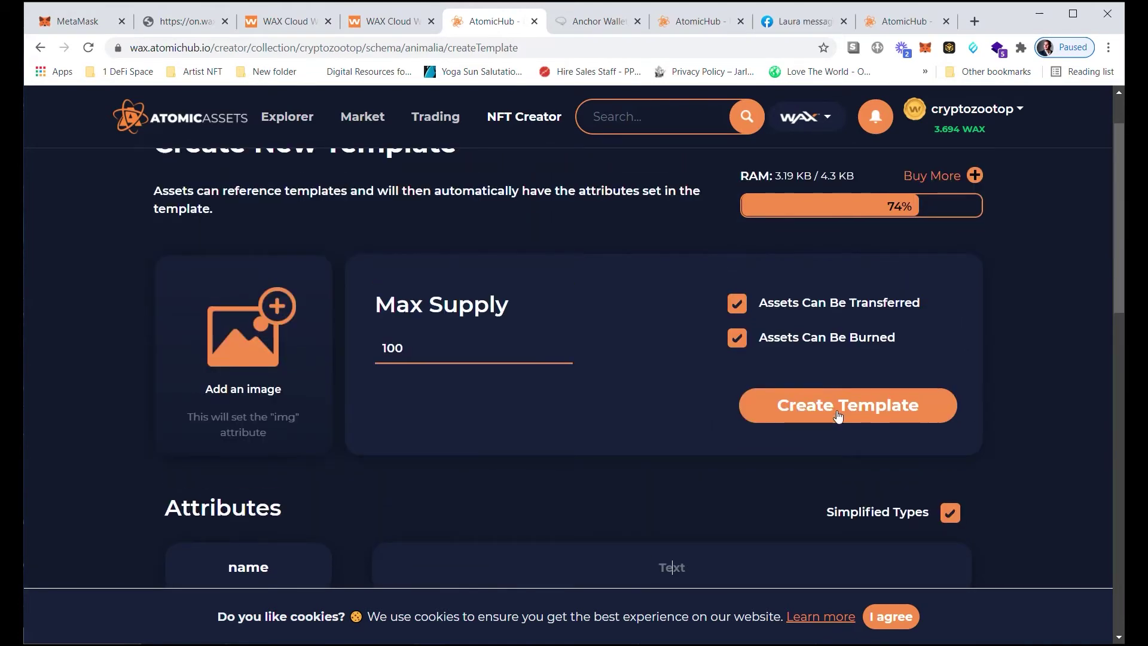
scroll(604, 394, up, 1)
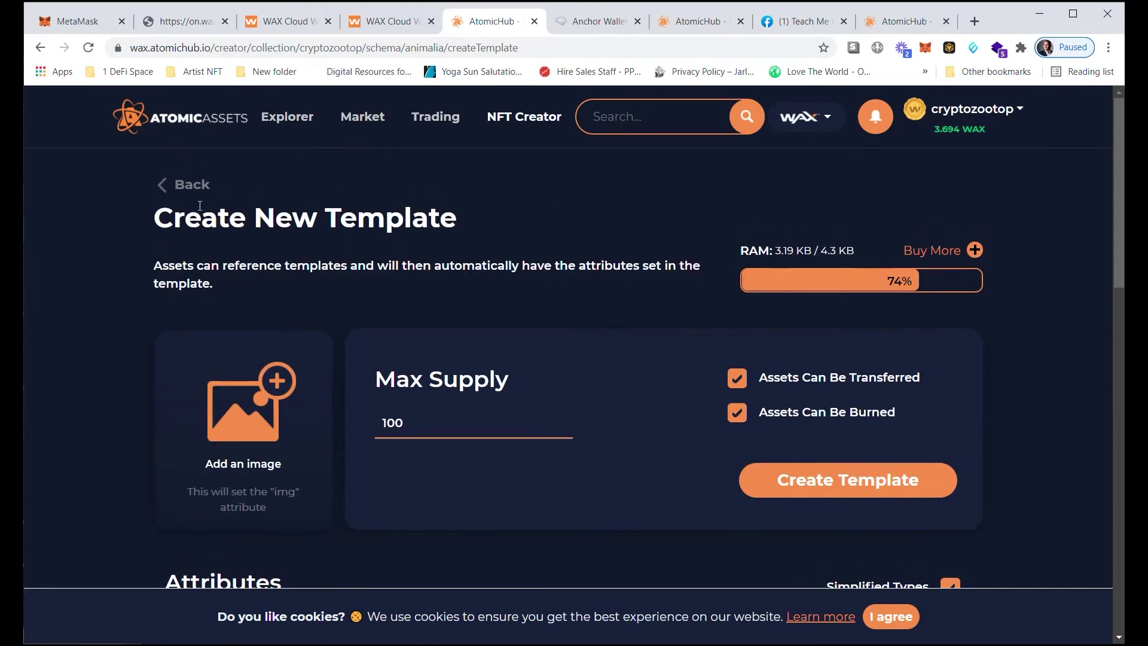
click(183, 184)
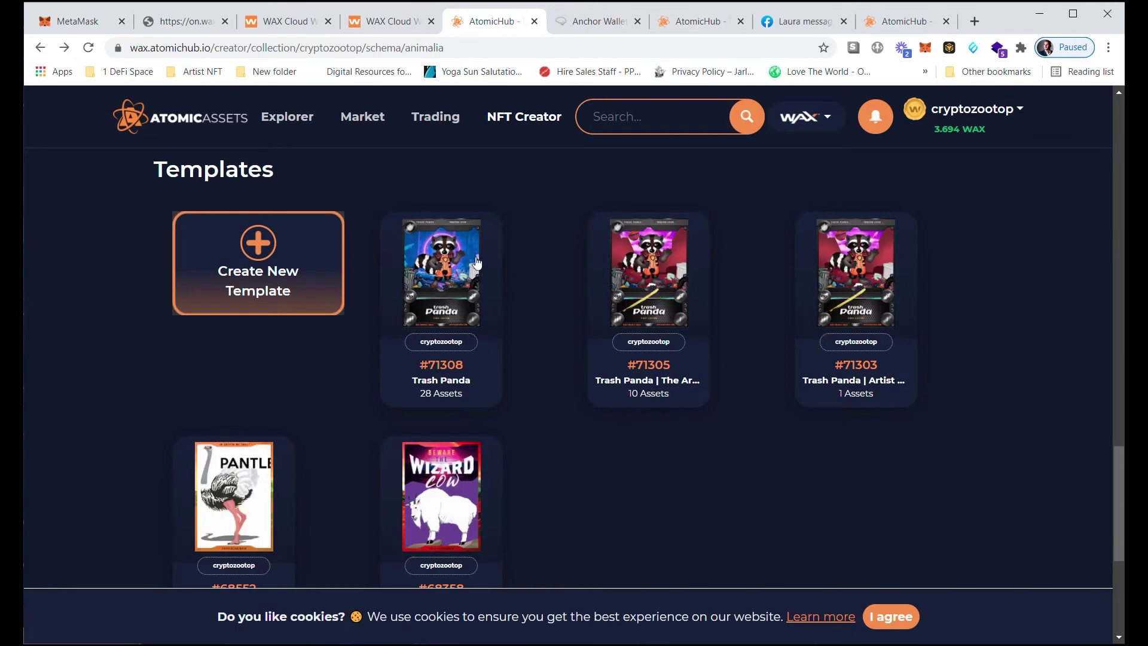
Look over the existing animalia templates and preview the attributes of Beware The Wizard Cow.
scroll(549, 382, up, 1)
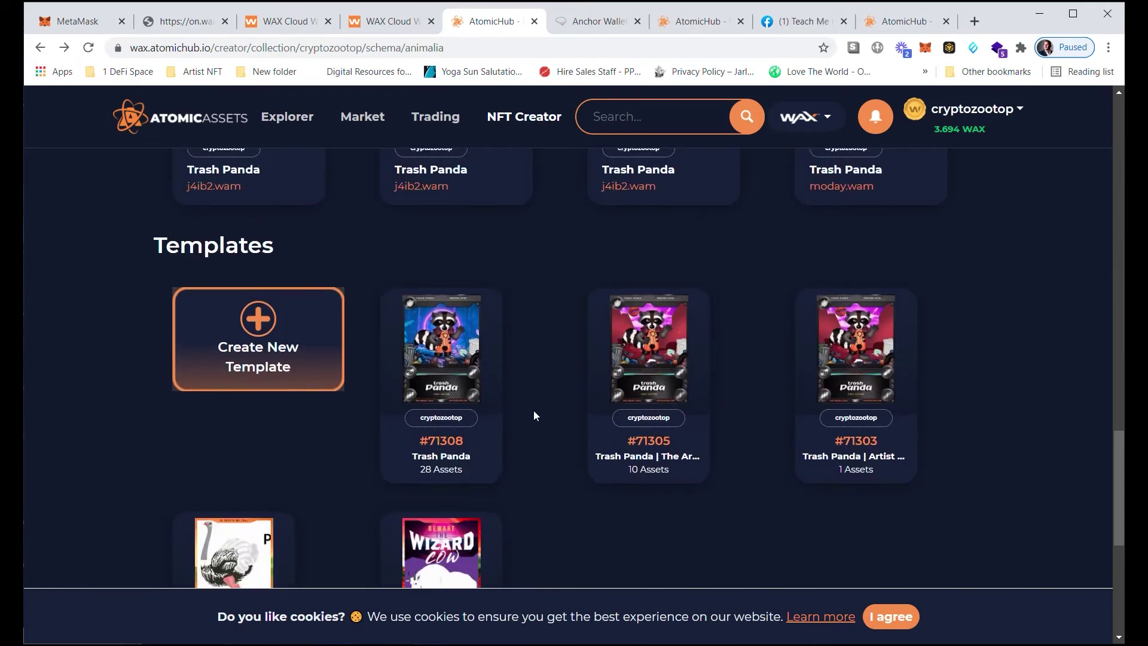
scroll(540, 424, up, 1)
scroll(518, 467, down, 3)
scroll(513, 461, up, 1)
scroll(478, 461, down, 2)
mouse_move(404, 457)
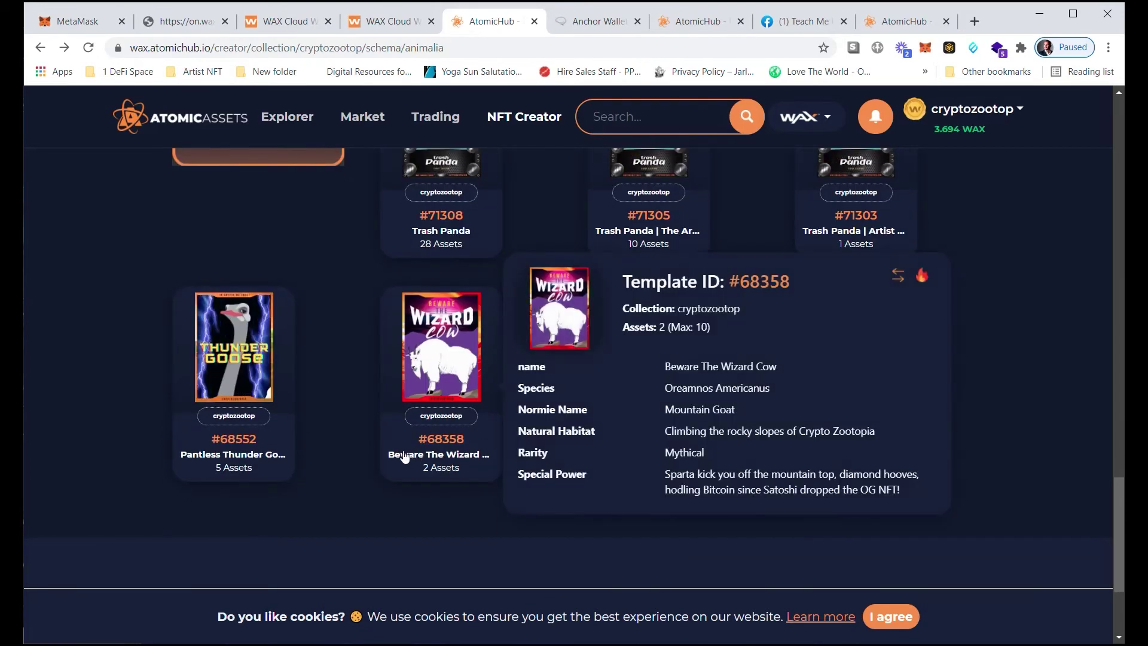
scroll(472, 454, up, 3)
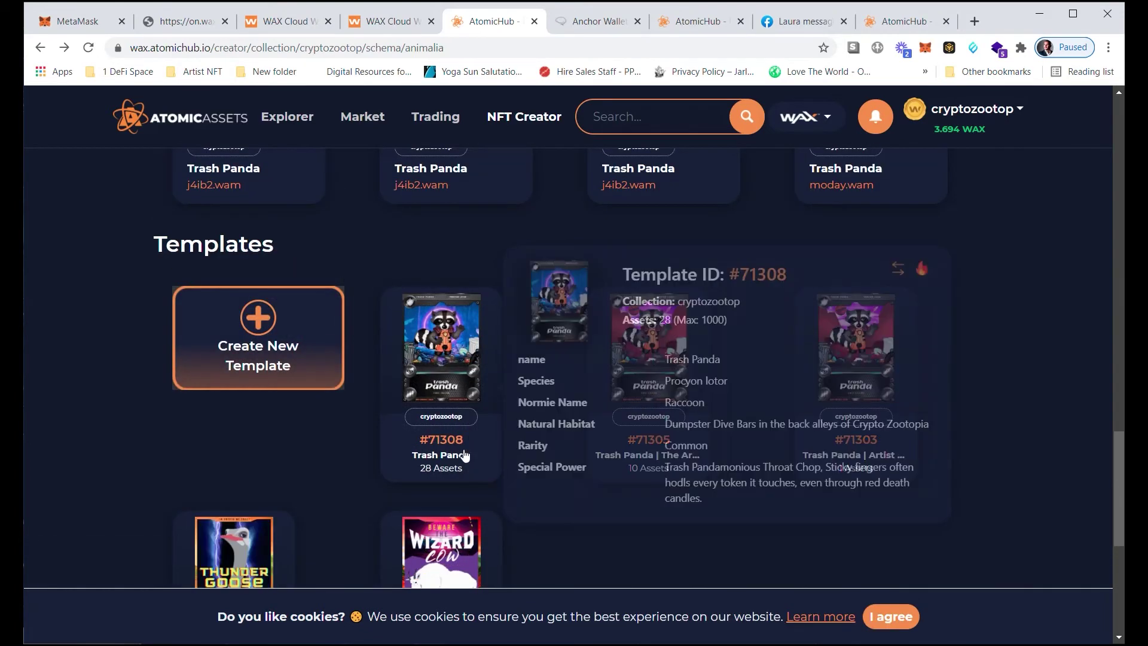
Open the Trash Panda template #71308 and examine its supply, transfer and burn settings, schema and collection.
click(457, 454)
scroll(531, 411, down, 2)
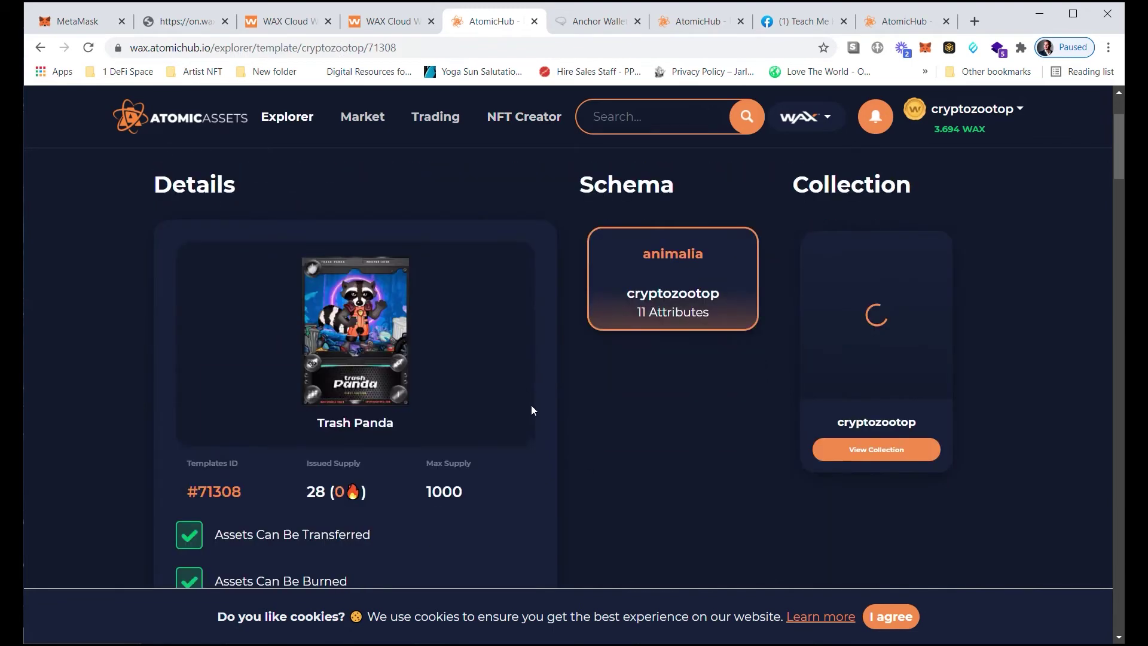
scroll(522, 381, down, 1)
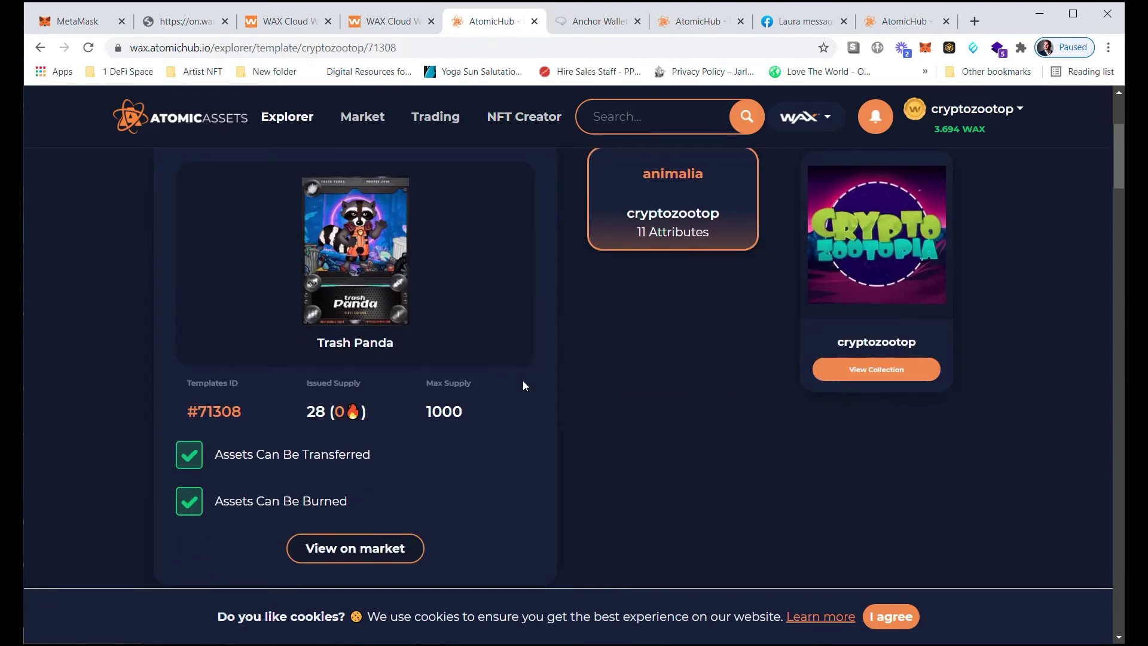
scroll(523, 386, up, 1)
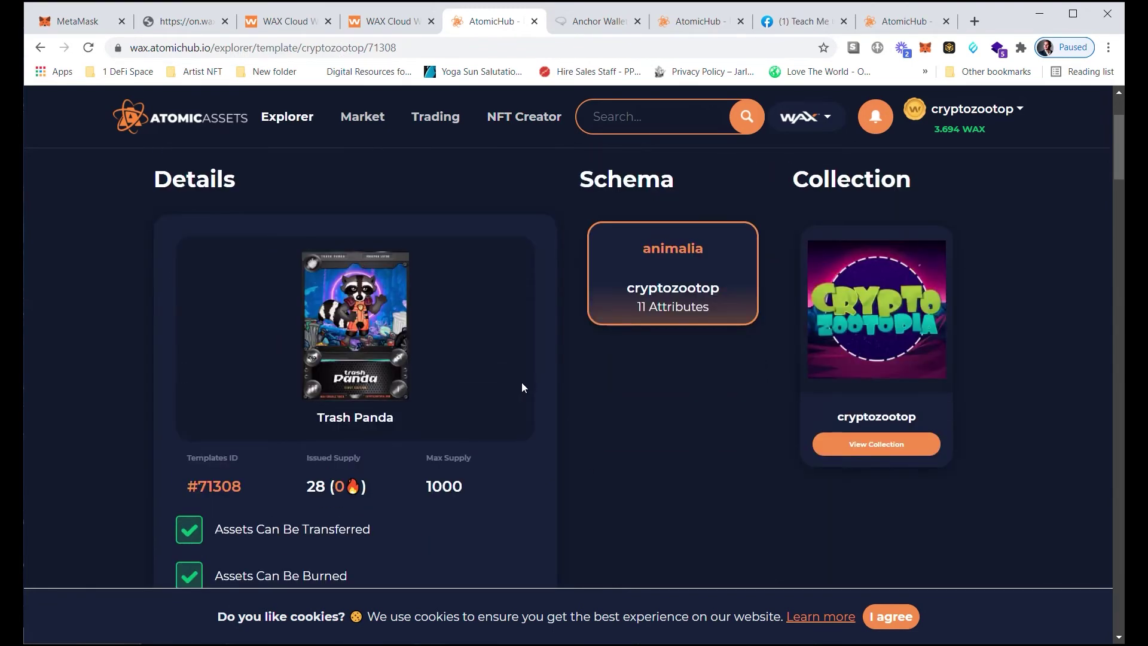
scroll(556, 389, down, 1)
scroll(553, 388, up, 2)
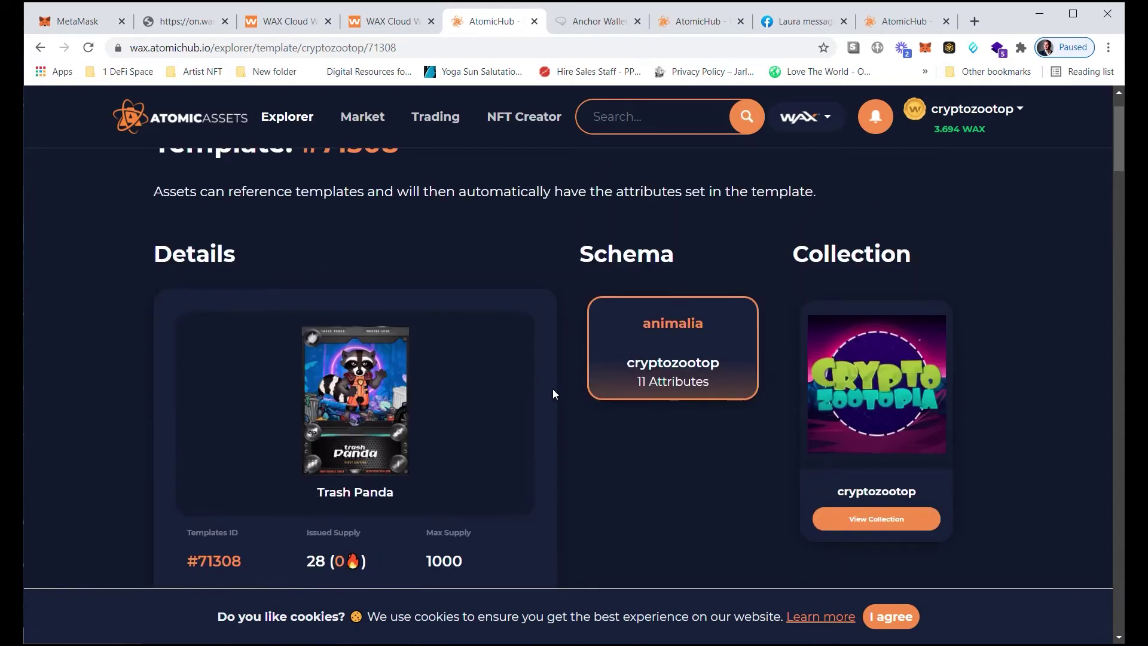
scroll(553, 389, down, 3)
scroll(529, 402, up, 4)
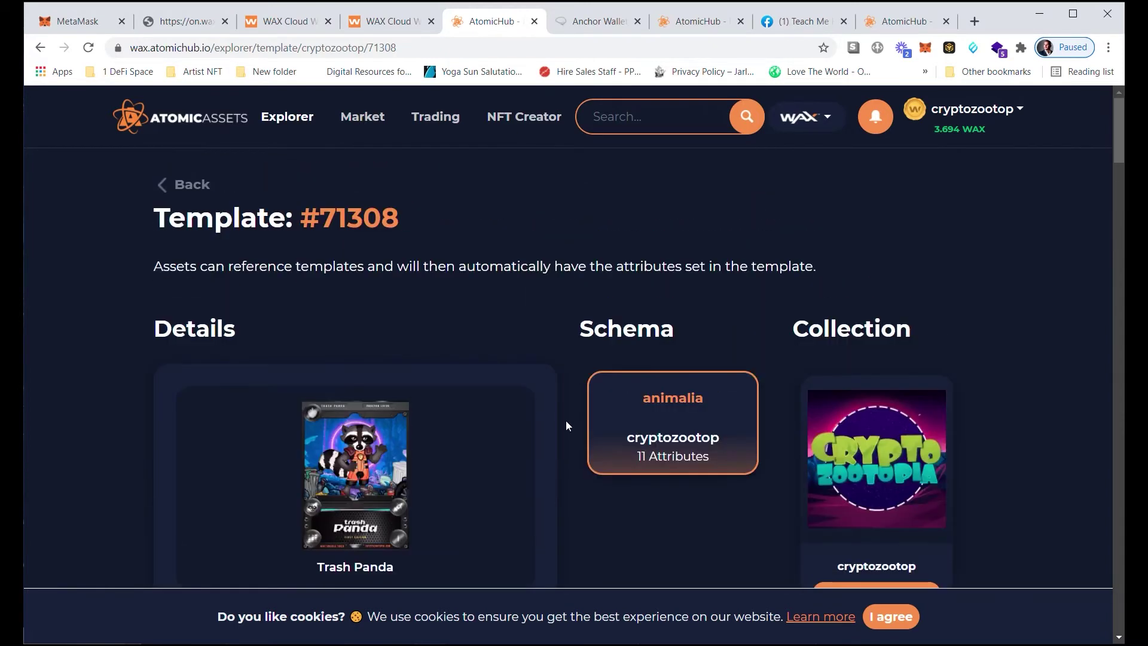
Return to the animalia schema and start minting a new asset based on the Trash Panda template #71308.
click(185, 185)
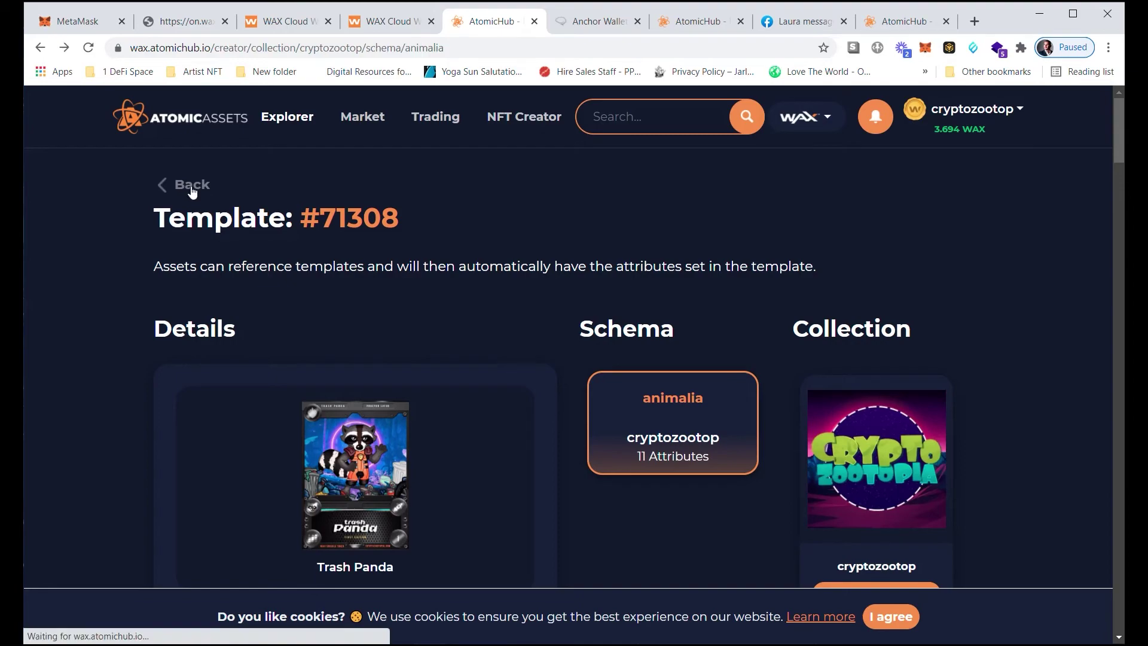
scroll(347, 304, up, 5)
scroll(327, 351, up, 2)
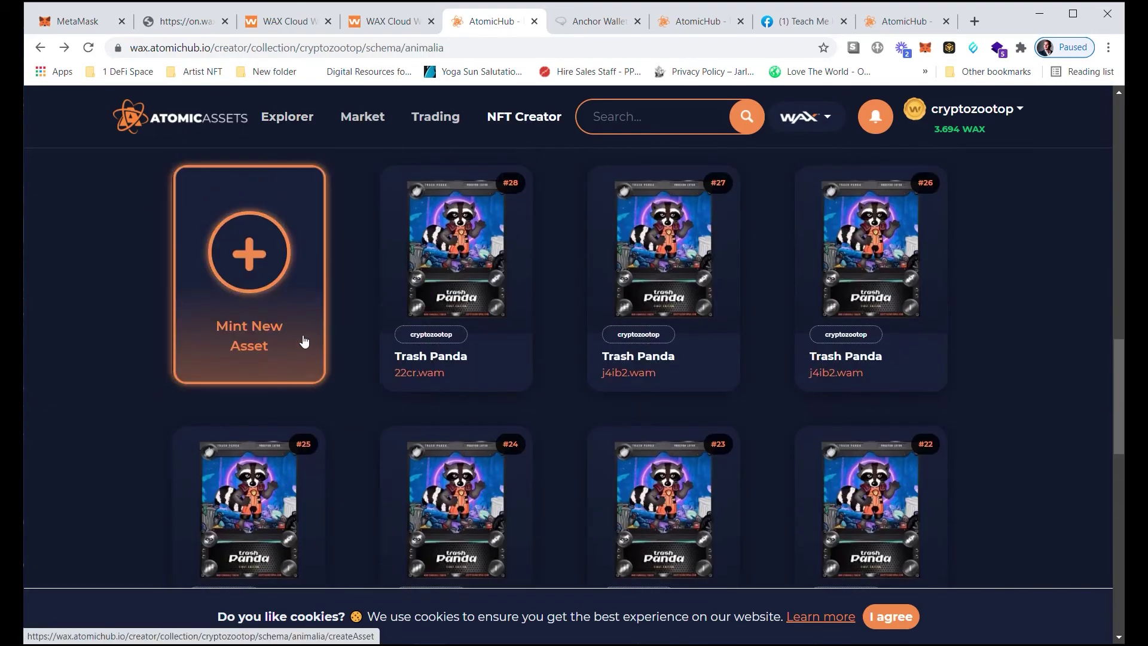
click(267, 271)
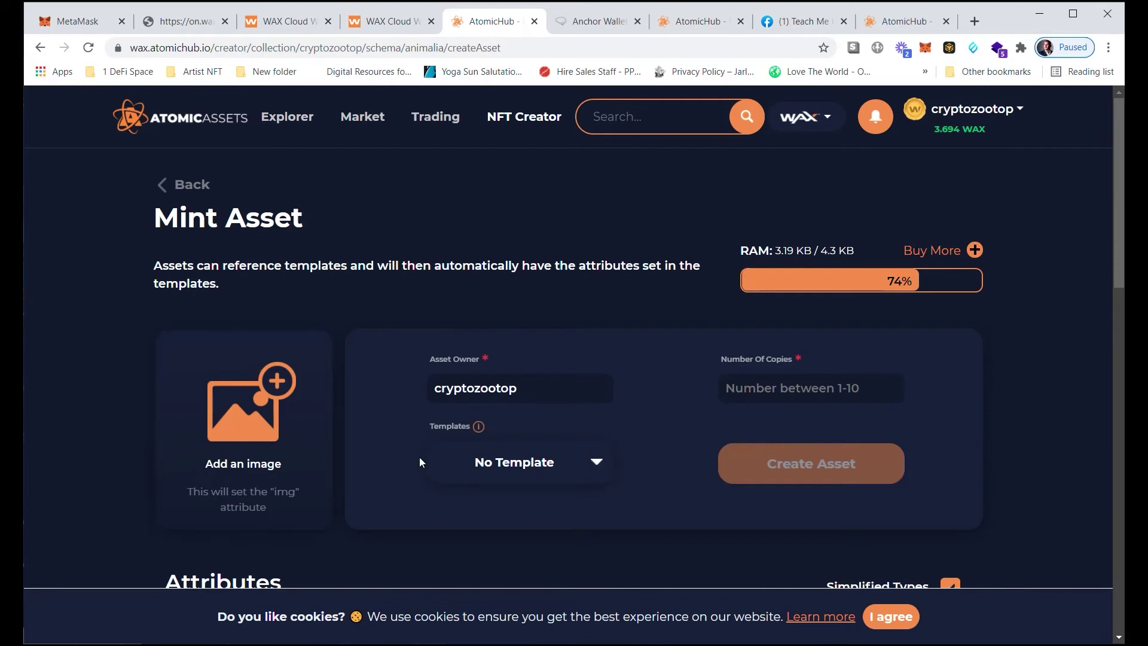
click(592, 469)
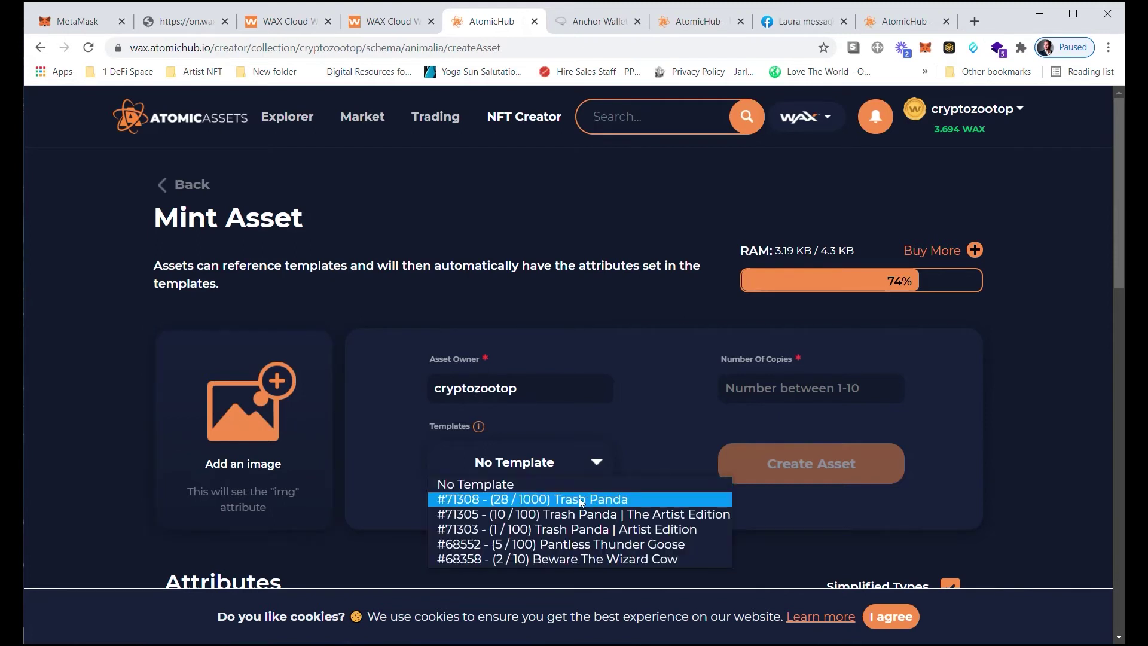
click(536, 503)
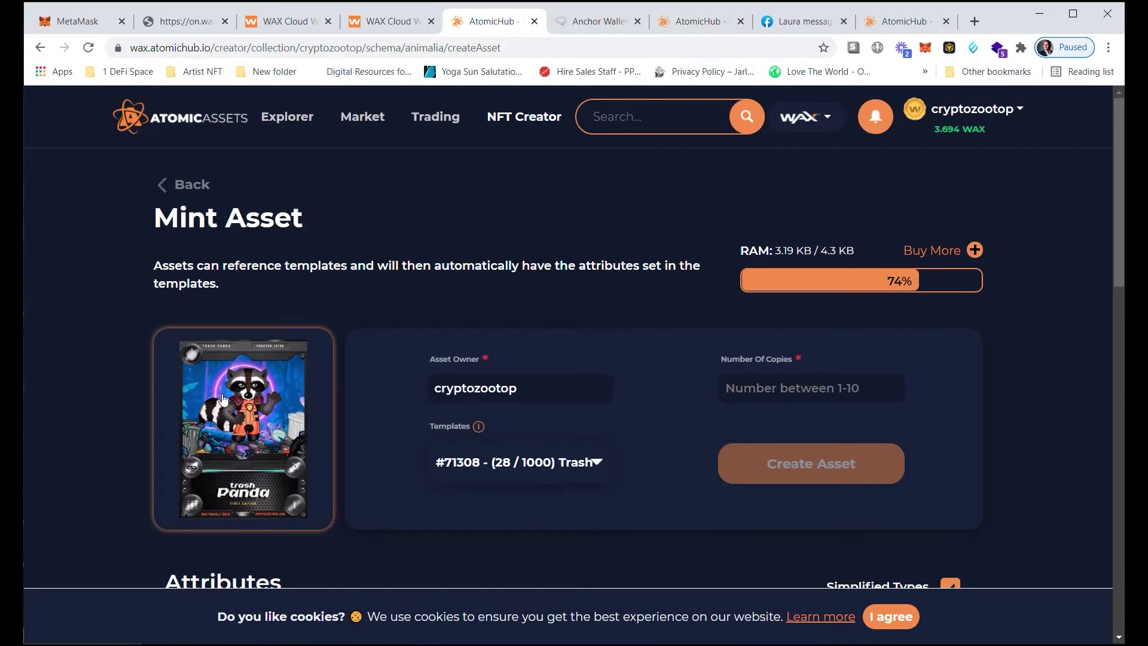
scroll(263, 388, down, 3)
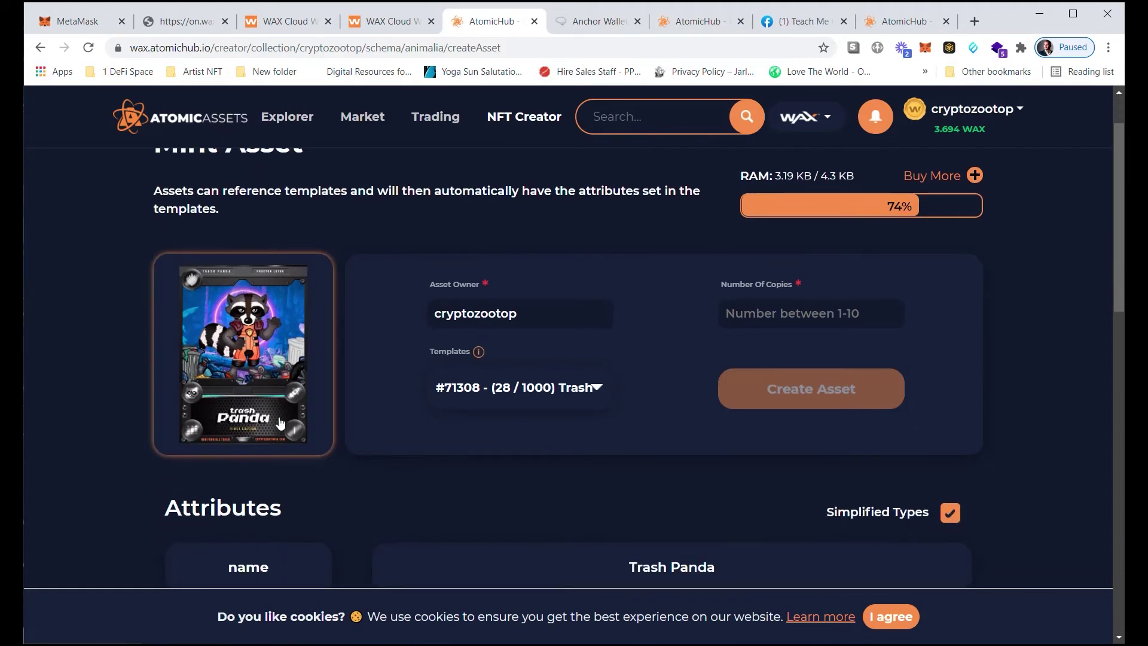
Review the Trash Panda attributes on the mint form, including the empty video and NFT Rewards fields.
scroll(420, 377, down, 6)
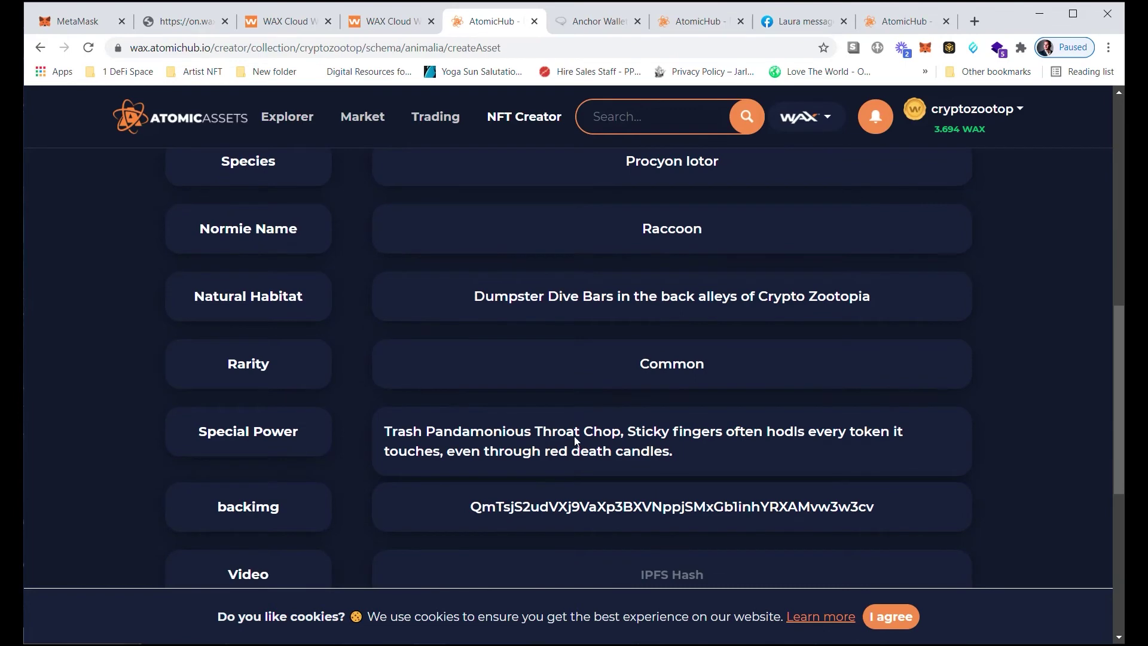
scroll(575, 435, down, 3)
scroll(575, 436, down, 3)
scroll(575, 432, up, 2)
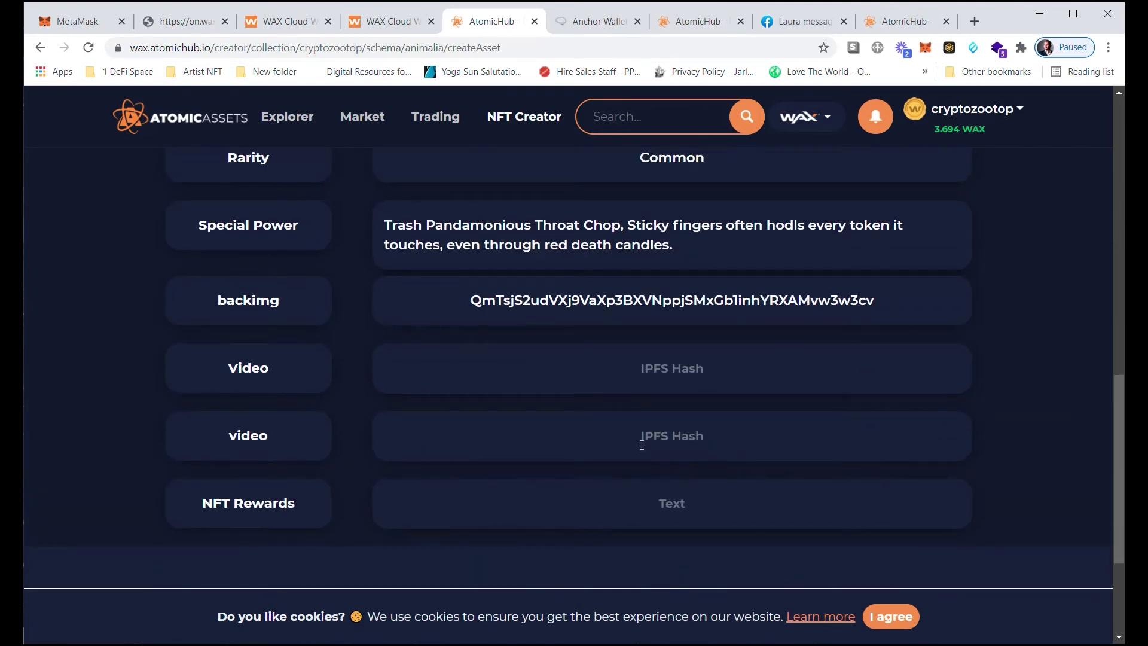
click(656, 378)
scroll(615, 466, up, 8)
scroll(612, 463, up, 3)
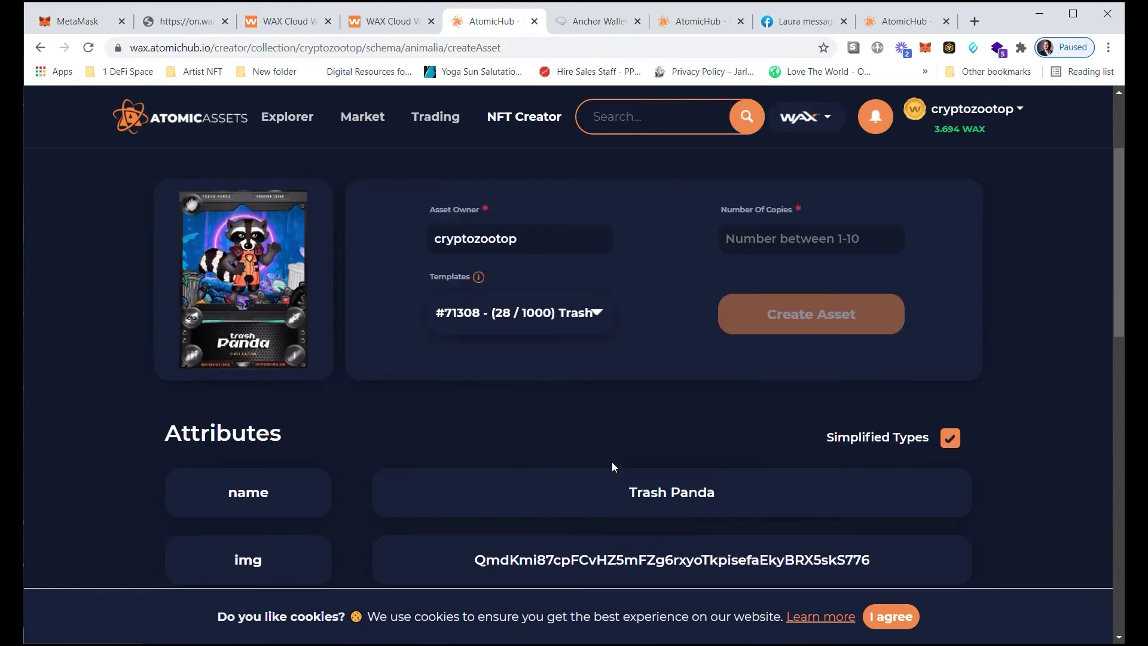
Mint 1 copy of the Trash Panda asset from template #71308 and close the transaction message.
click(741, 245)
text(1)
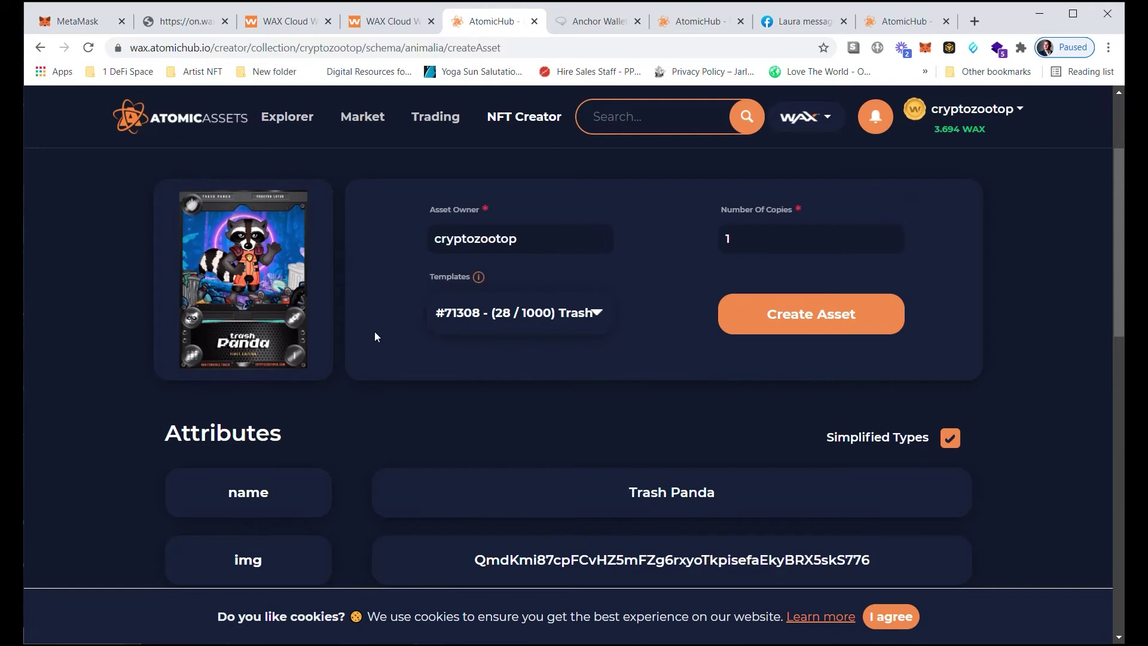
click(784, 317)
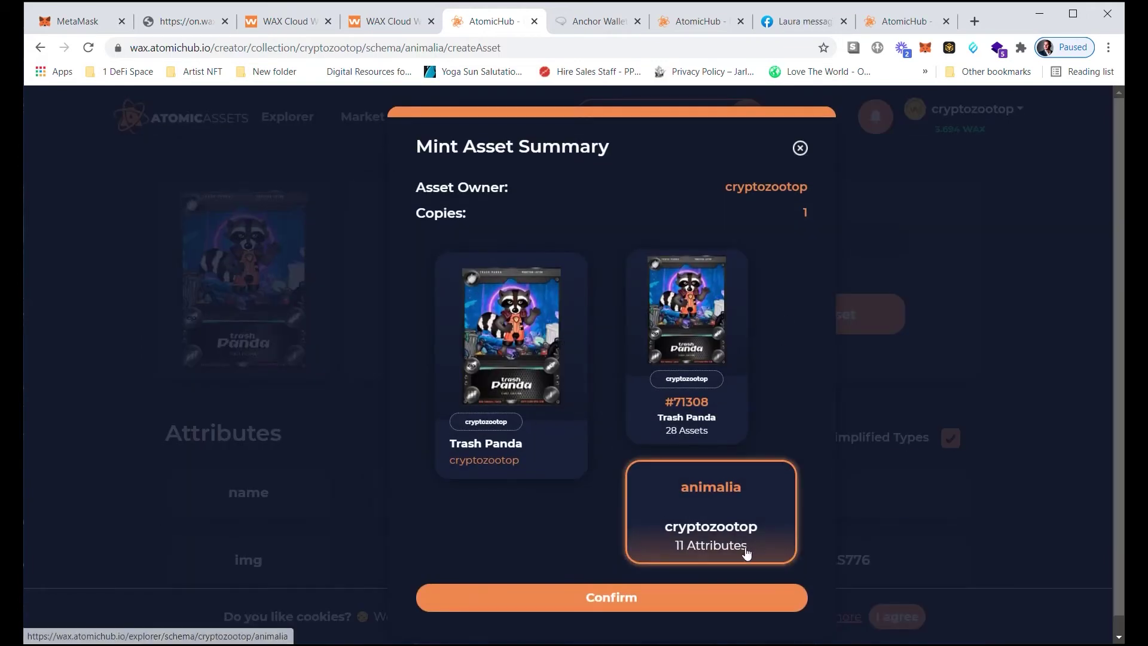
click(608, 582)
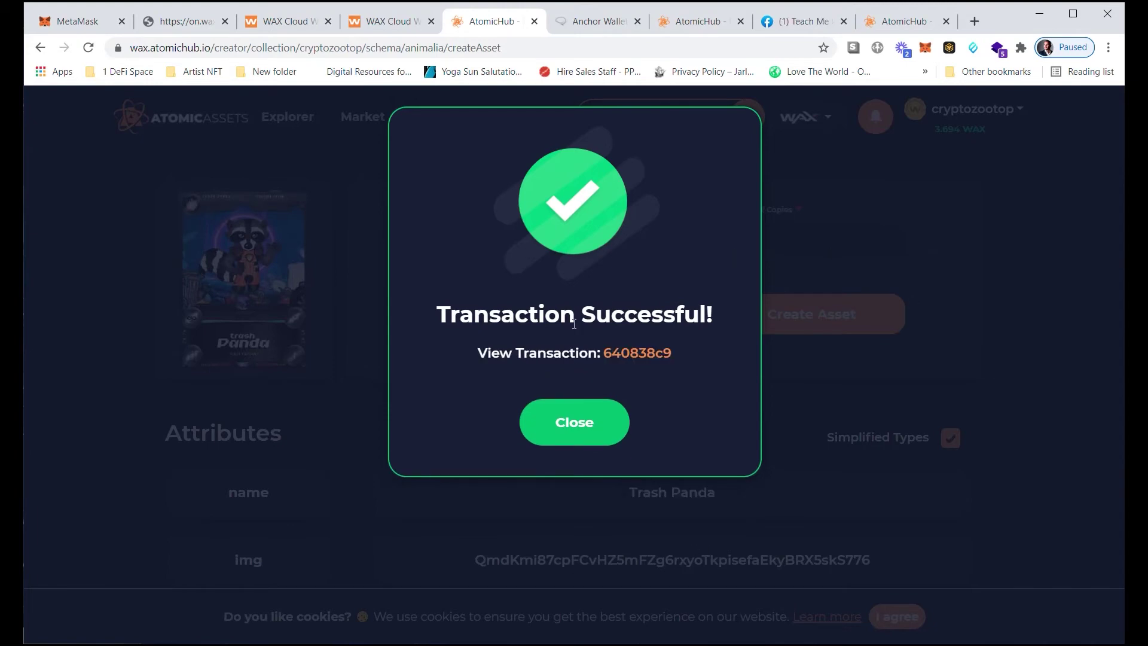
click(574, 451)
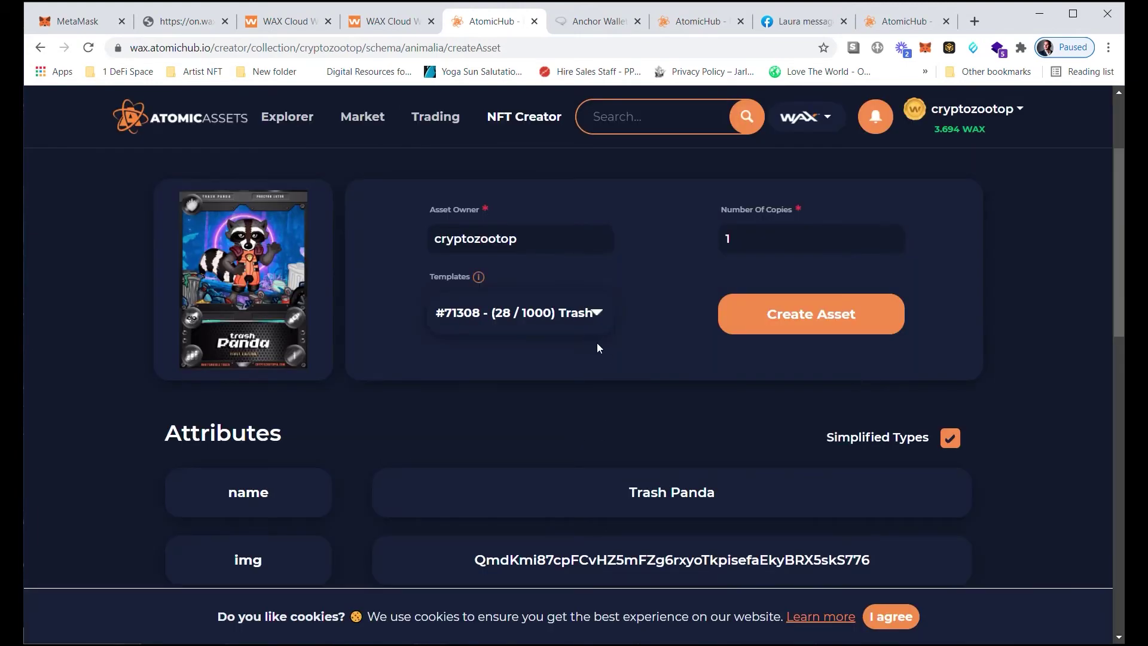
Open the account's profile inventory and include non-whitelisted NFTs in the asset list.
scroll(597, 343, up, 3)
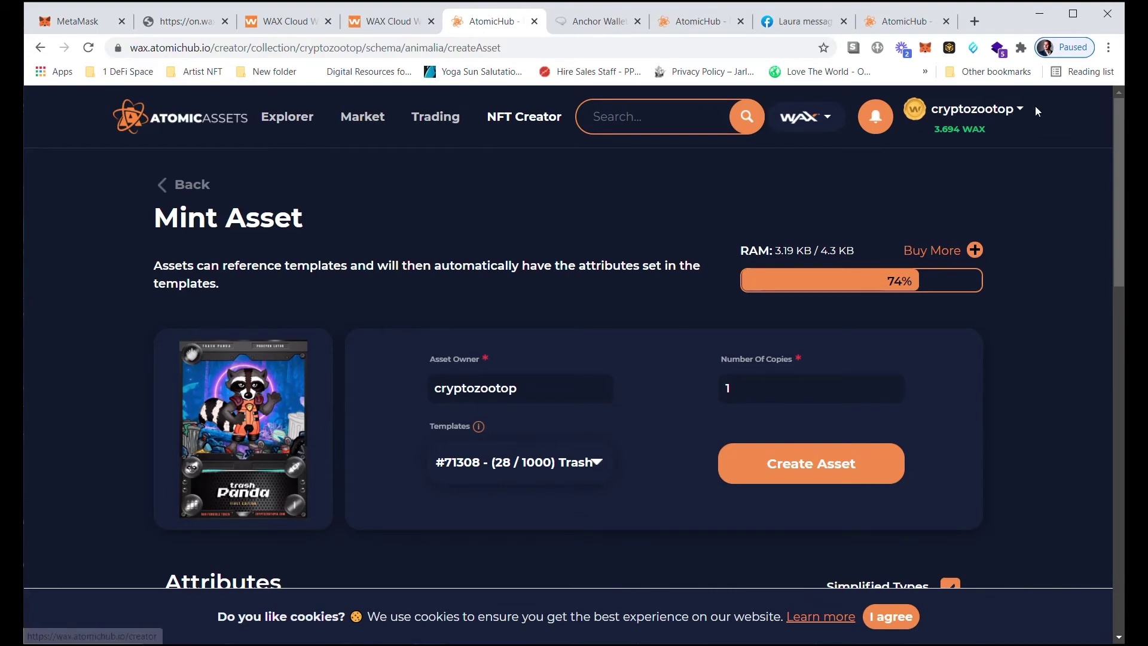
click(1019, 114)
click(956, 157)
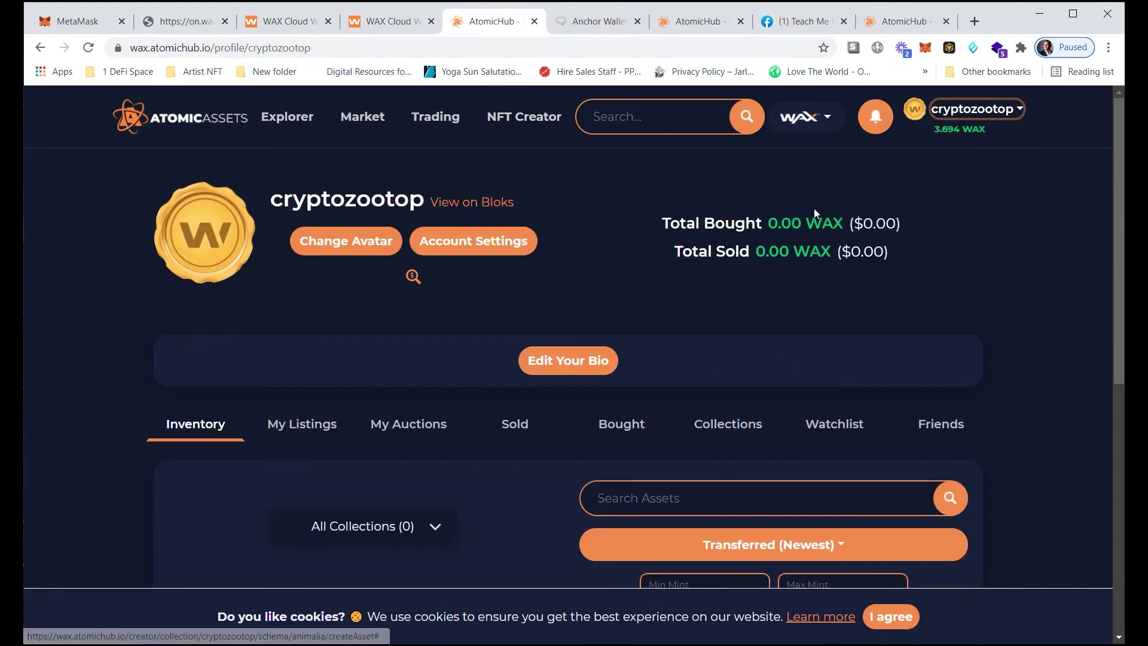
scroll(409, 428, down, 3)
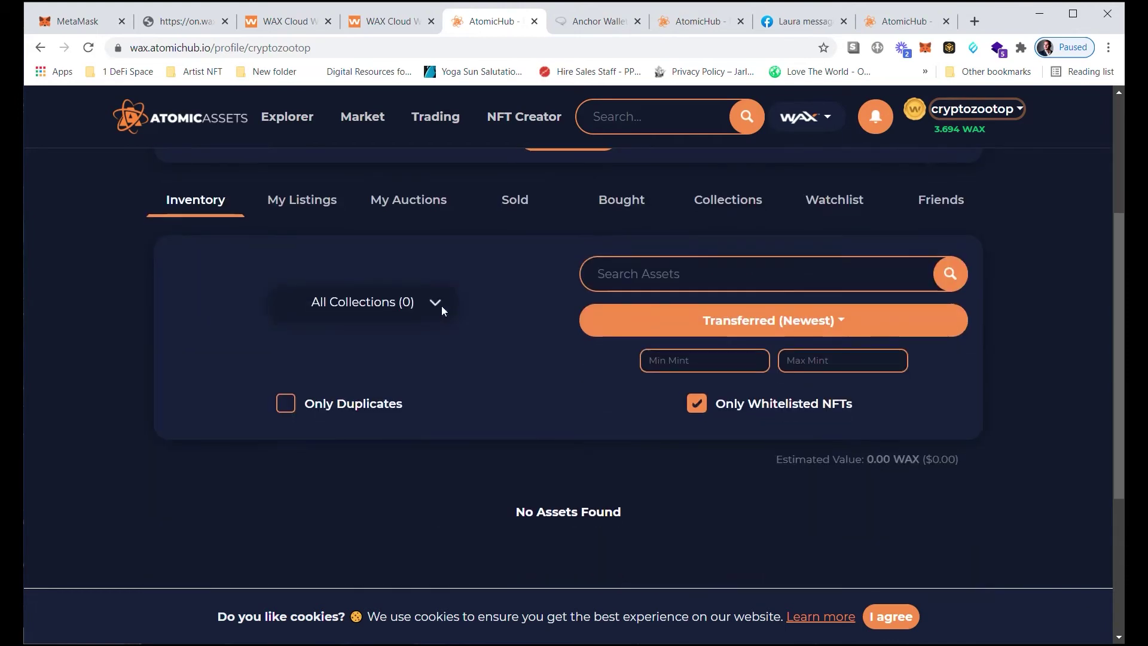
click(697, 405)
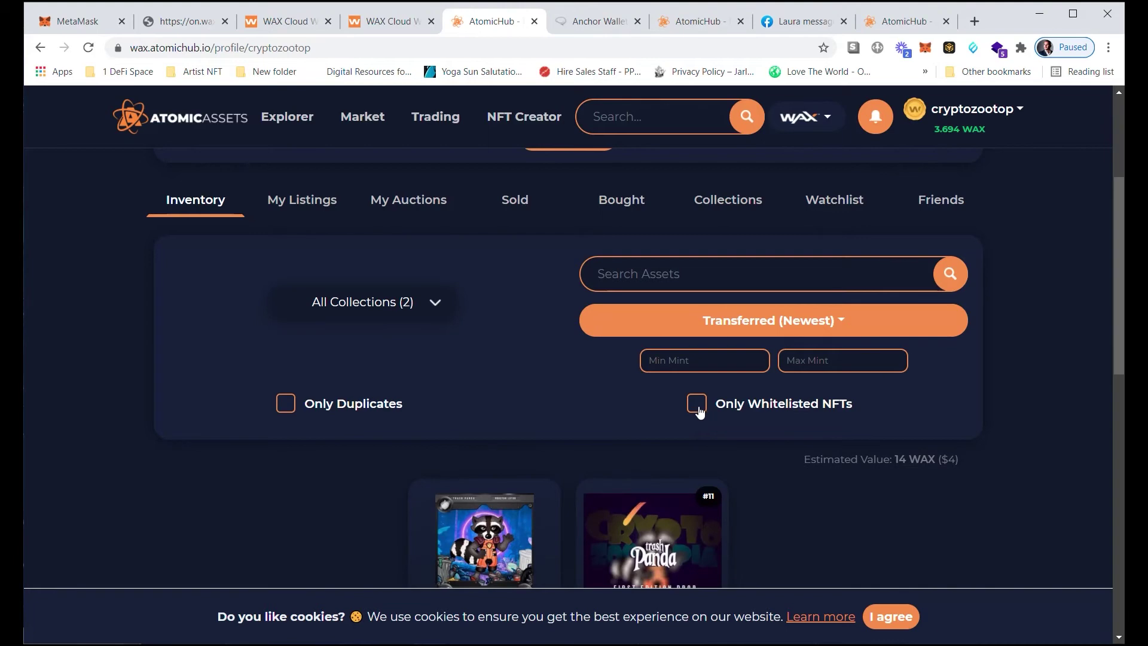
scroll(644, 389, down, 1)
scroll(643, 393, down, 3)
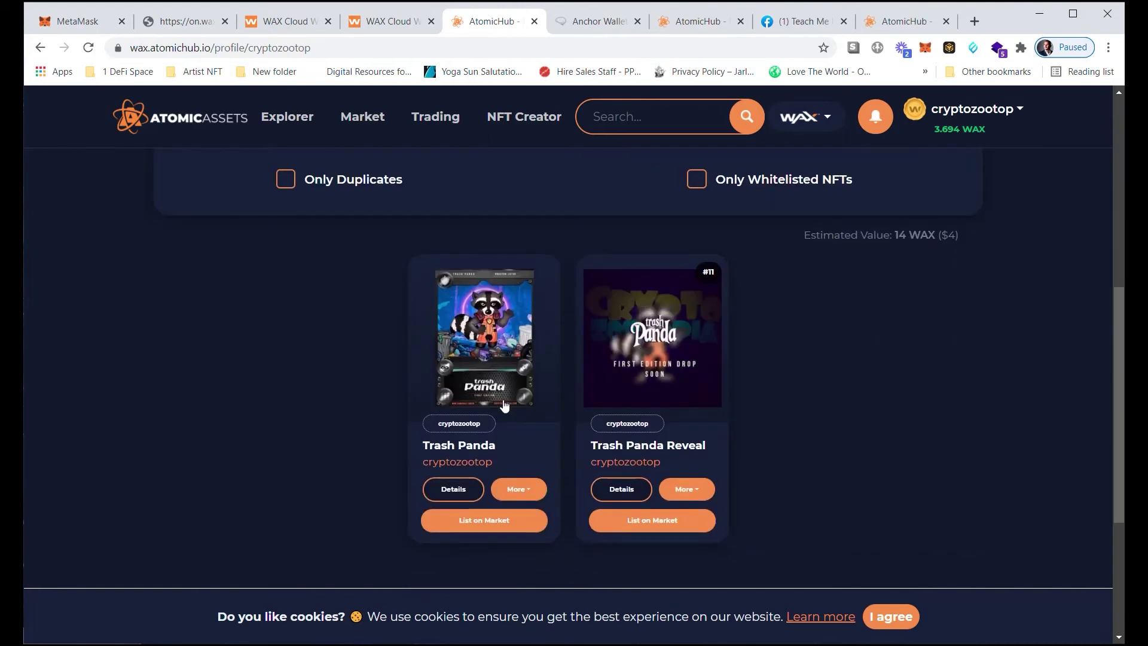
Open the minted Trash Panda asset's details and switch between its front and back card images.
click(461, 495)
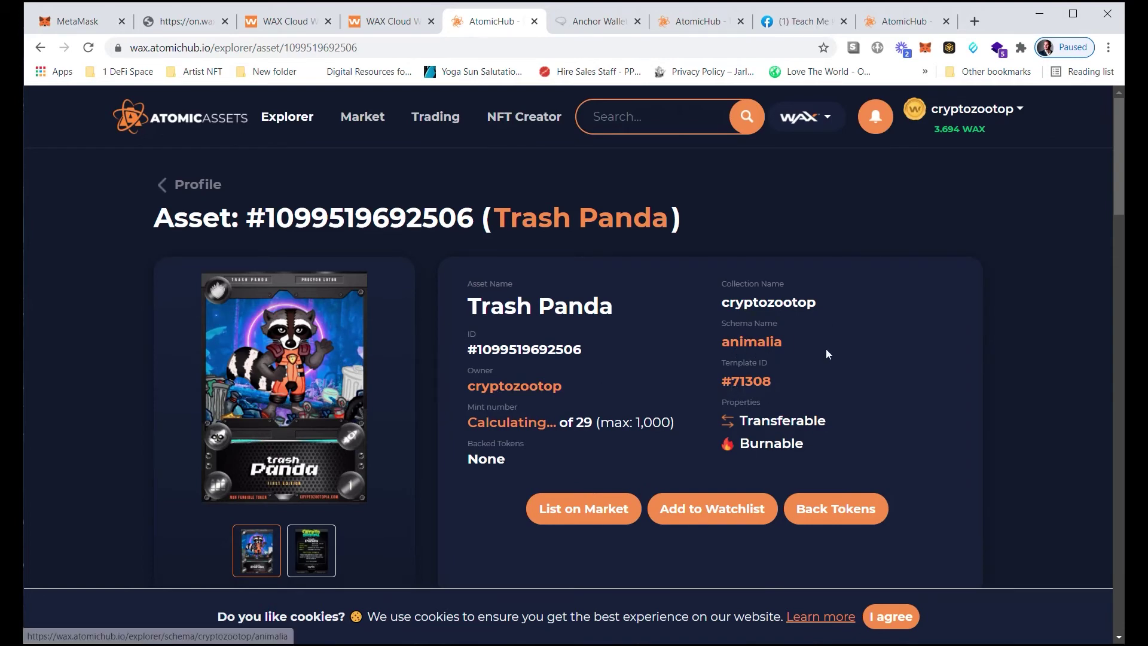
scroll(751, 323, down, 1)
scroll(446, 389, down, 1)
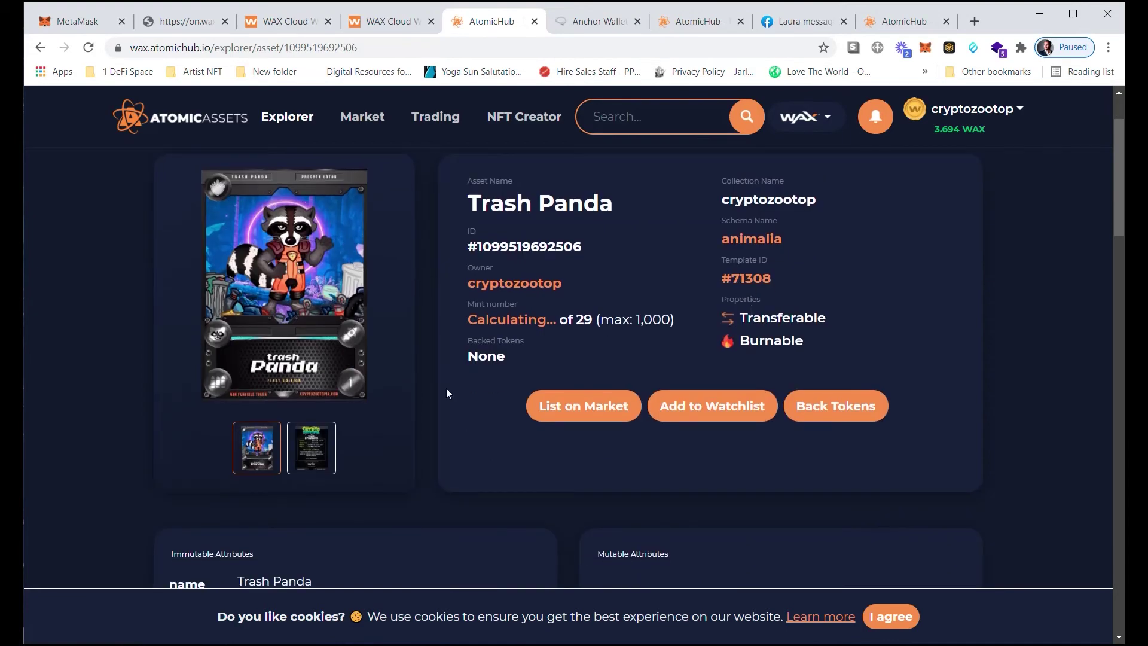
scroll(334, 418, up, 1)
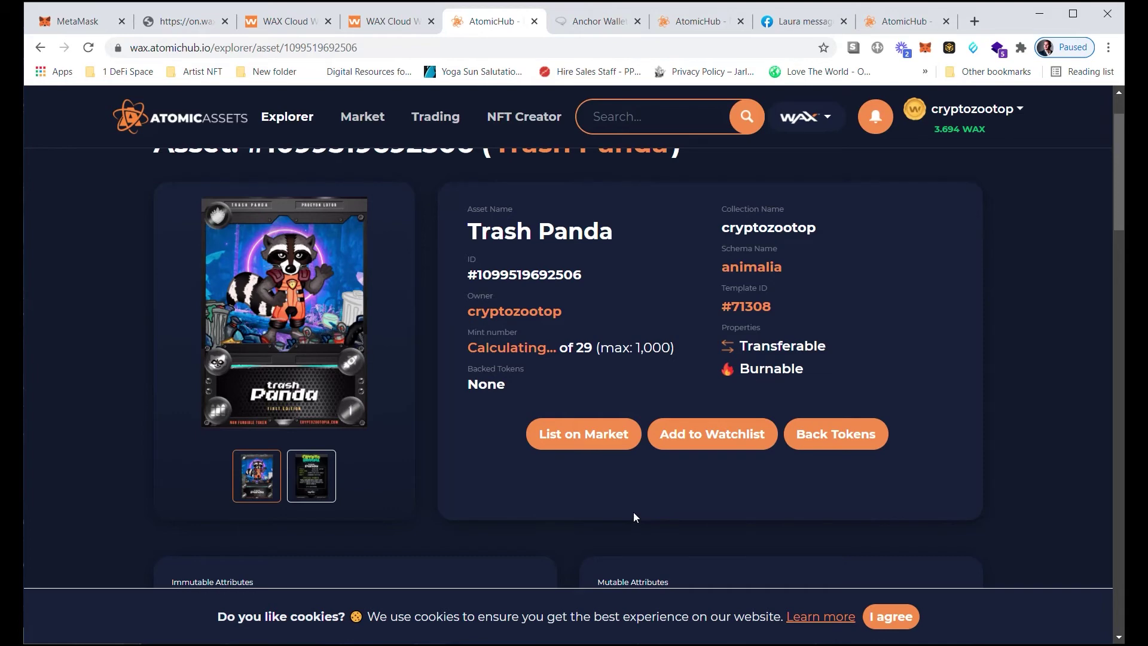
click(312, 481)
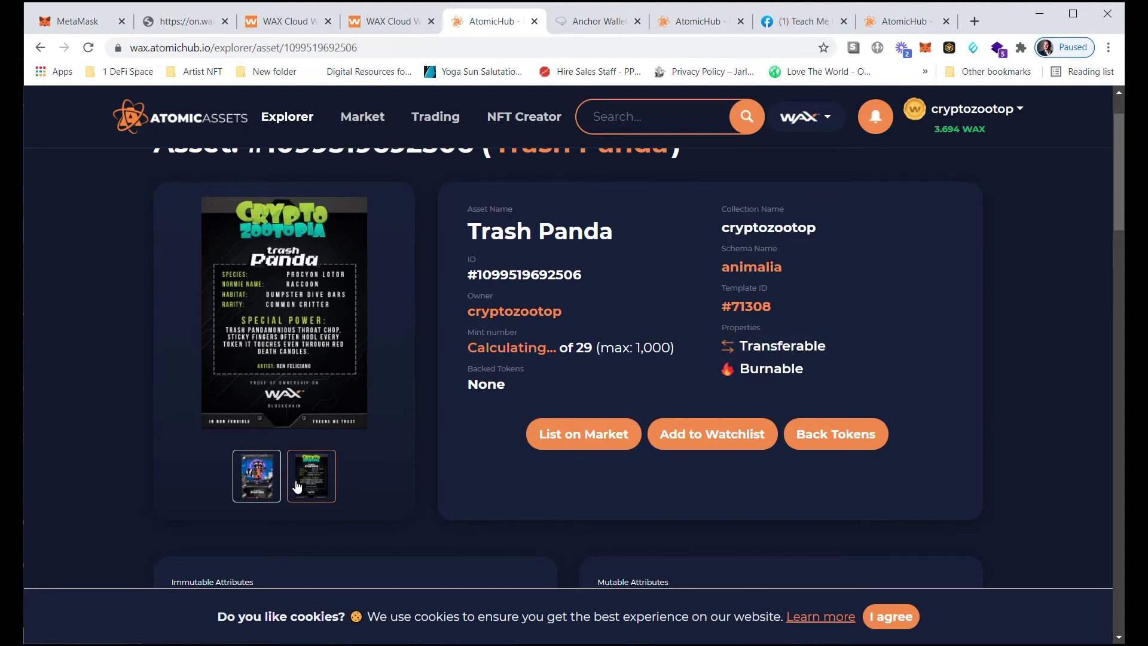
click(259, 487)
click(321, 478)
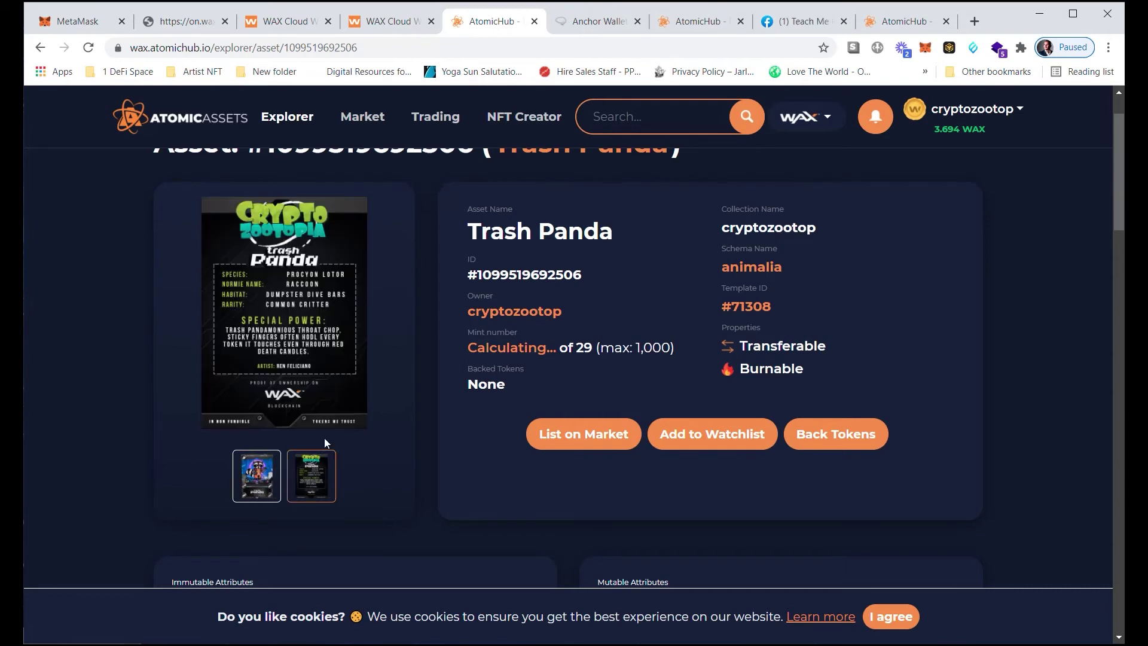
click(261, 469)
Examine the Trash Panda asset's immutable attributes and price history.
scroll(353, 365, down, 10)
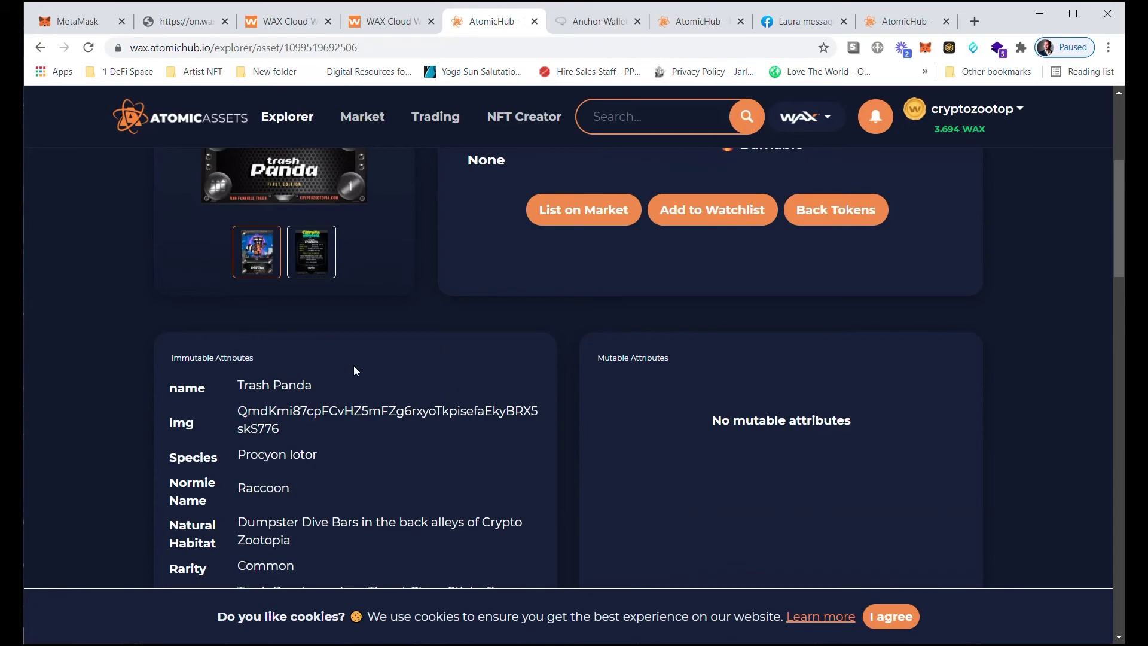
scroll(316, 358, up, 1)
scroll(340, 351, down, 3)
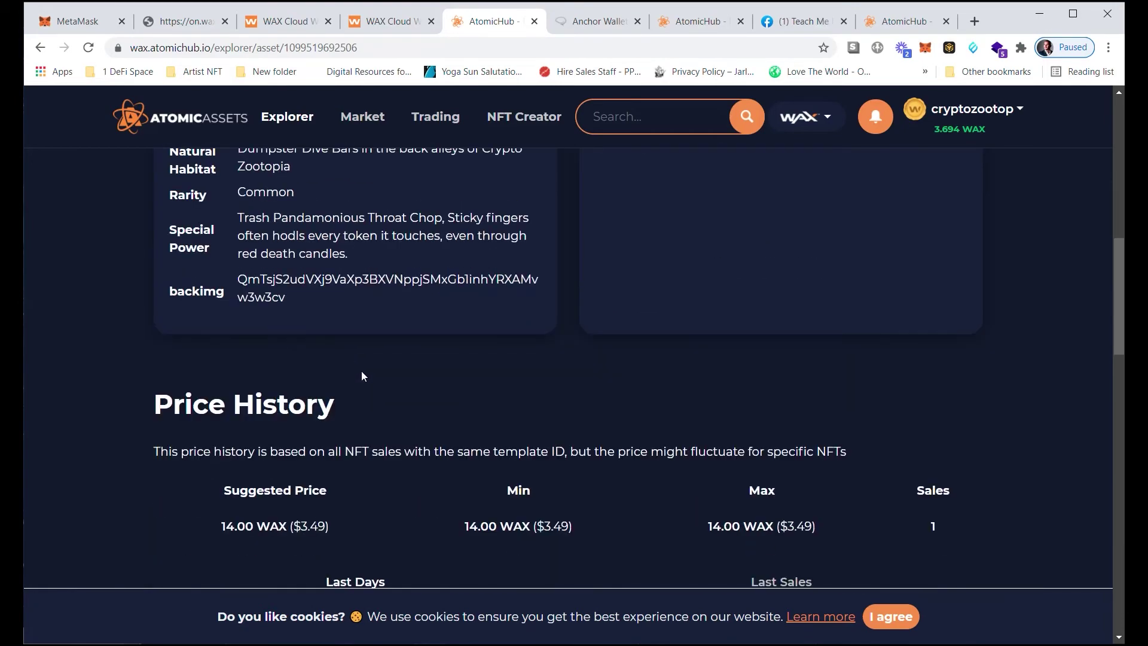
scroll(361, 370, down, 10)
scroll(418, 412, up, 9)
scroll(439, 445, up, 8)
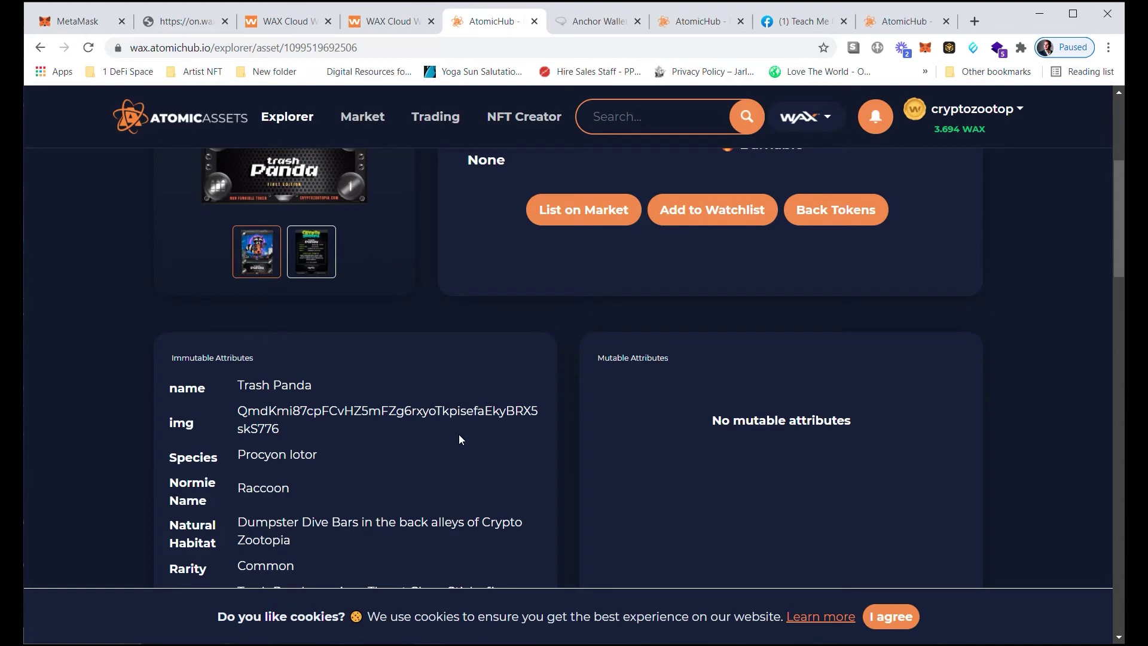
scroll(649, 397, up, 5)
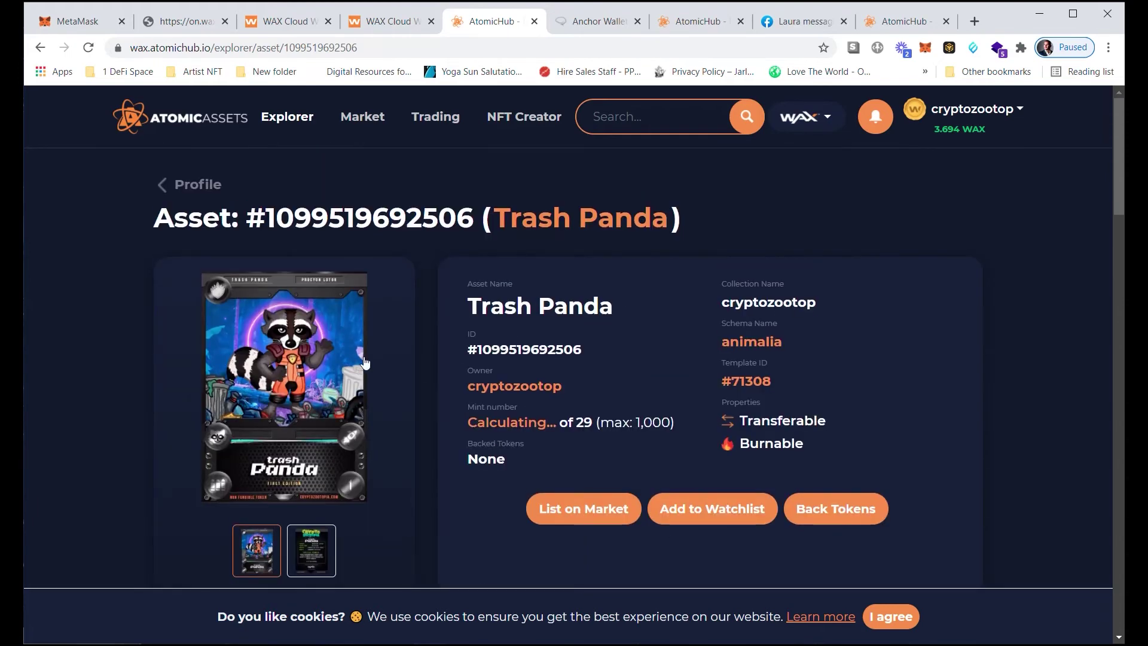
Return to the profile inventory and go to the cryptozootop collection page.
click(184, 185)
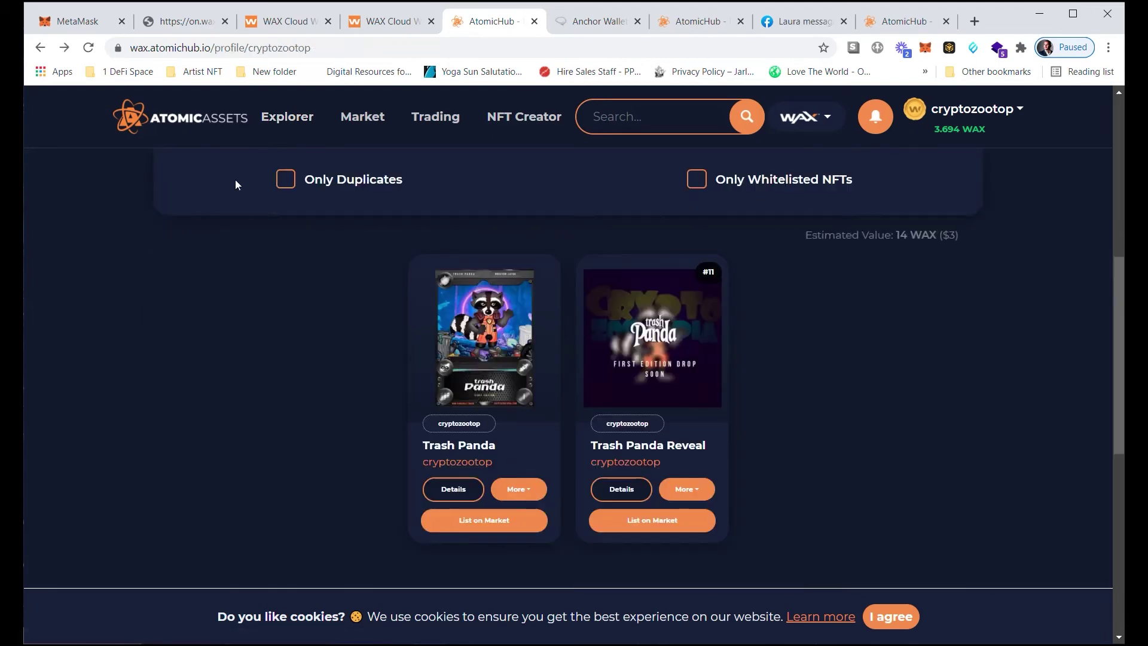
scroll(371, 351, up, 7)
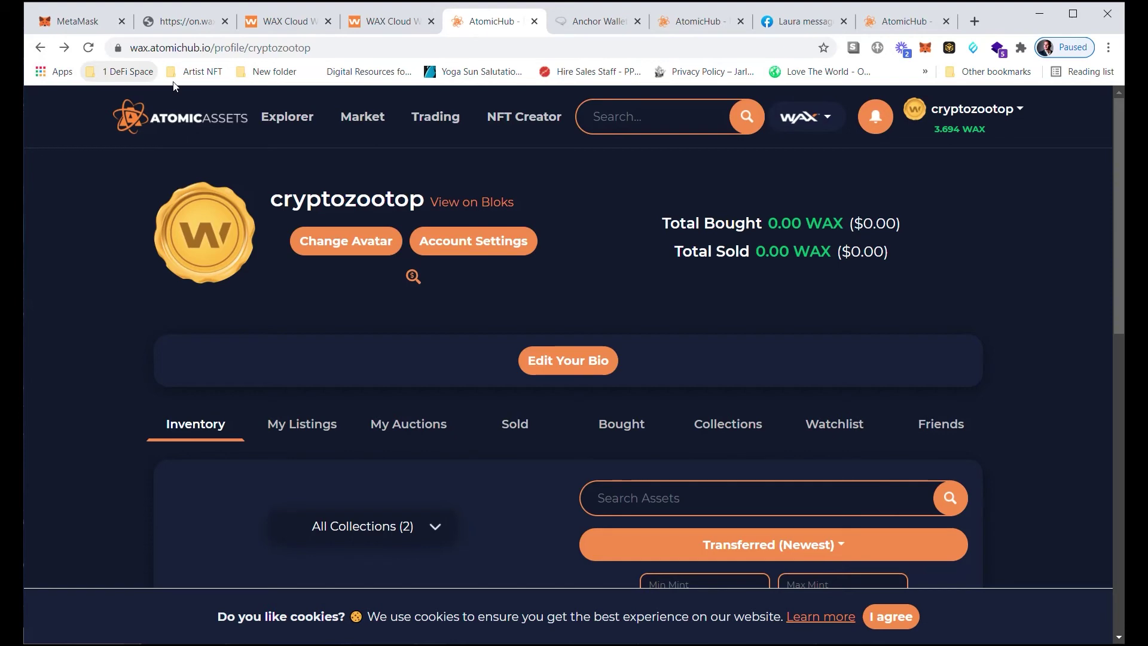
click(614, 132)
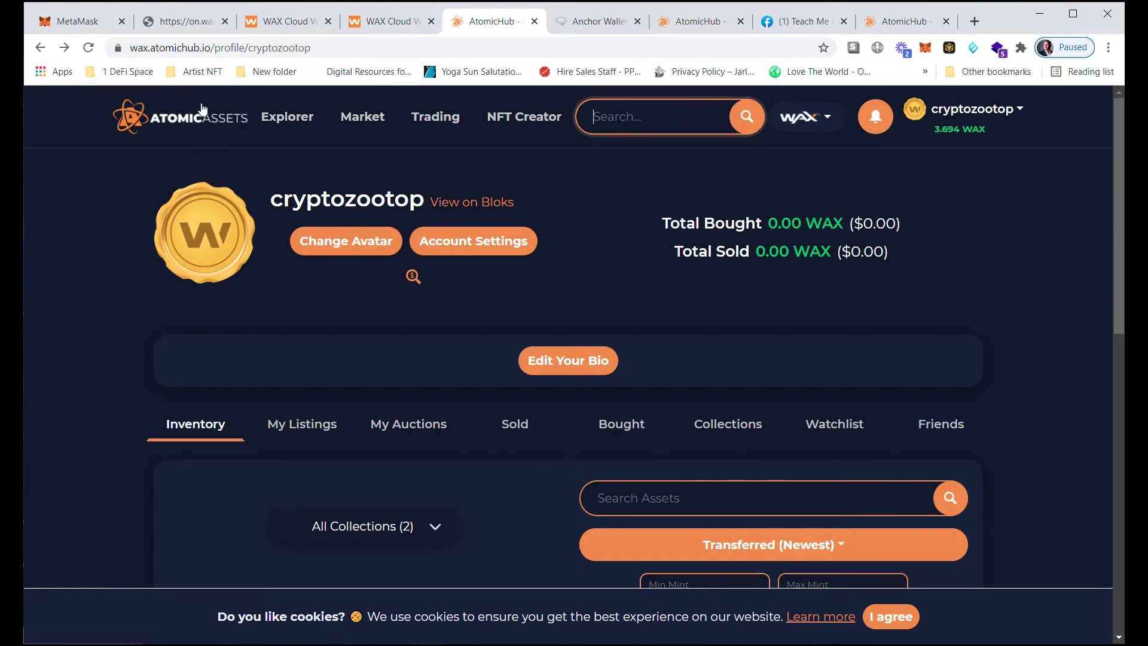
key(alt+Right)
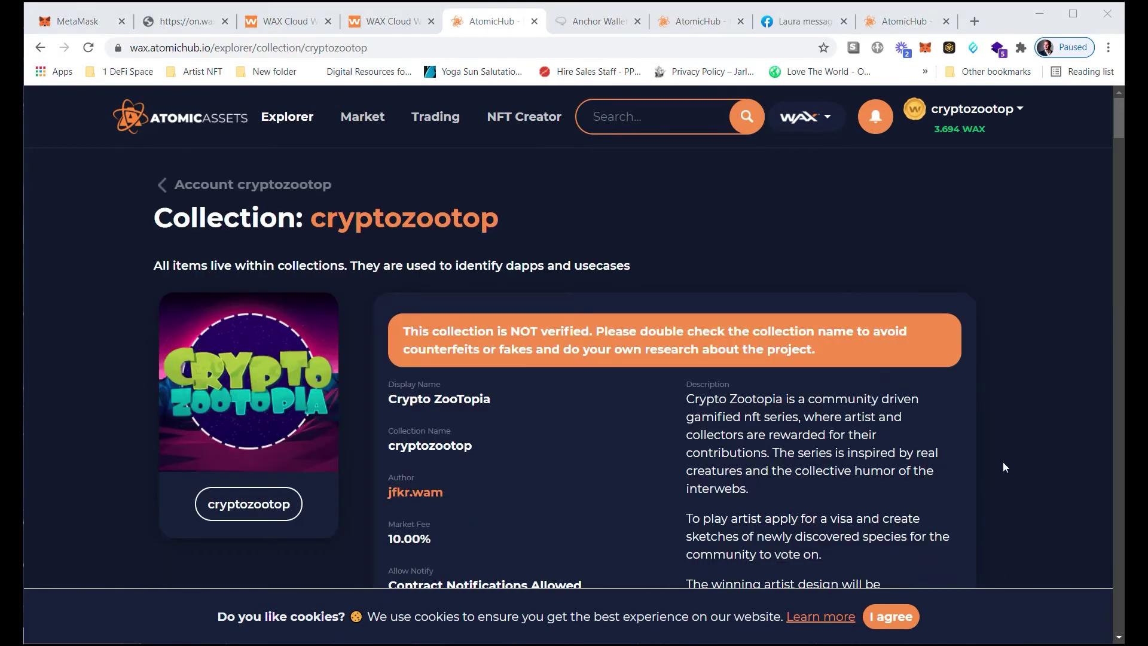
Look over the cryptozootop collection's description, authorized accounts and assets.
scroll(522, 407, down, 7)
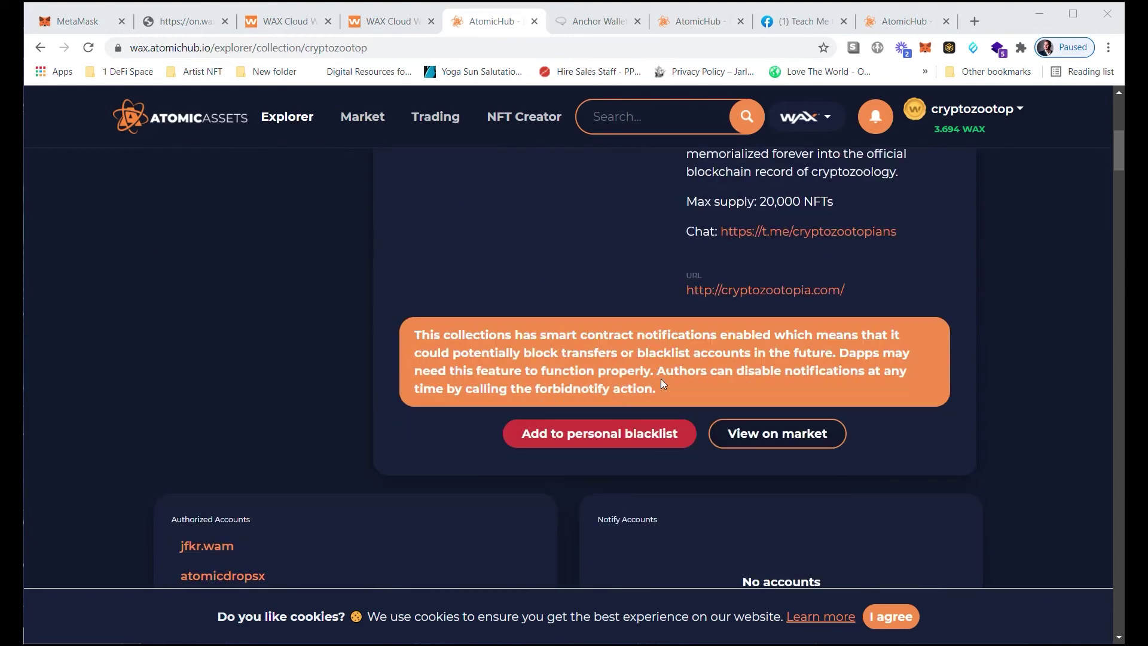
scroll(615, 353, up, 5)
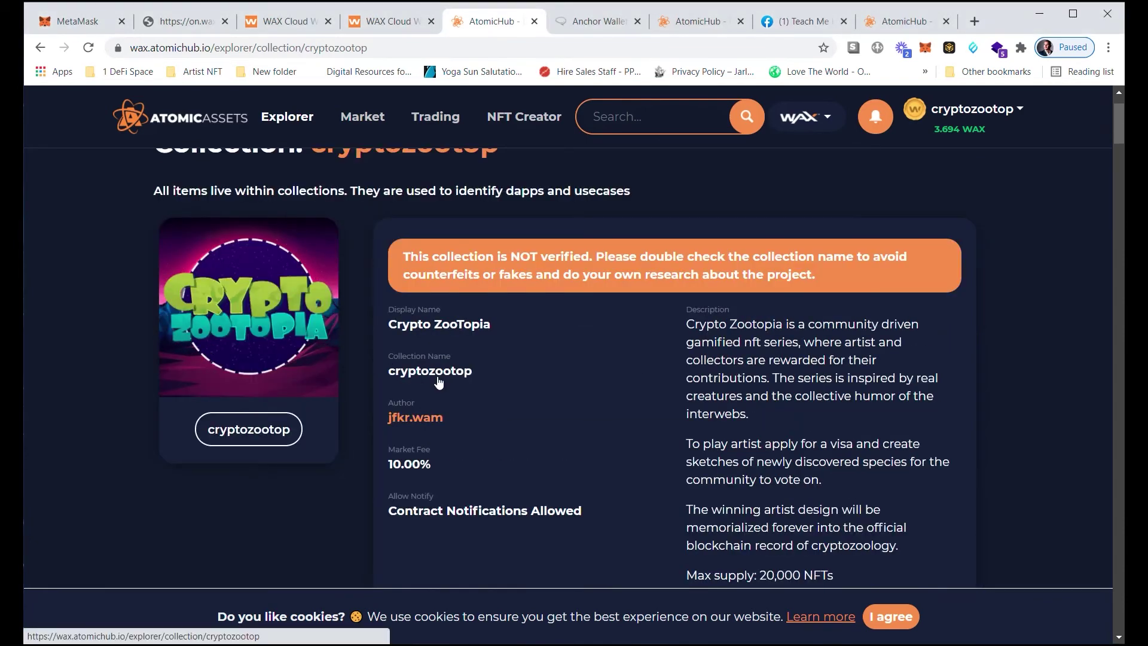
scroll(444, 374, down, 10)
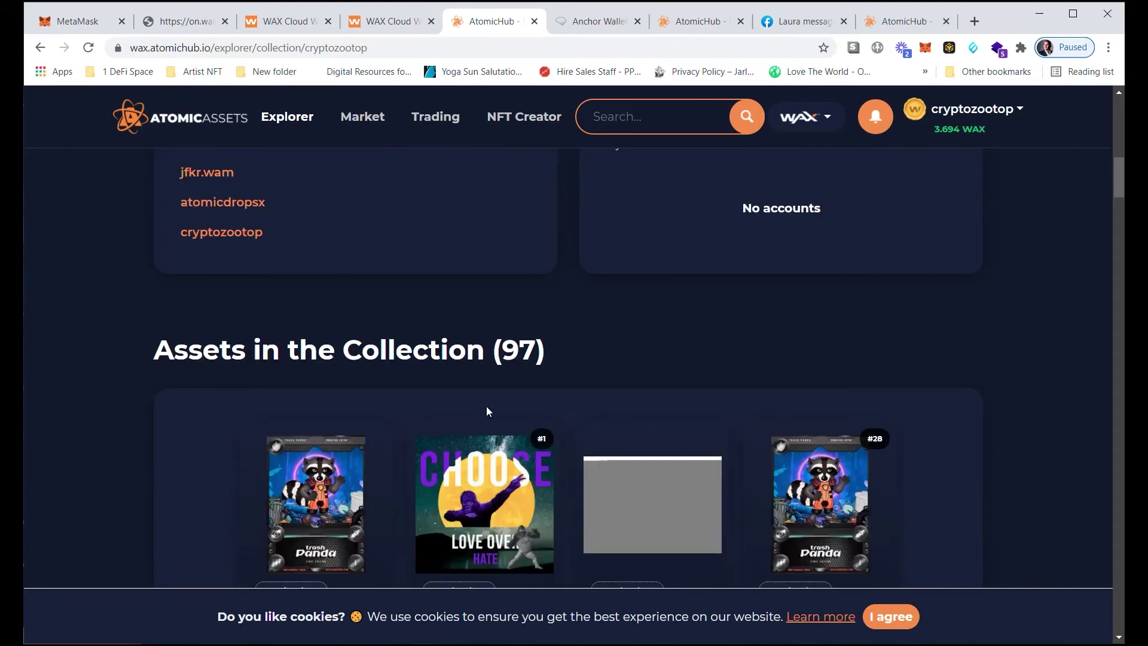
scroll(444, 408, down, 4)
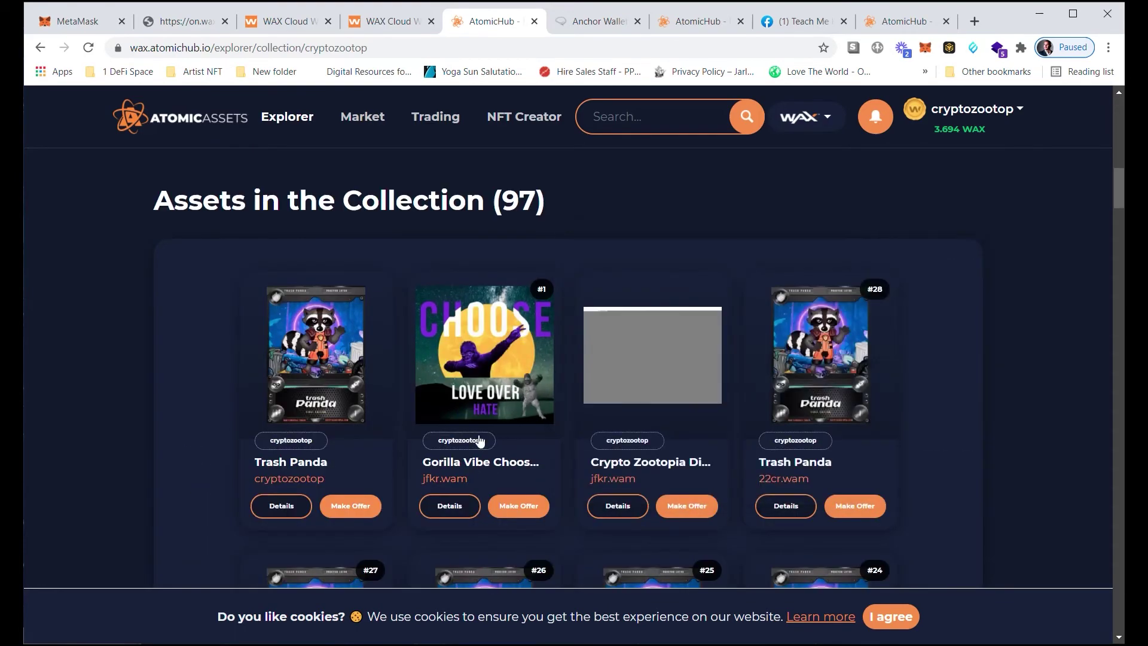
Open the Gorilla Vibe Choose Love Over asset, view its video, pause it, and check the asset's immutable attributes.
click(478, 362)
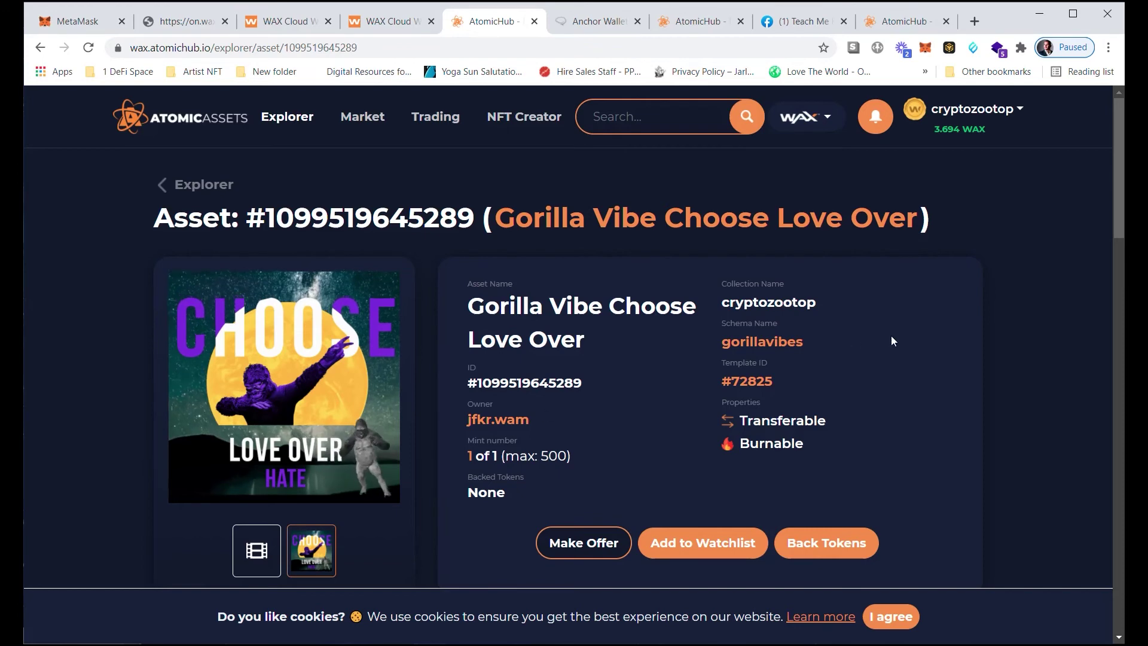
scroll(442, 340, down, 1)
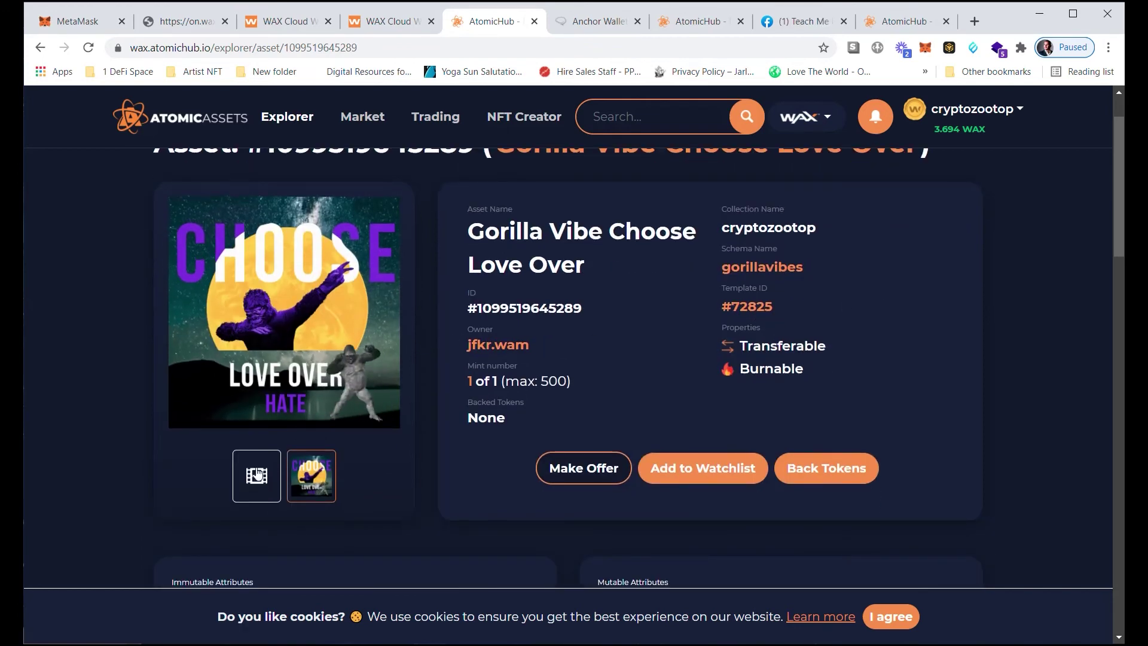
click(254, 478)
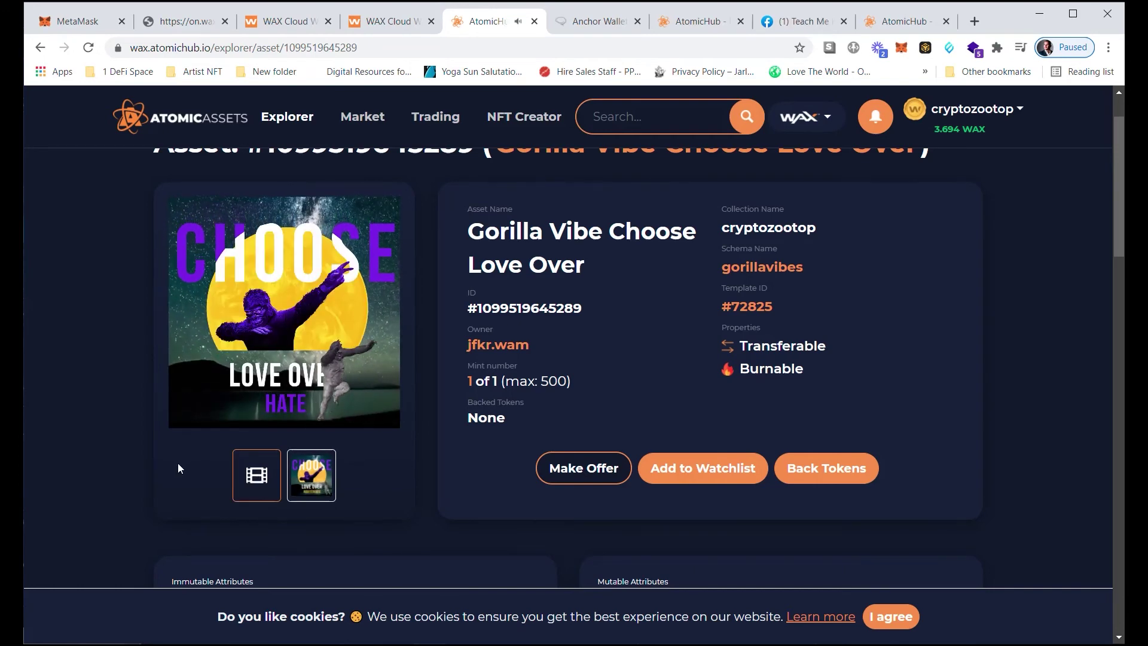
mouse_move(201, 423)
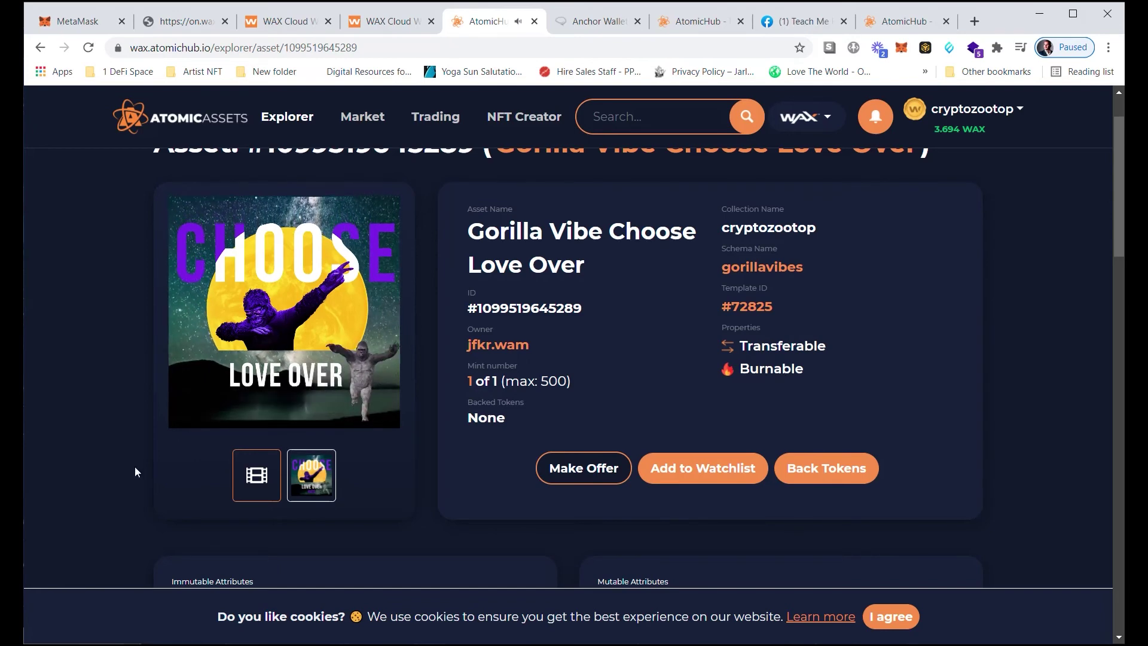
click(185, 393)
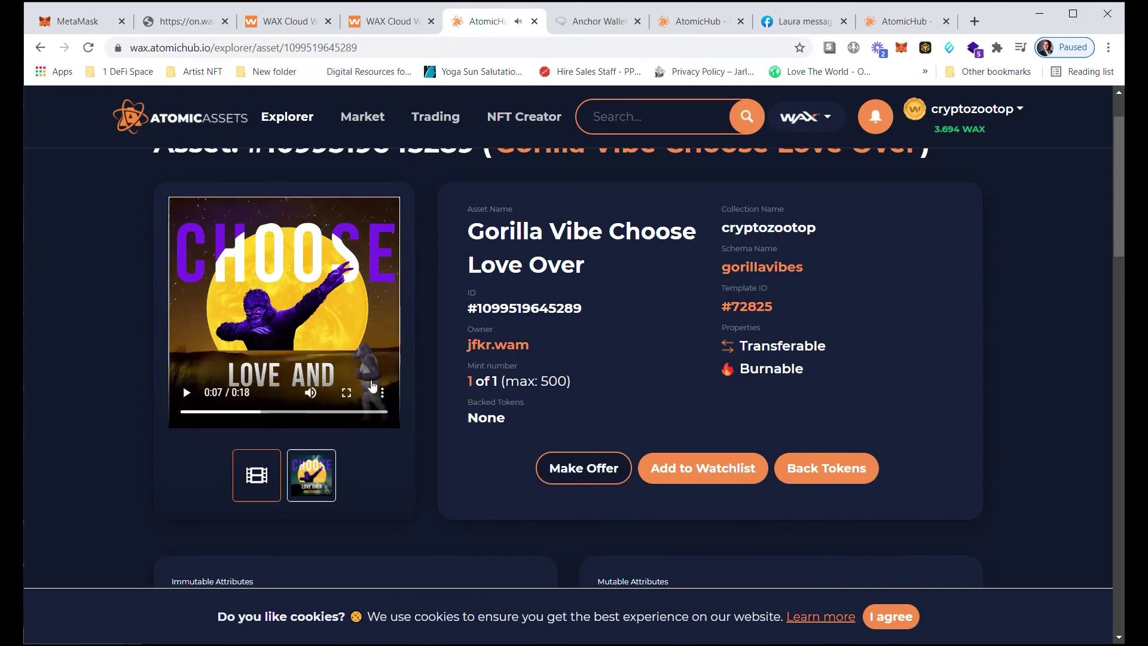
scroll(316, 307, down, 6)
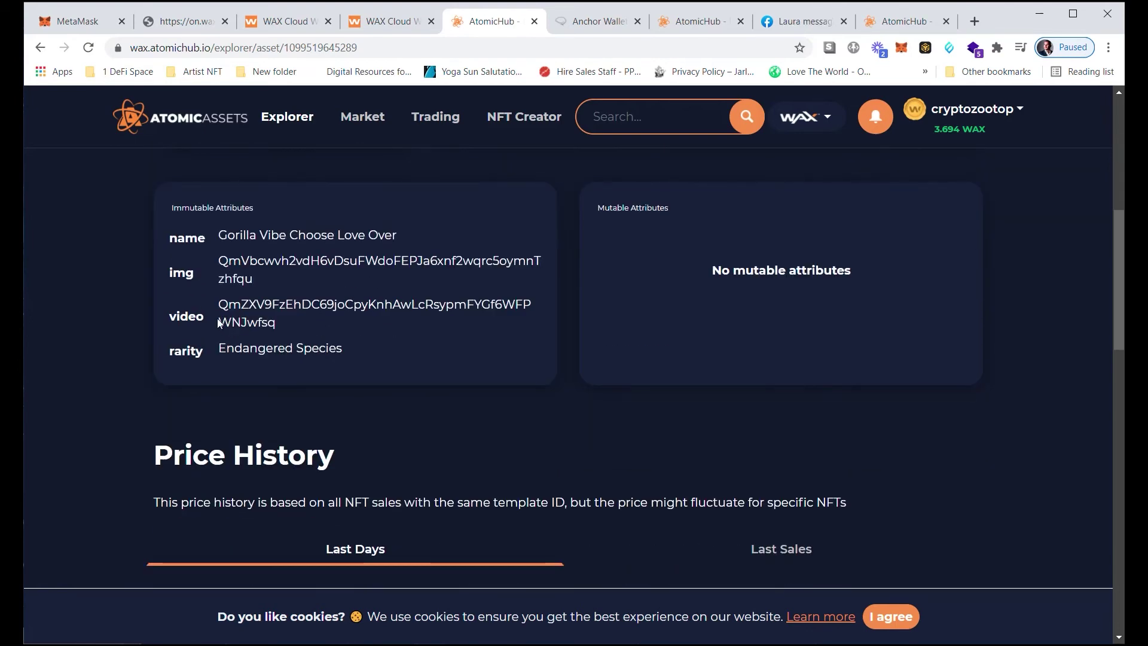
Select the Gorilla Vibe asset's video IPFS hash, and open the Pinata pin manager in a new browser tab.
drag(219, 307, 317, 322)
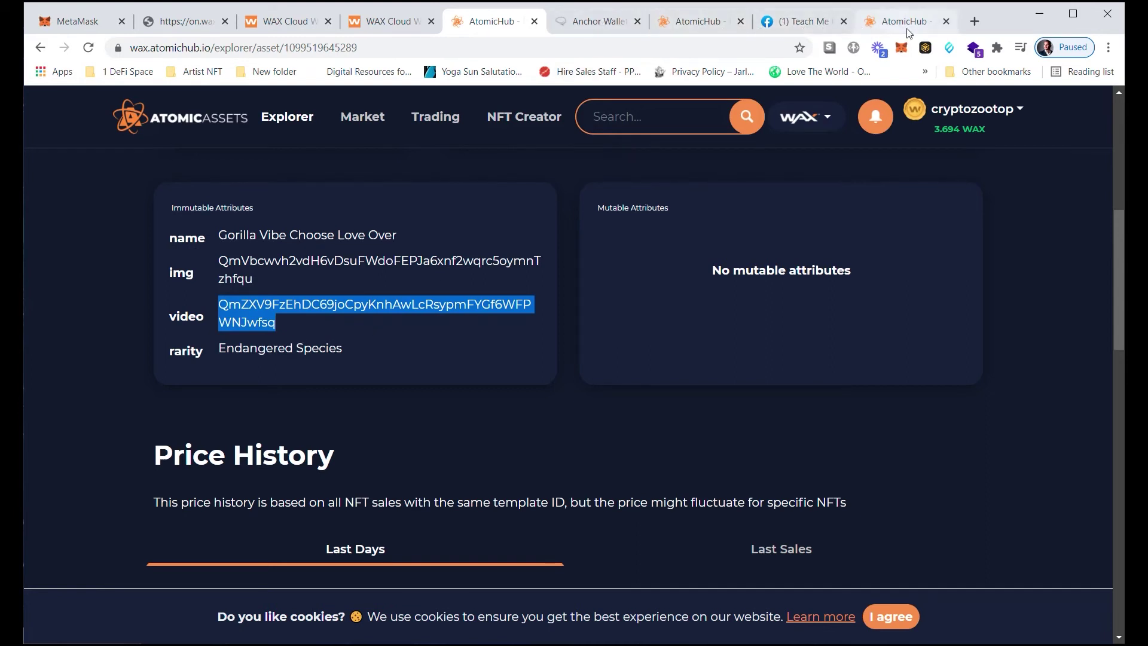
click(973, 22)
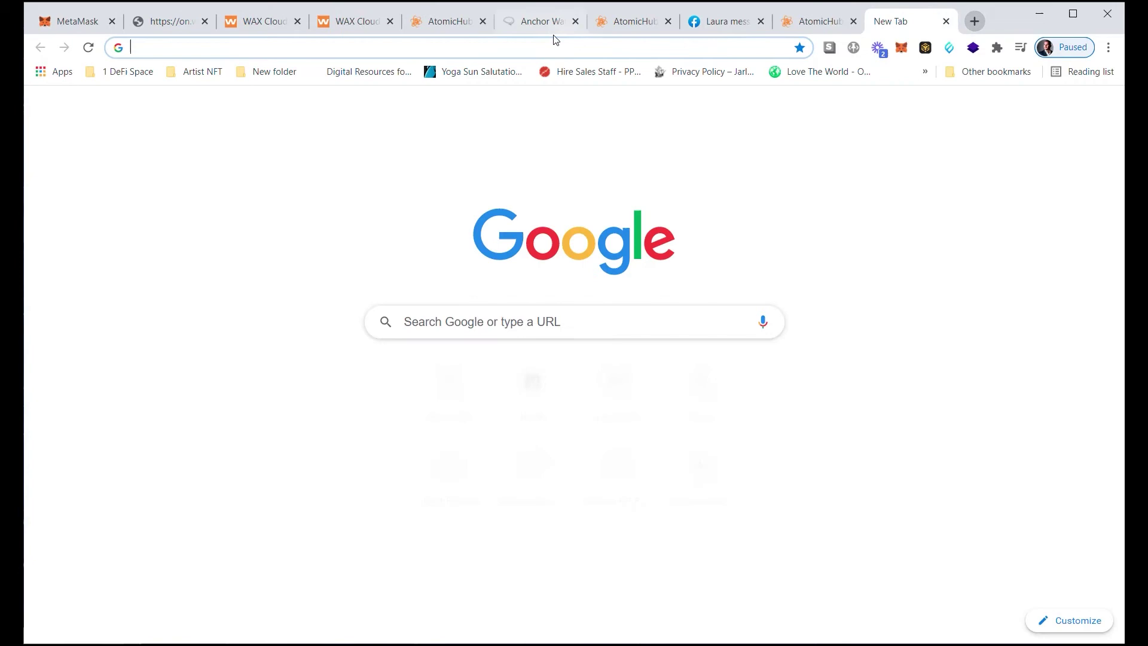
click(518, 56)
text(pin)
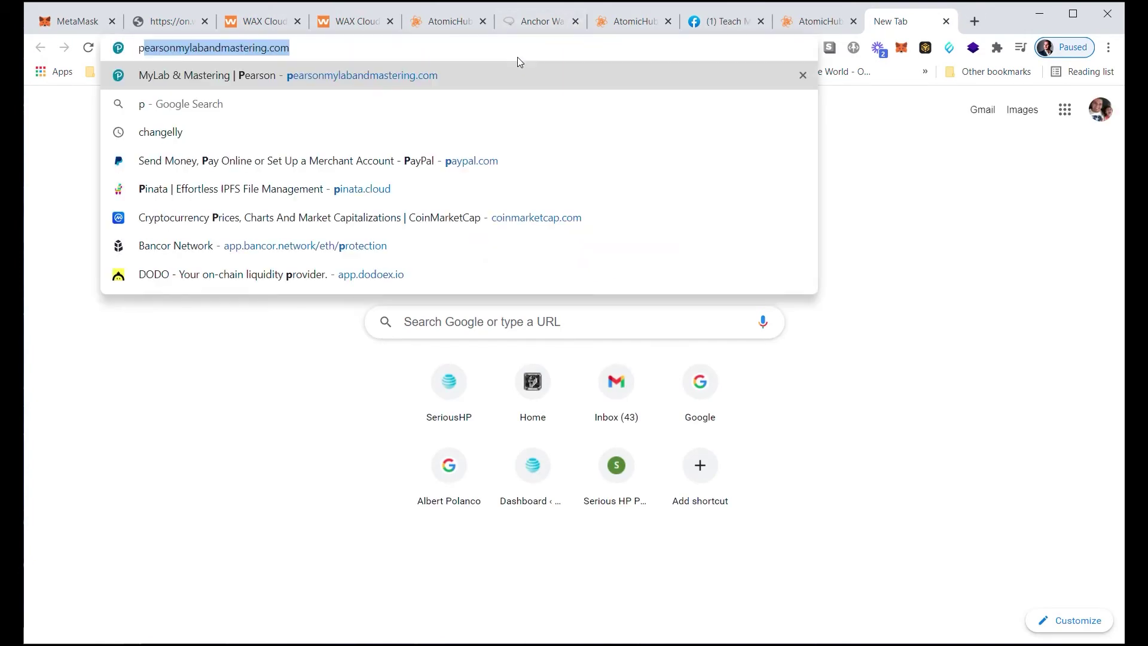
text(a)
key(Return)
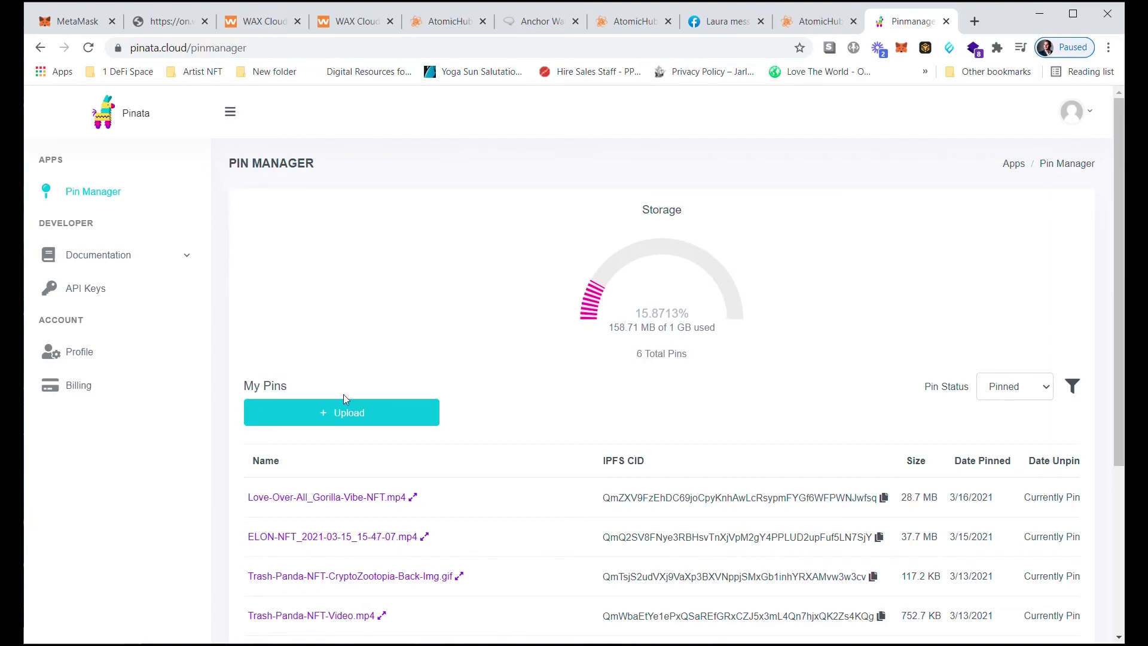
Upload the file Askin-for-a-Baskin-Close-Up.jpg to Pinata without a custom pin name.
click(346, 413)
click(279, 468)
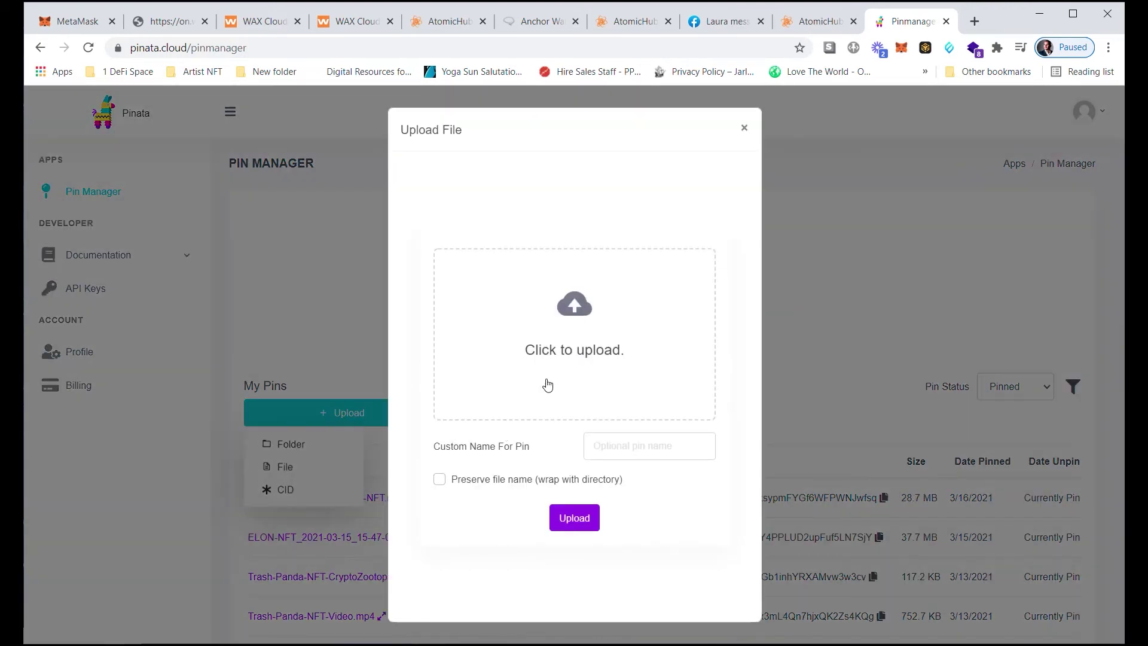
click(571, 341)
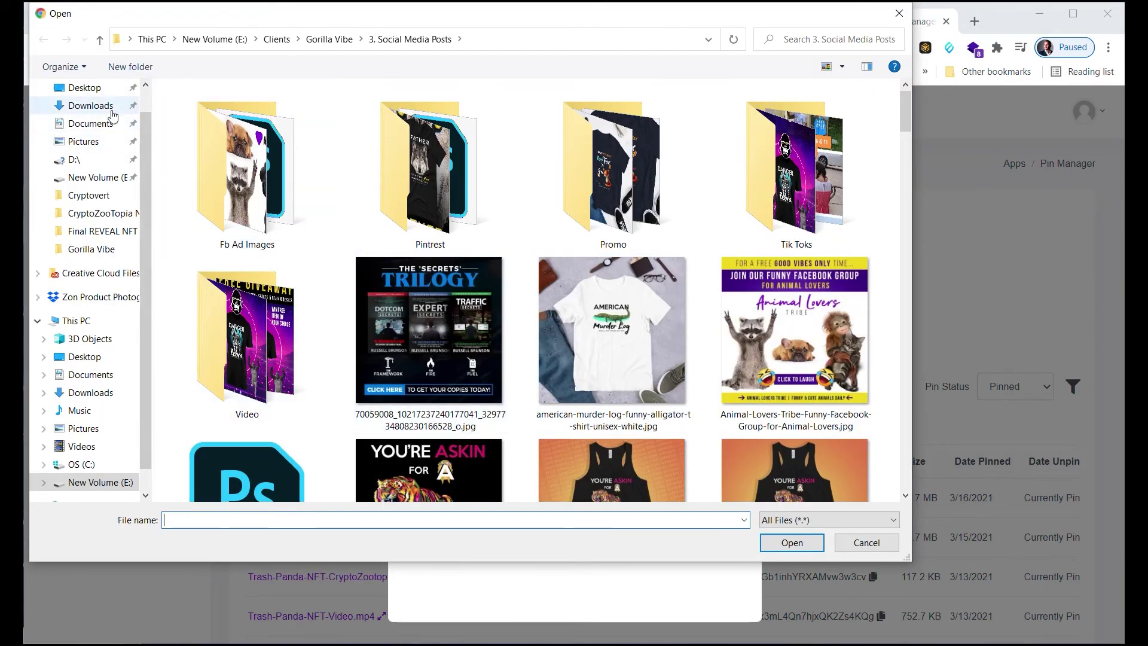
scroll(140, 158, up, 1)
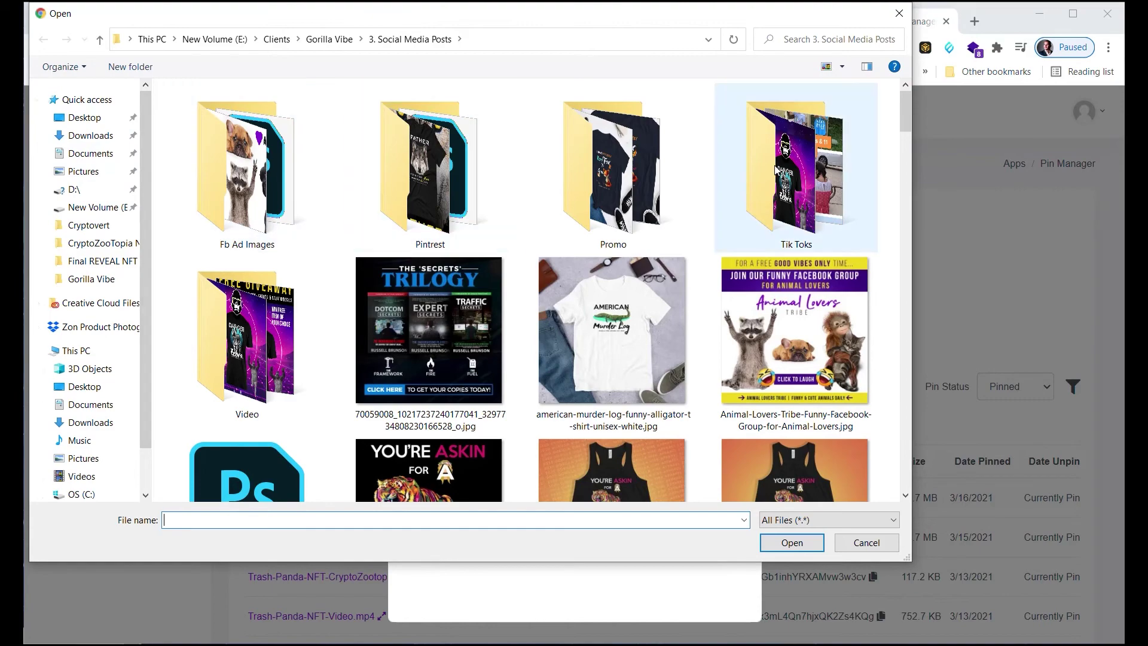
scroll(684, 321, down, 5)
scroll(444, 333, up, 2)
click(443, 332)
click(793, 542)
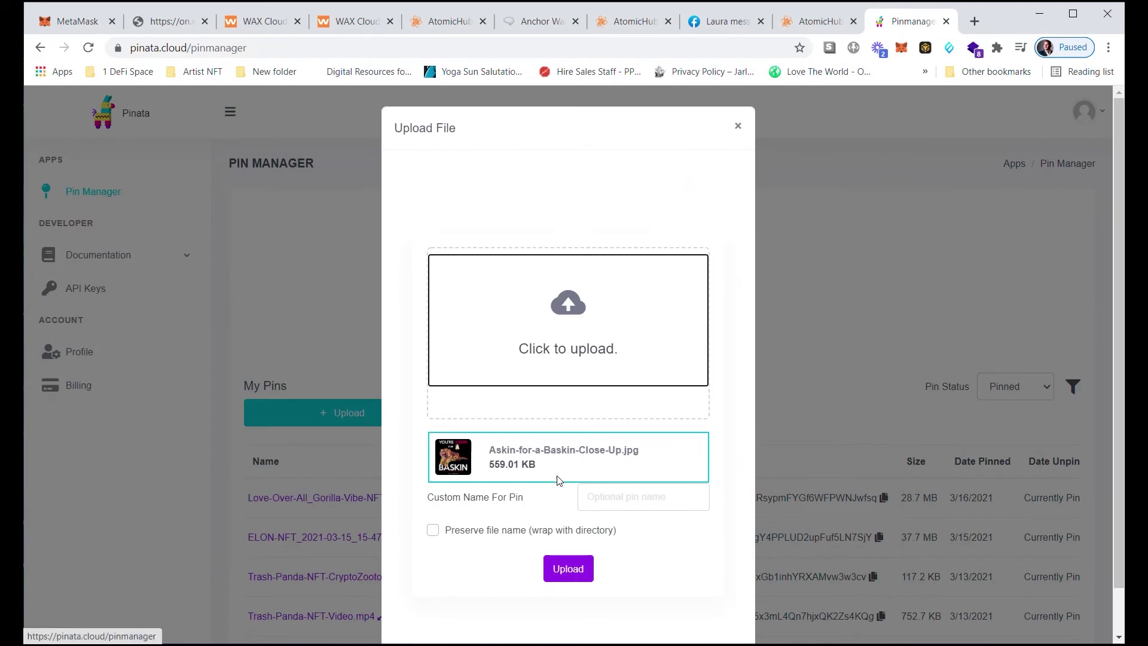
click(565, 569)
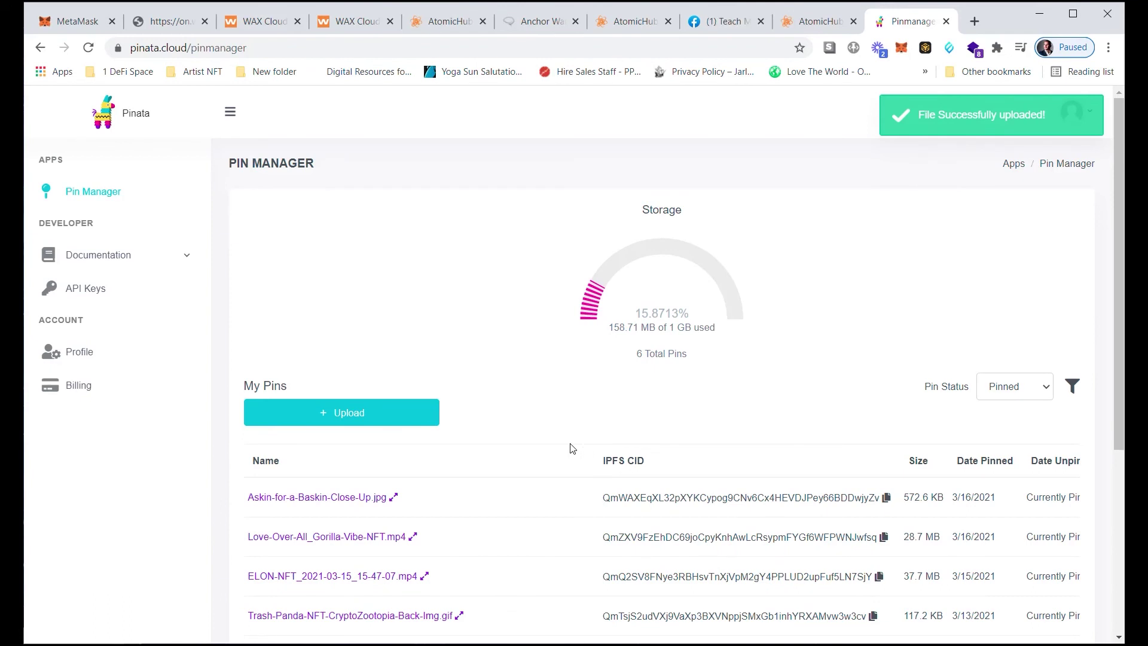
Copy the IPFS CID of the Askin-for-a-Baskin-Close-Up.jpg pin.
scroll(591, 440, down, 1)
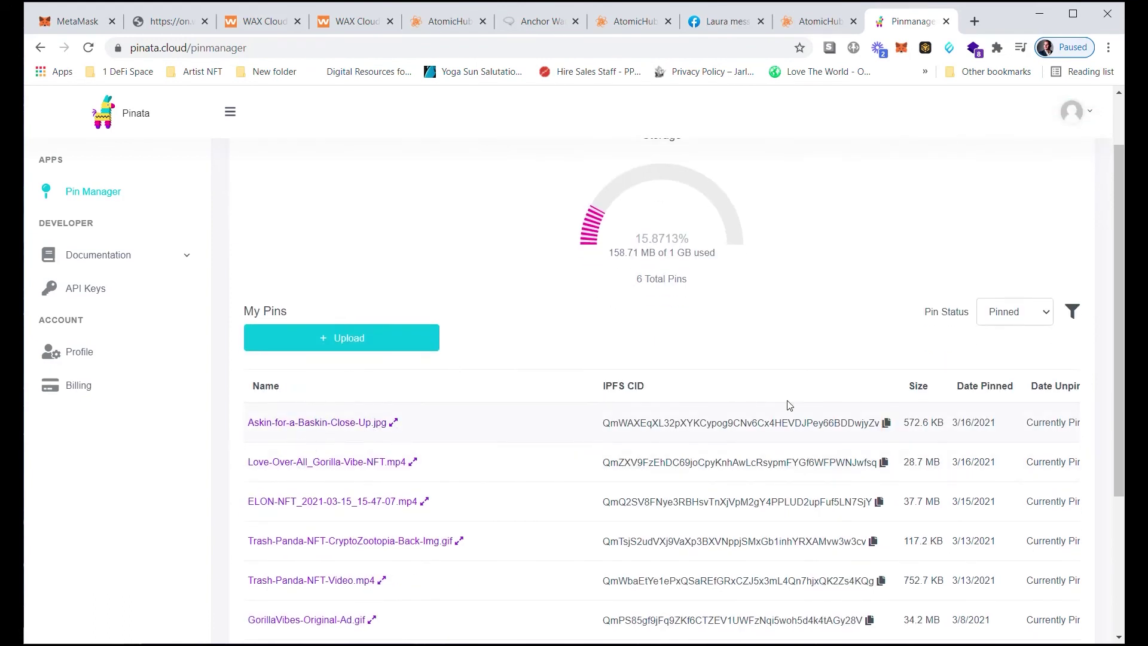
click(864, 422)
click(885, 424)
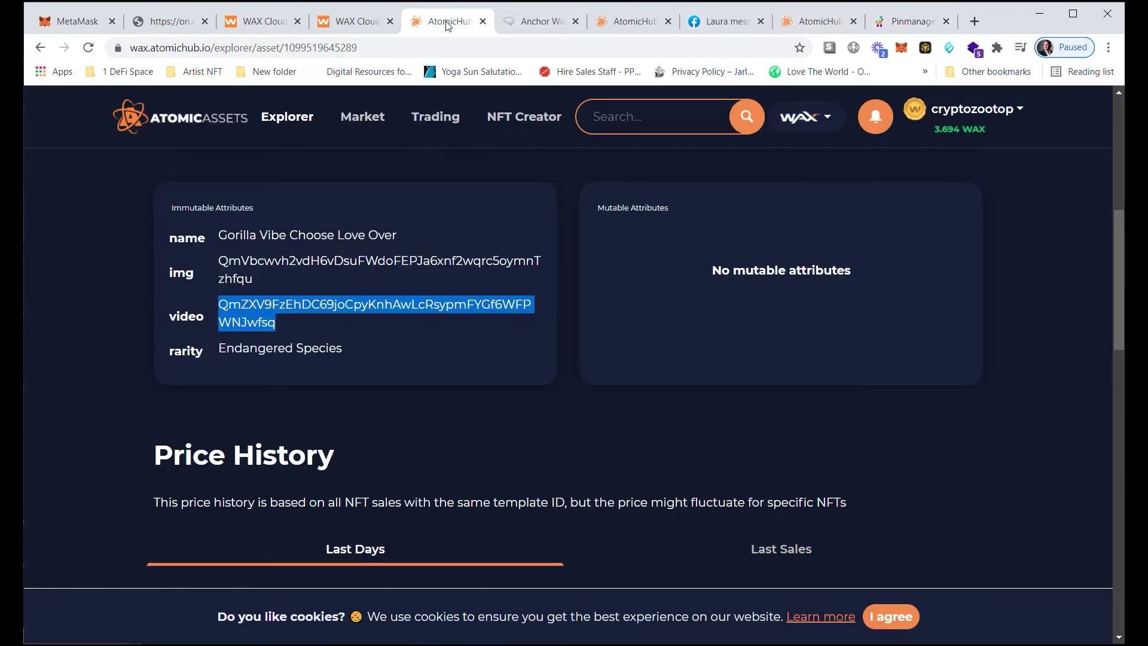
Switch back to AtomicHub and open the cryptozootop collection in the NFT Creator.
click(450, 22)
click(358, 21)
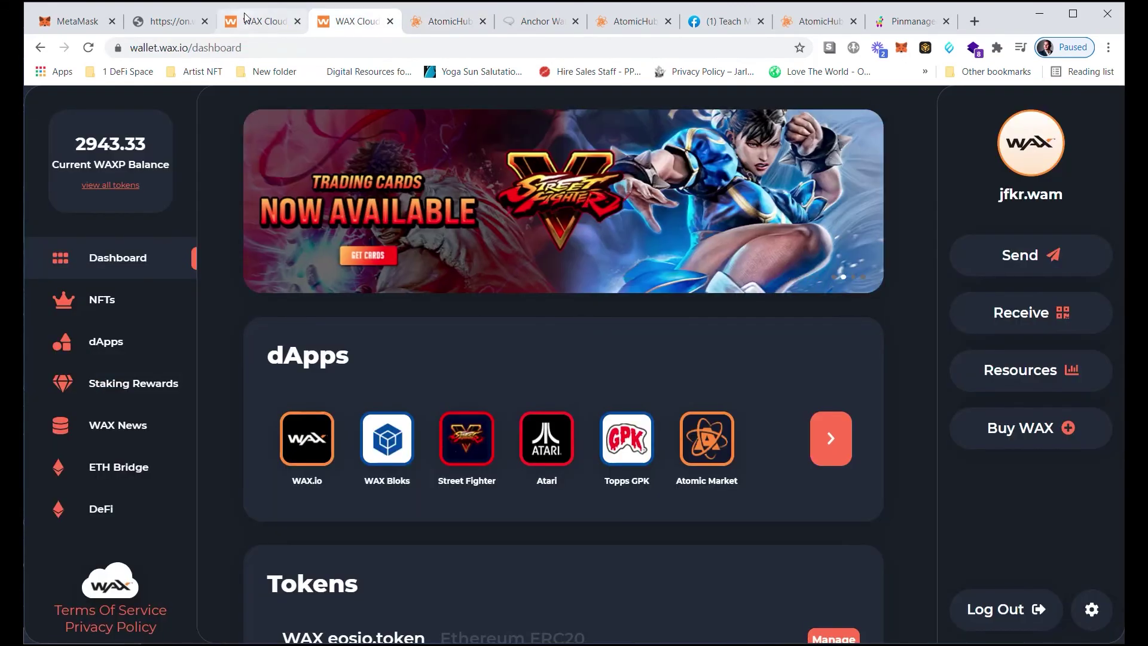
click(450, 22)
scroll(383, 249, up, 1)
click(524, 118)
scroll(425, 349, down, 2)
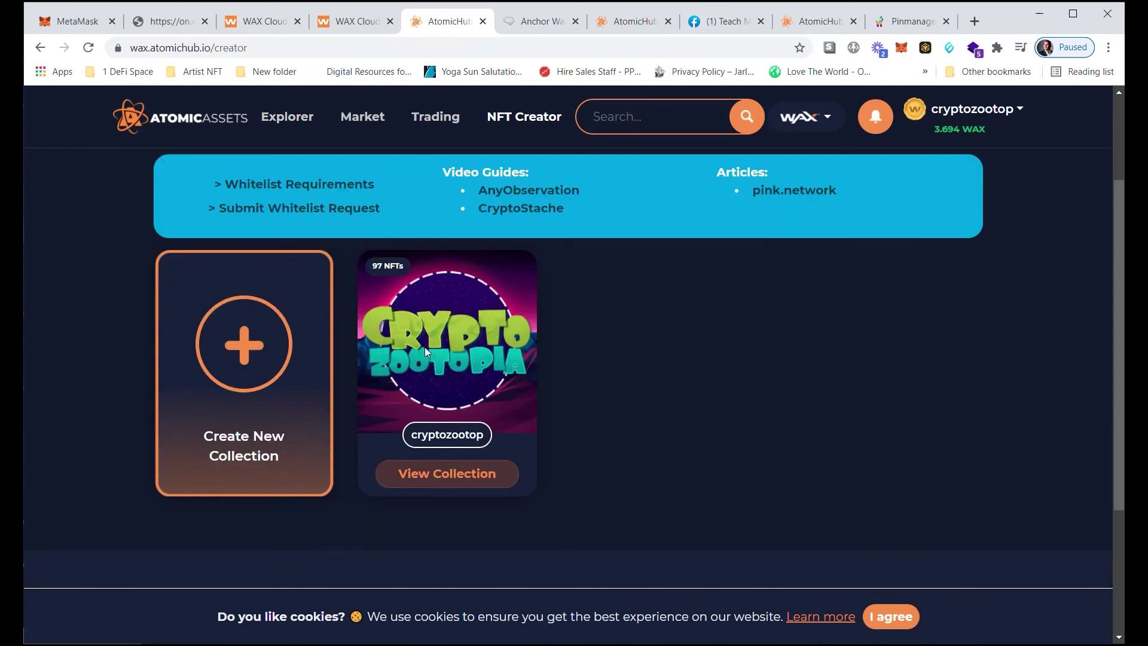
click(421, 460)
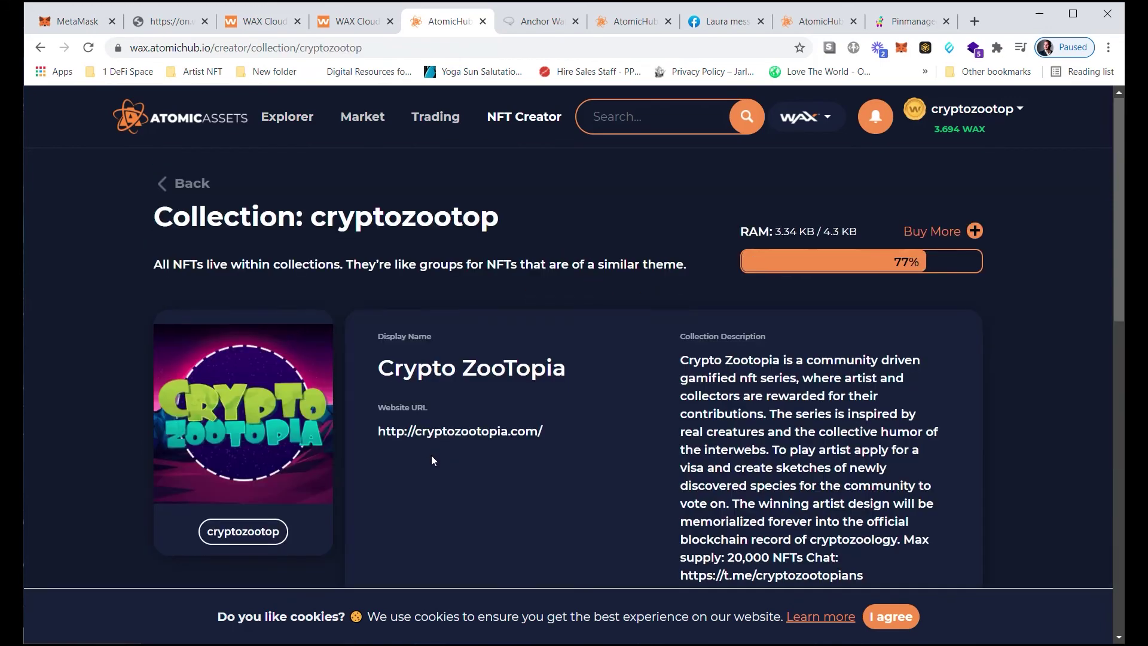
Open the collection's gorillavibes schema and start minting a new asset from it.
scroll(432, 454, down, 10)
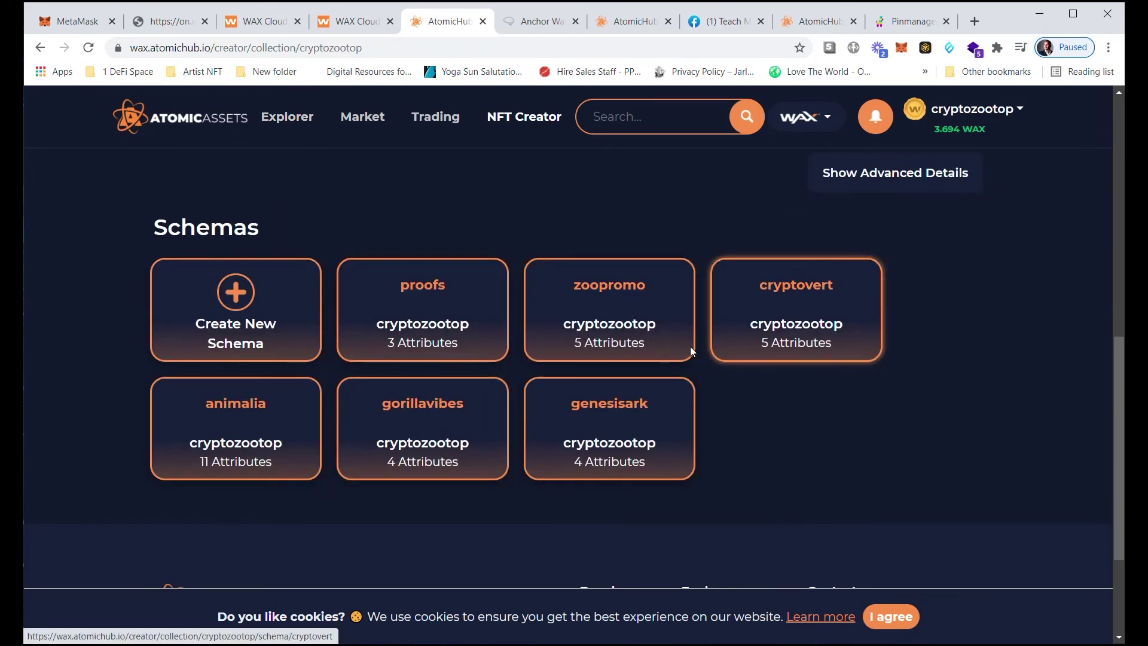
click(402, 431)
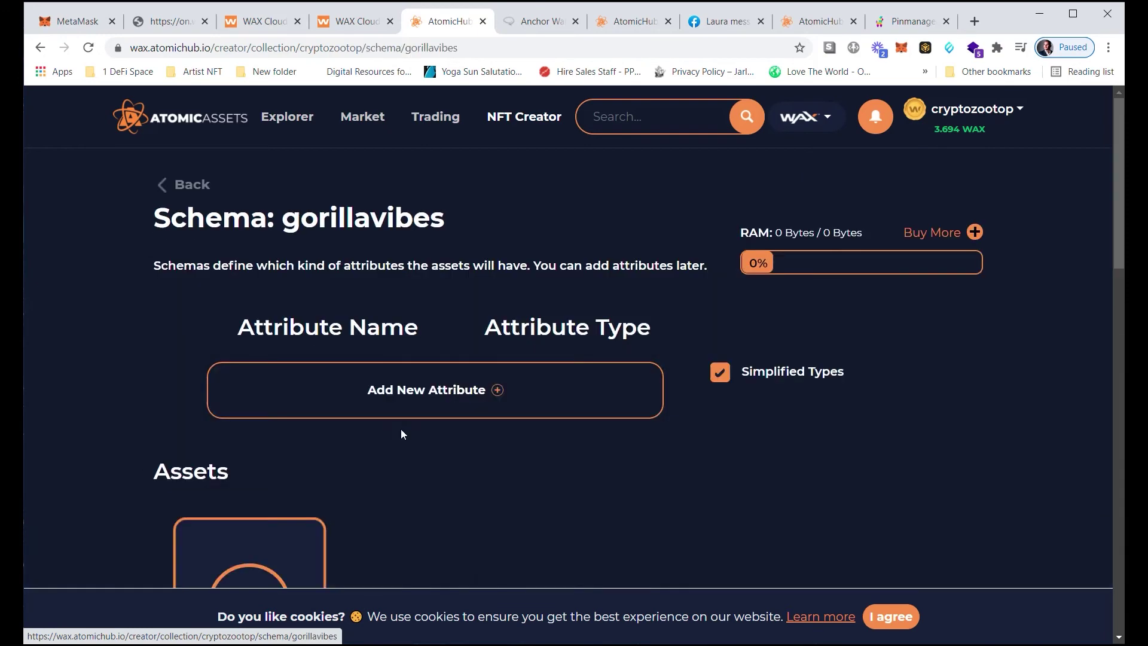
scroll(441, 401, down, 5)
scroll(442, 407, up, 3)
scroll(464, 413, down, 6)
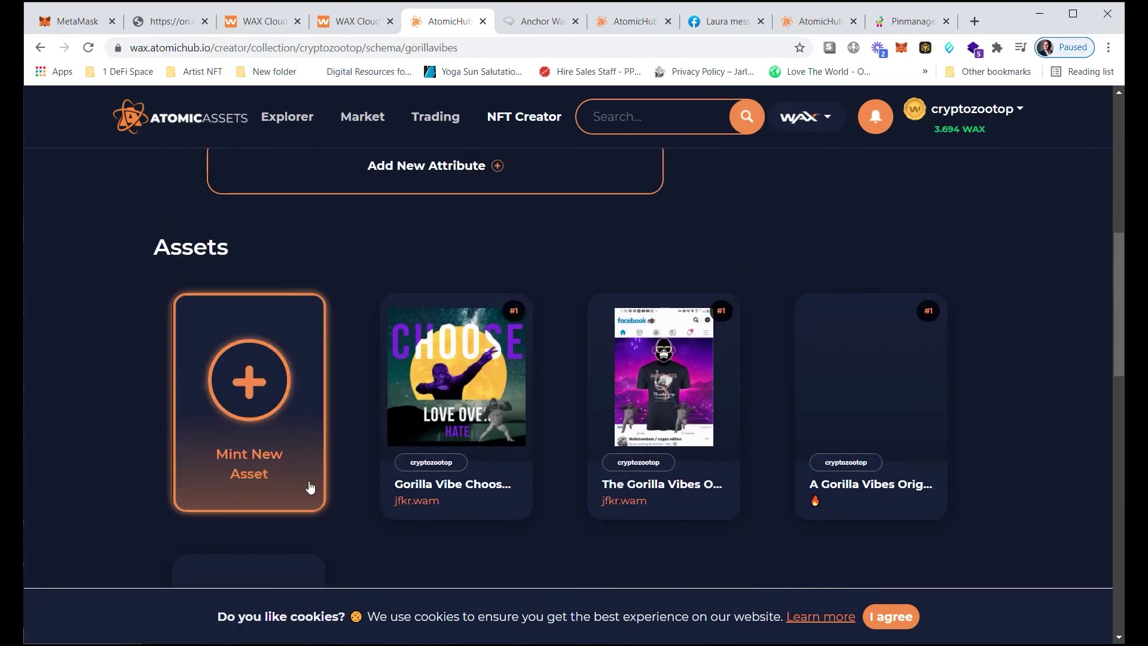
click(301, 425)
scroll(419, 389, down, 5)
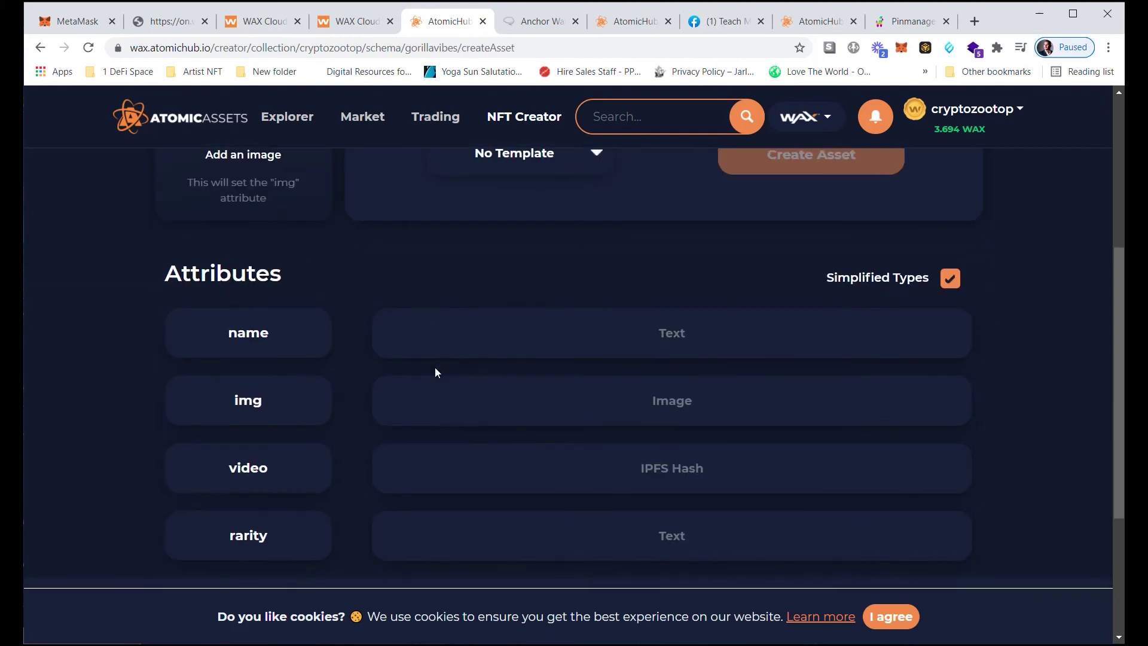
Paste the copied IPFS CID as the new asset's video attribute and look over the rest of the mint form.
scroll(371, 359, down, 2)
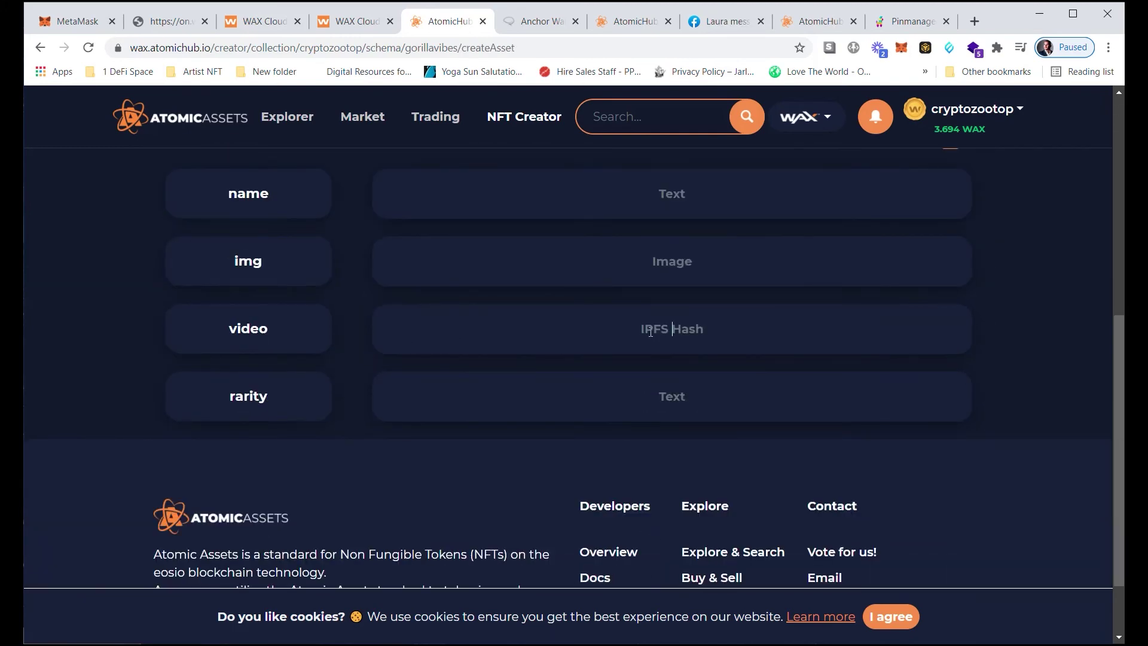
right_click(650, 331)
click(698, 446)
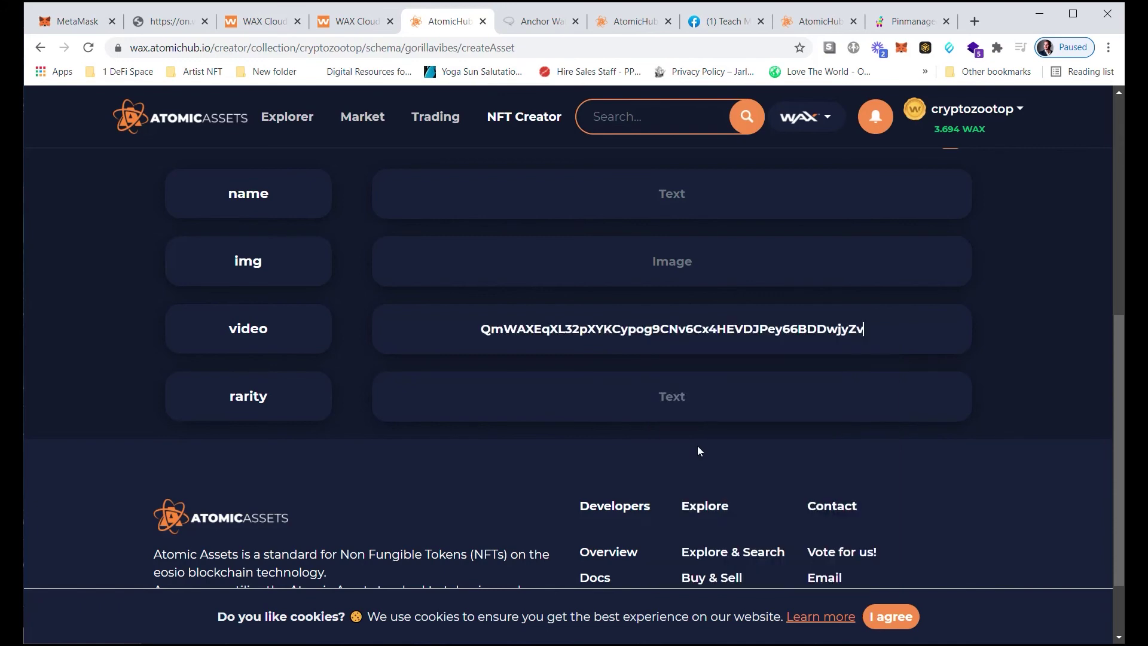
scroll(510, 351, up, 2)
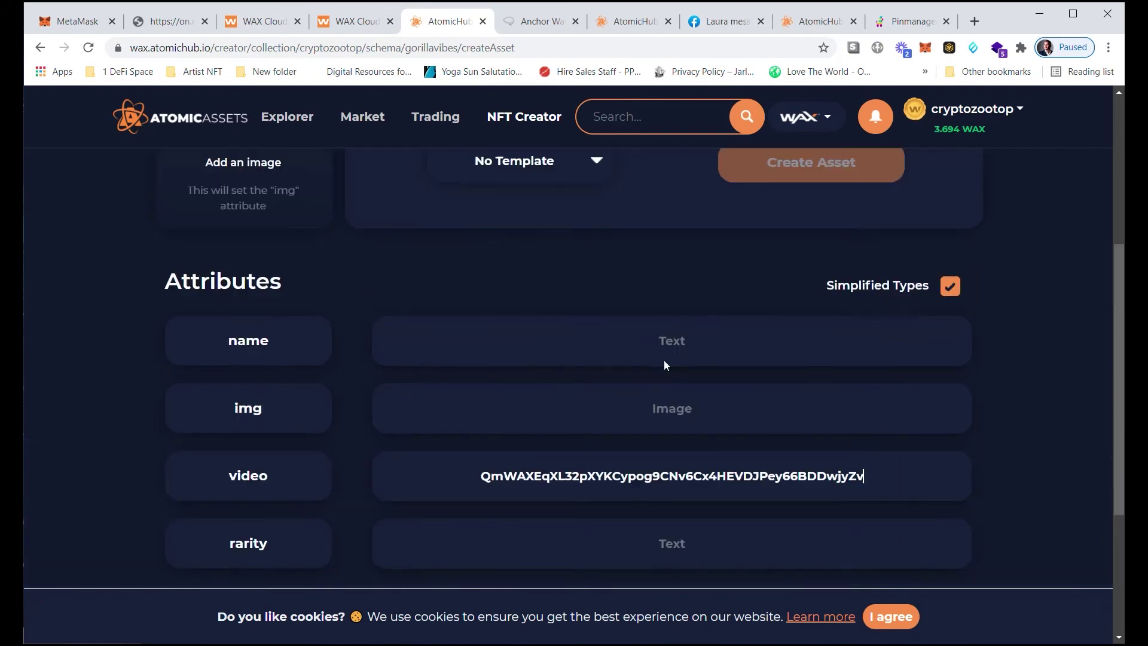
scroll(795, 361, up, 3)
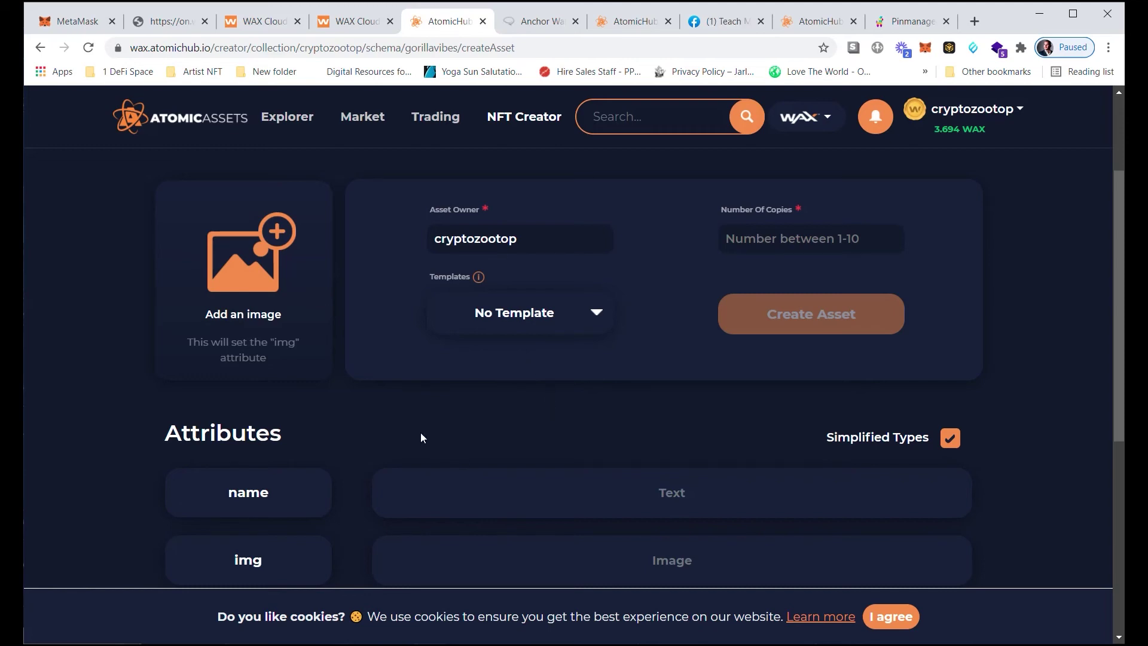
scroll(421, 430, down, 3)
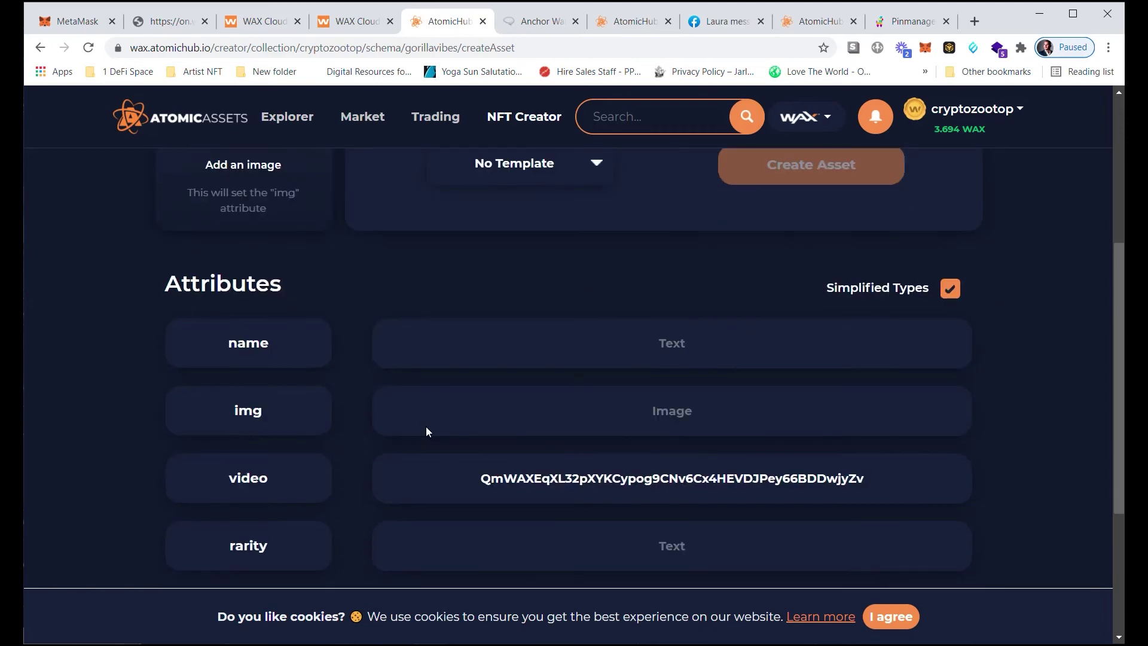
scroll(432, 422, up, 1)
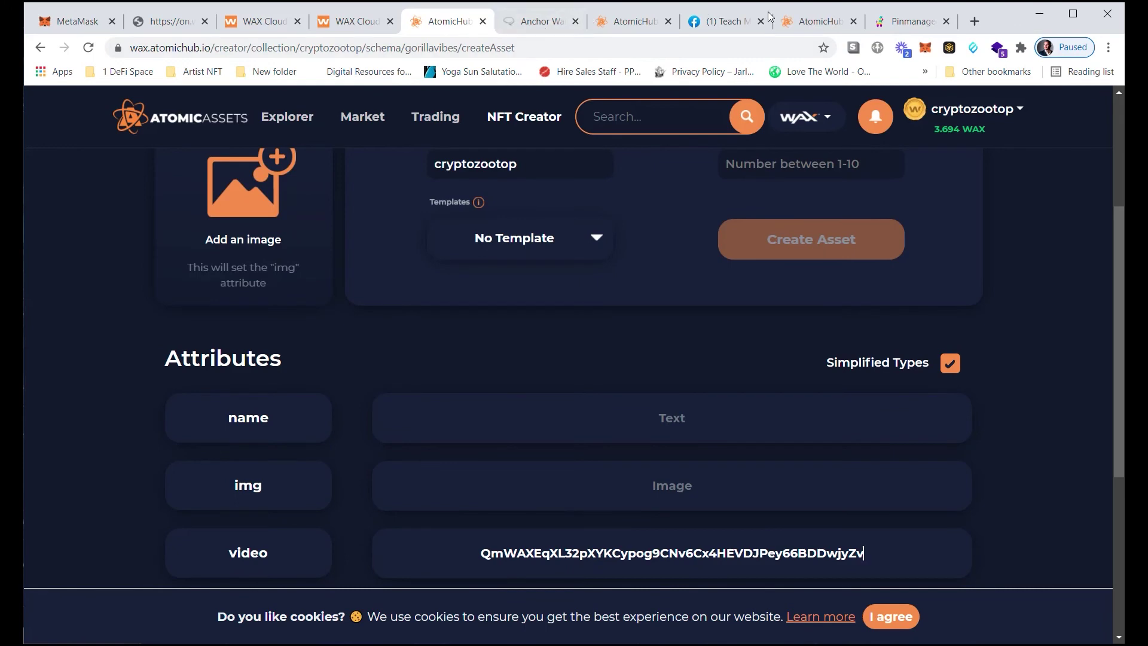
Copy the Askin-for-a-Baskin-Close-Up.jpg CID from Pinata again and return to the AtomicHub mint form.
click(913, 22)
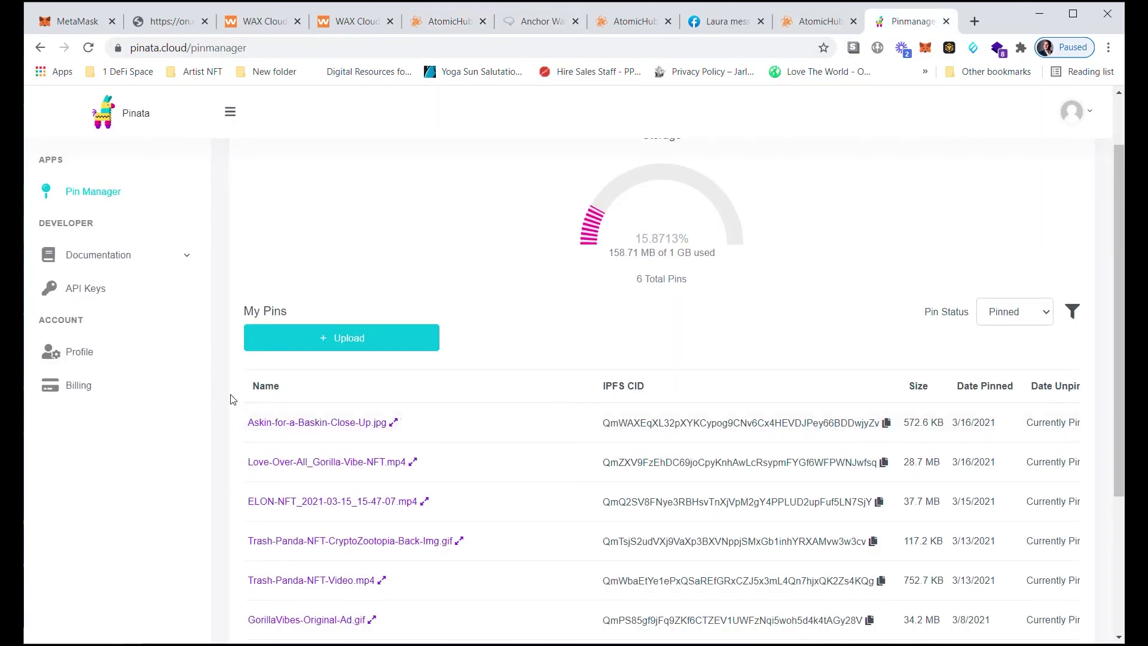
click(886, 423)
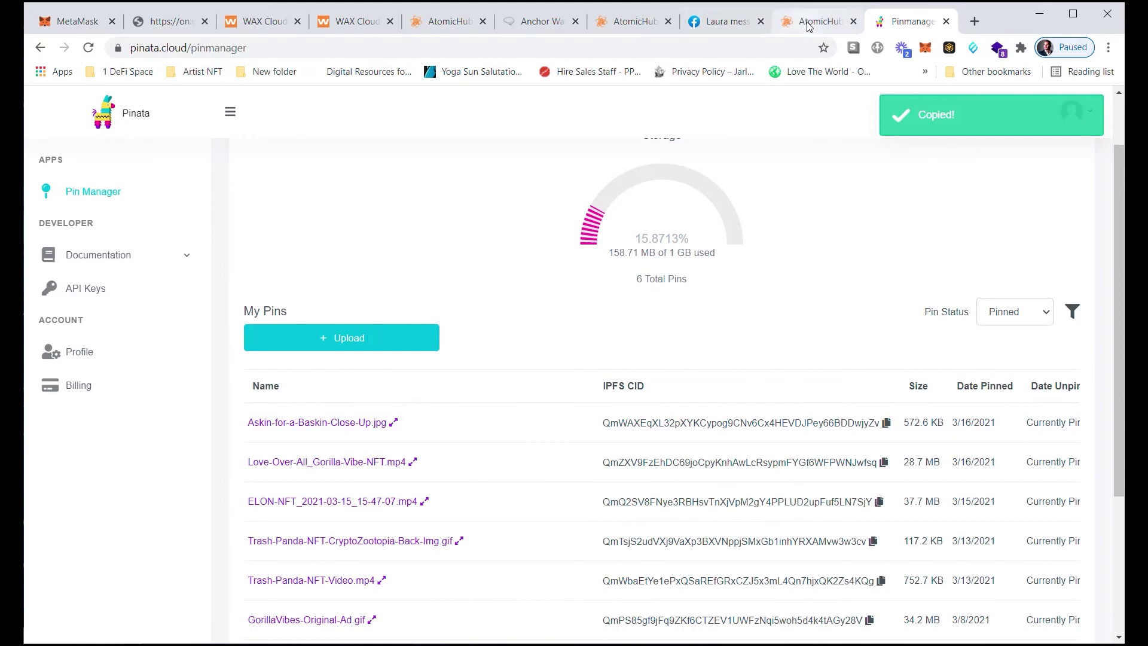
key(alt+Tab)
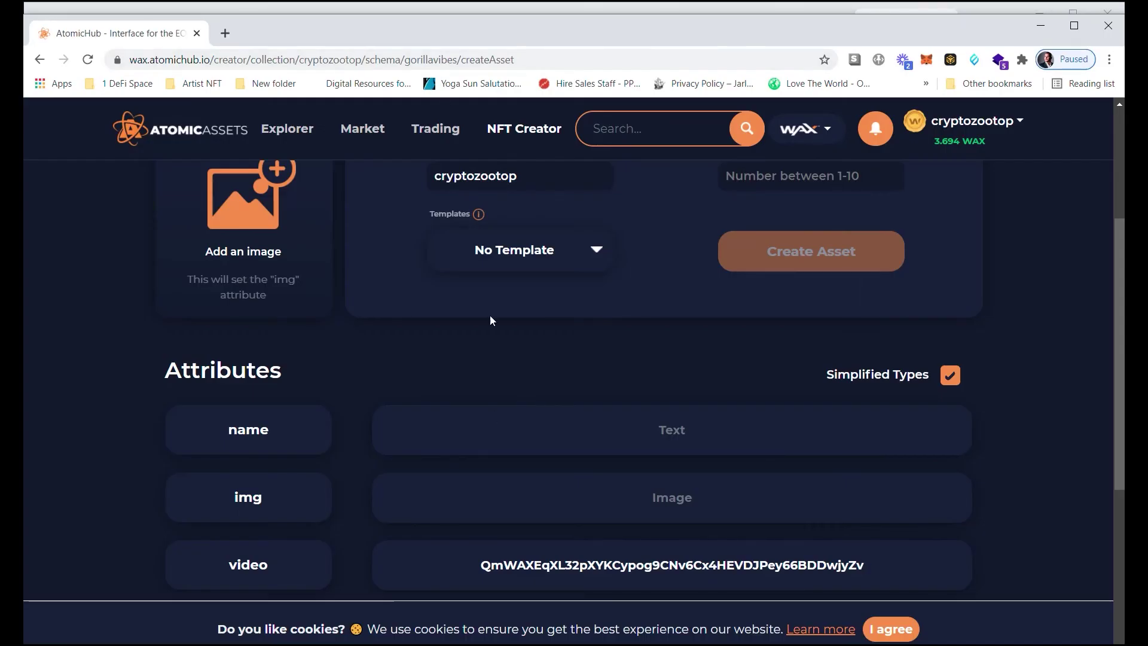
Leave the gorillavibes mint form without creating the asset, and look over the schema's assets, templates and attributes.
scroll(349, 383, down, 1)
scroll(359, 380, down, 3)
scroll(504, 295, up, 7)
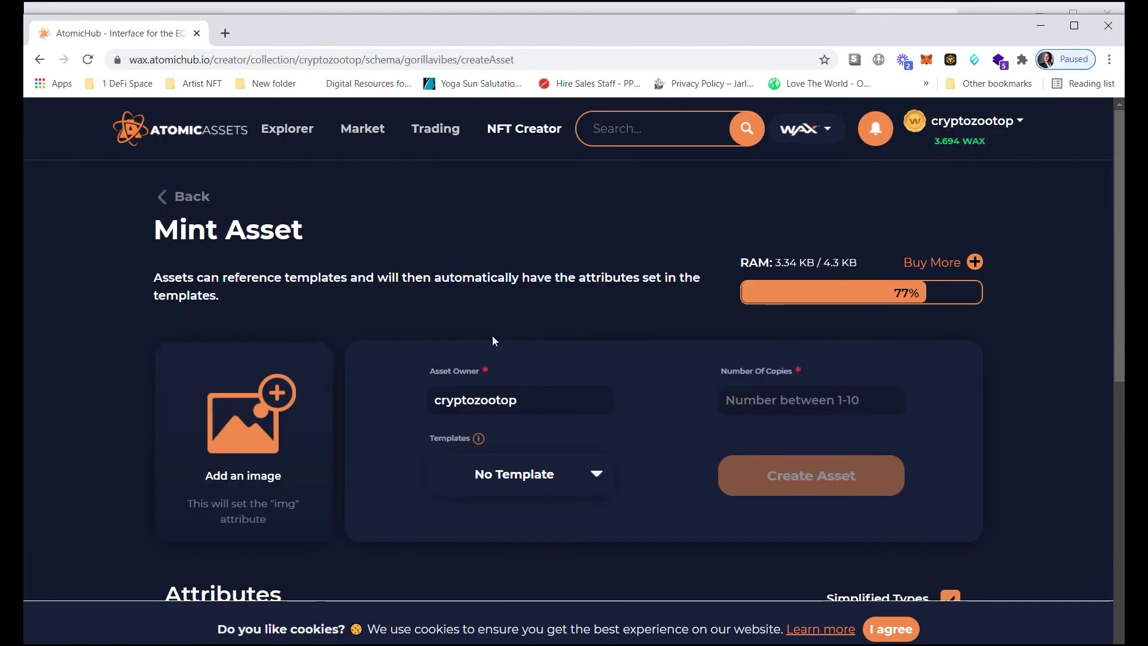
click(184, 196)
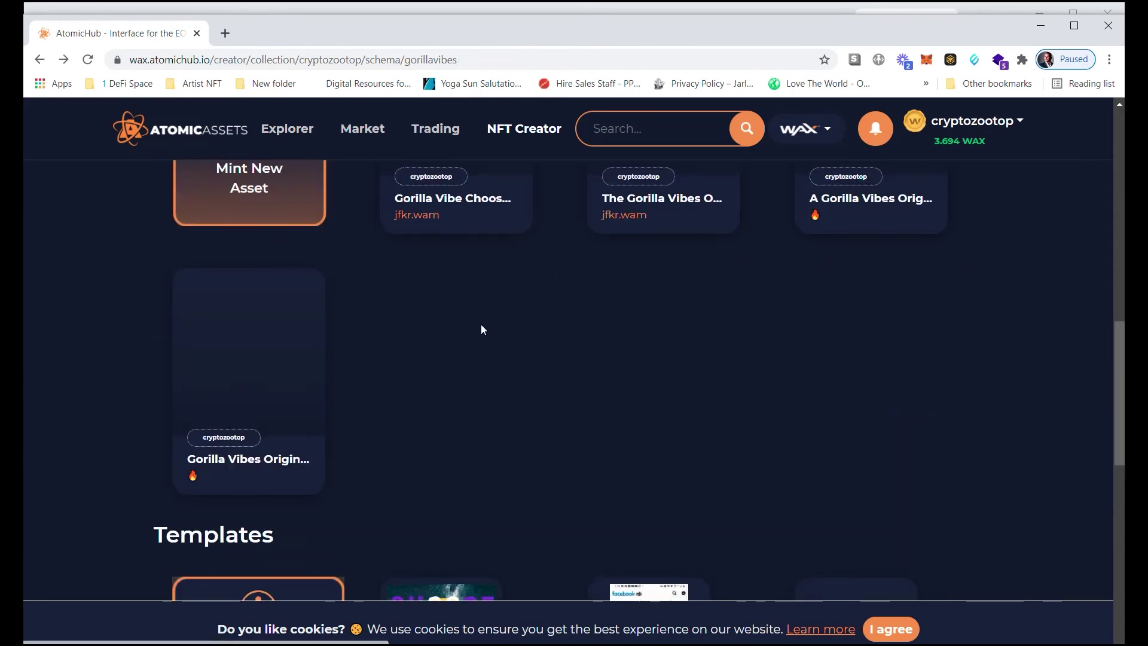
scroll(490, 346, up, 3)
scroll(697, 384, down, 3)
scroll(397, 474, up, 5)
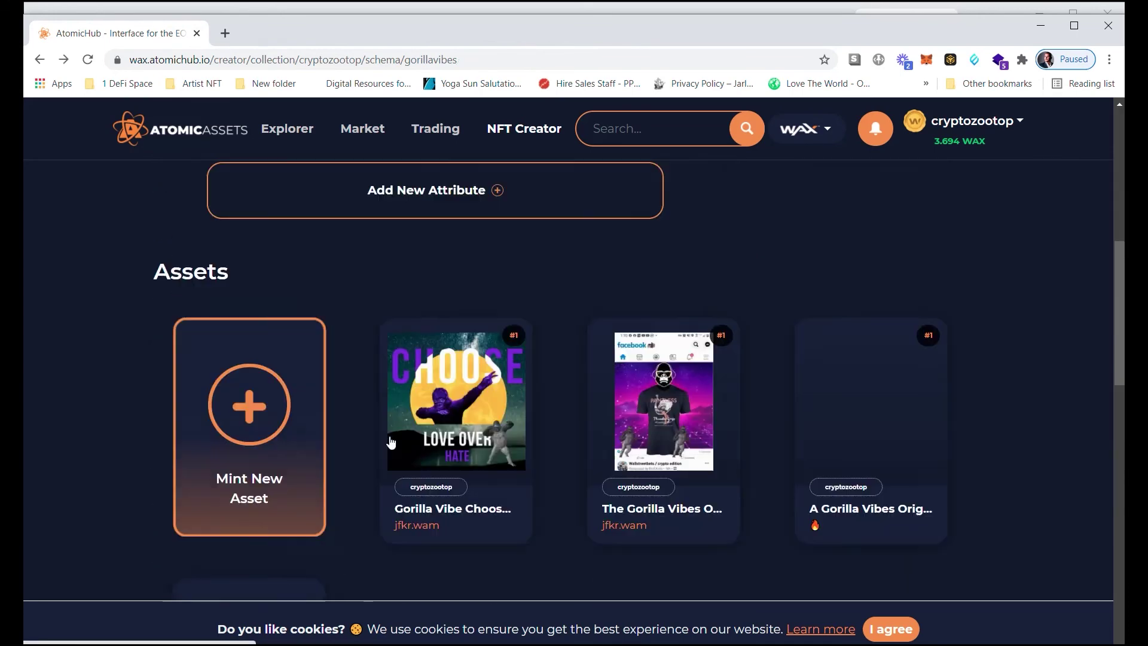
scroll(287, 268, up, 6)
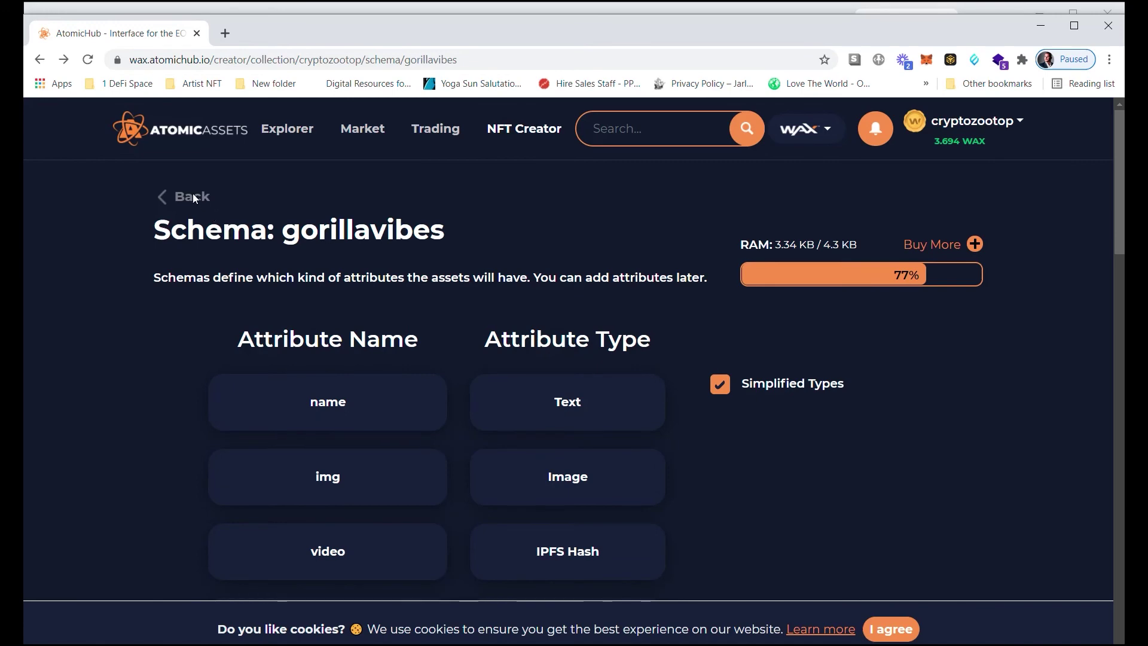
Open the cryptozootop collection's animalia schema, review its attributes, and start minting a new asset from it.
click(177, 195)
scroll(604, 354, down, 5)
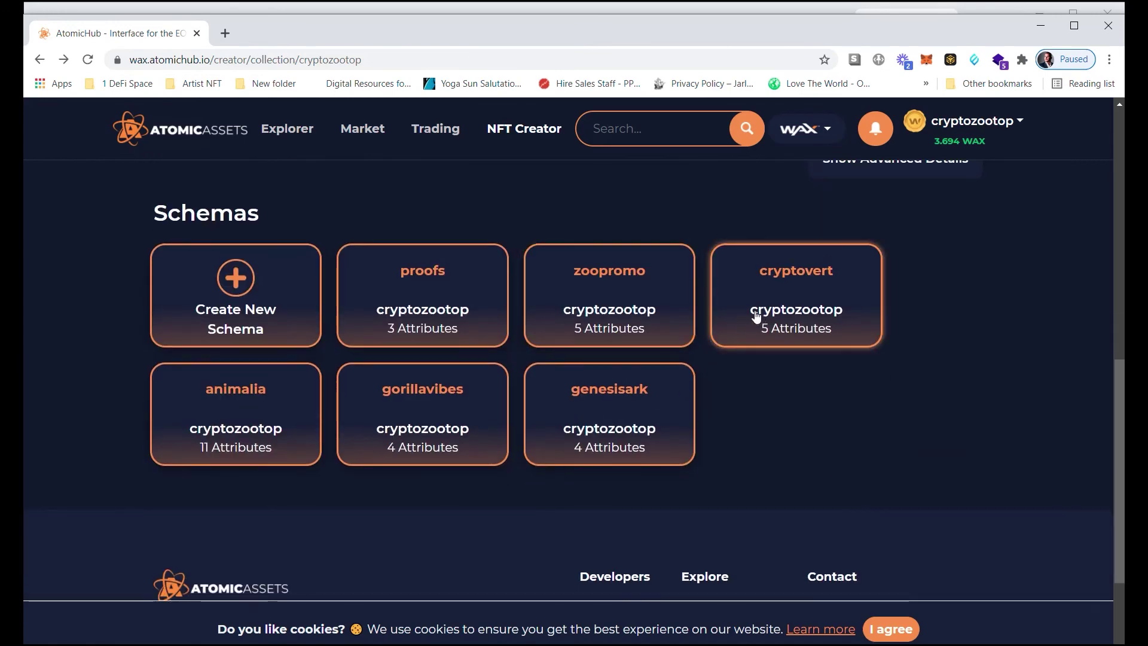
click(249, 427)
scroll(465, 410, down, 7)
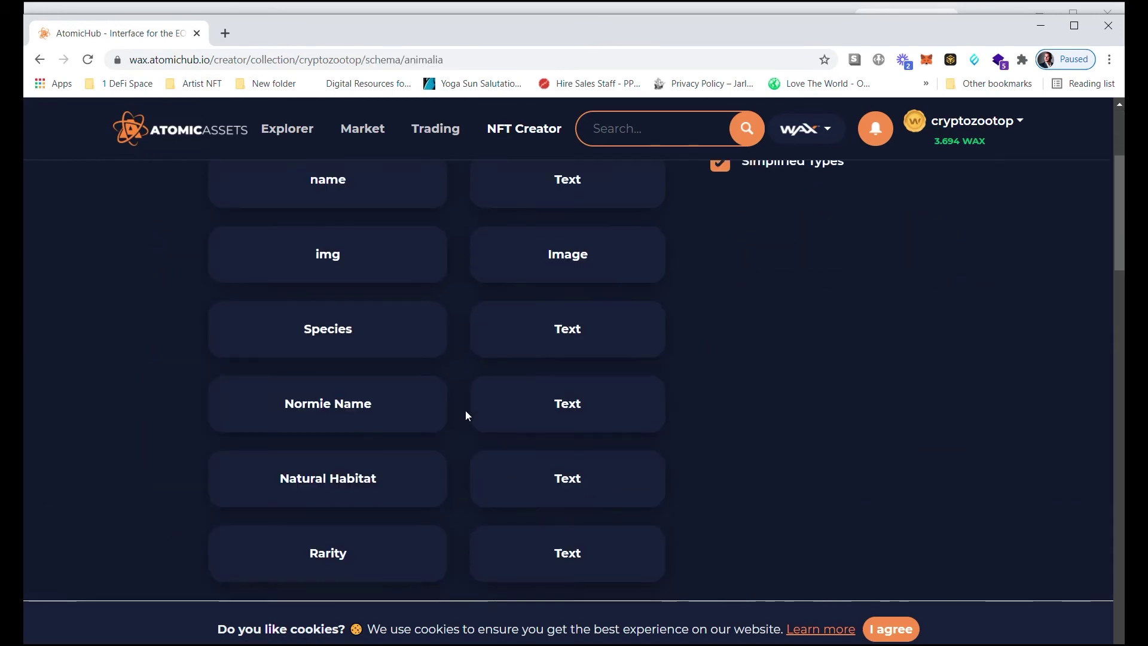
scroll(469, 402, up, 7)
scroll(478, 403, down, 15)
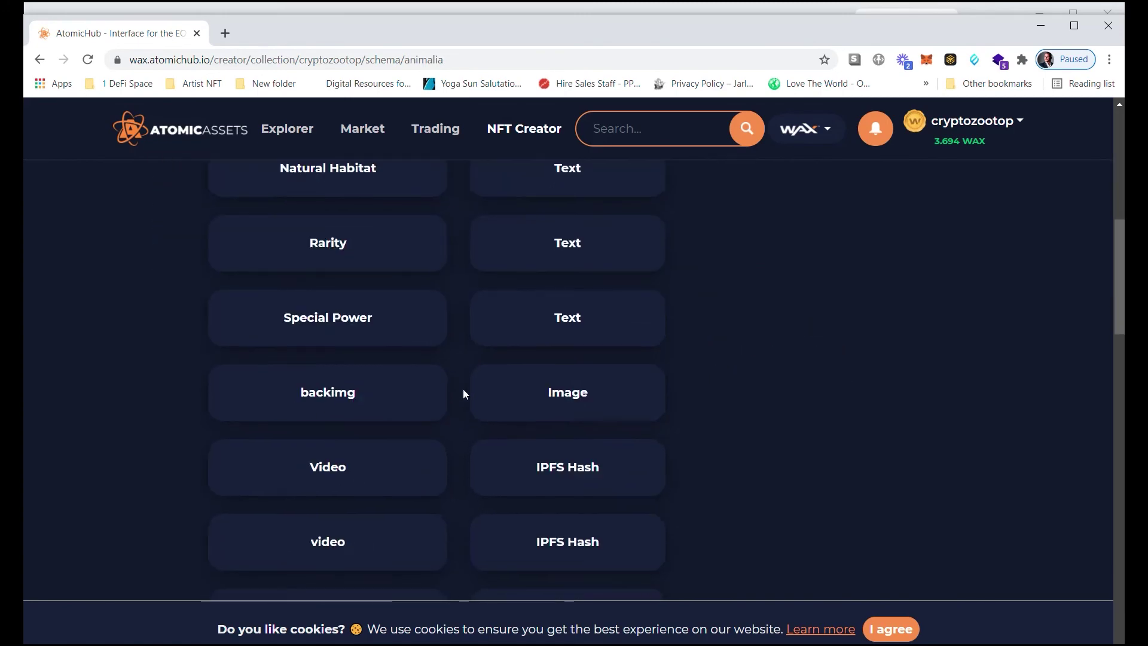
click(277, 461)
scroll(389, 410, down, 7)
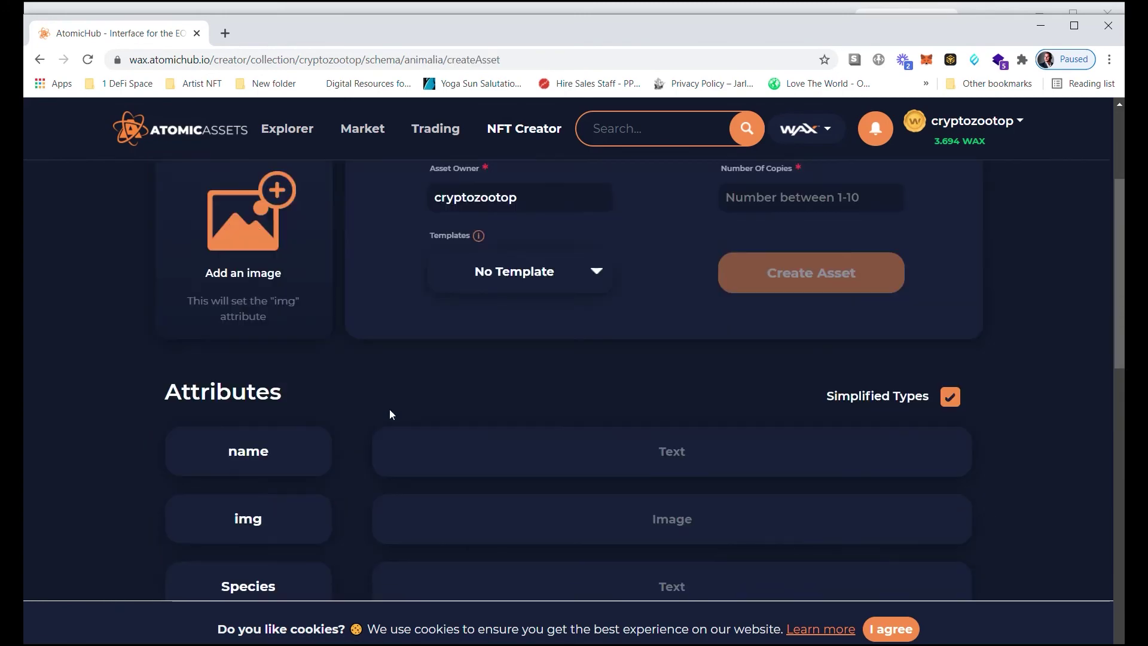
Paste the copied IPFS CID as the new animalia asset's backimg attribute, and put the mint form away after looking over its attributes.
scroll(391, 395, down, 4)
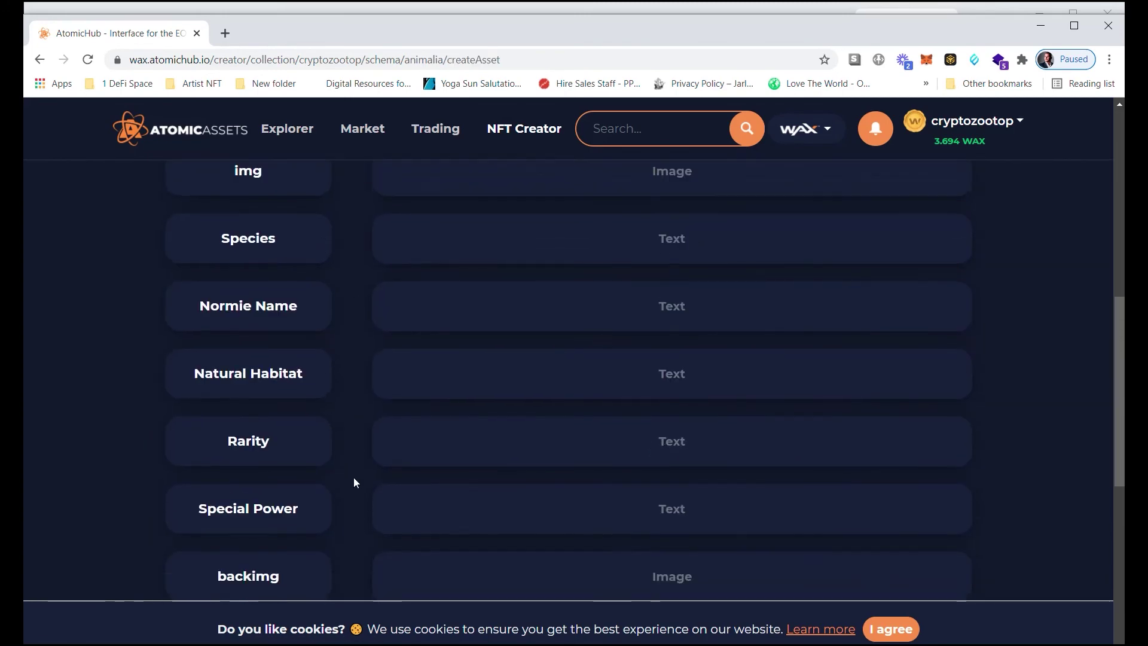
scroll(361, 469, down, 1)
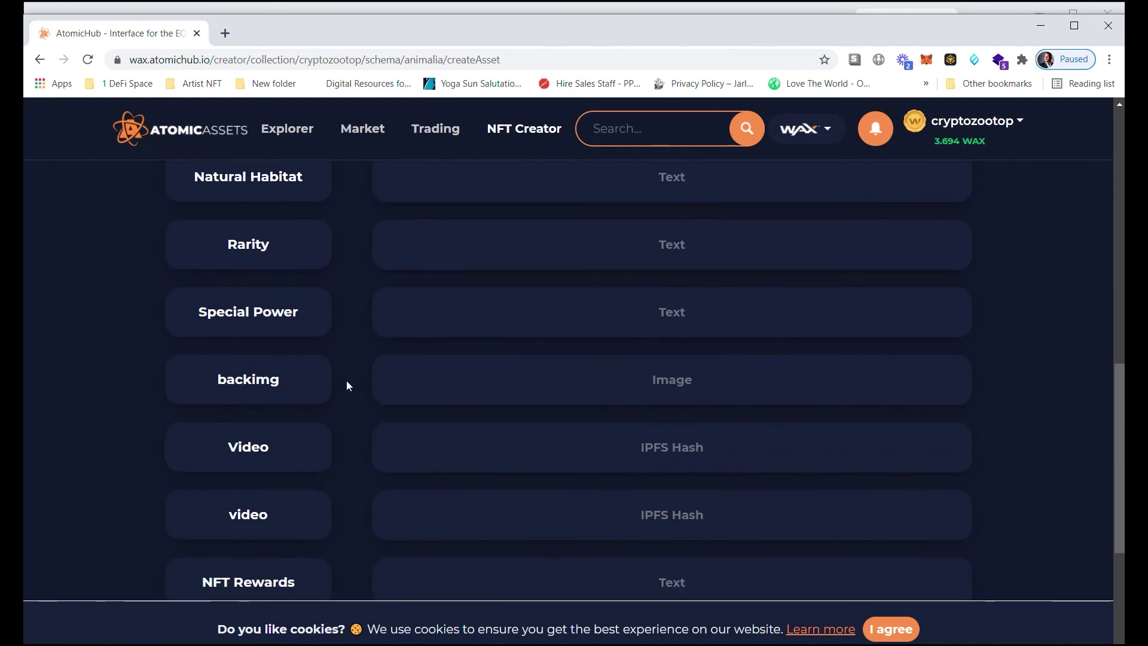
right_click(624, 369)
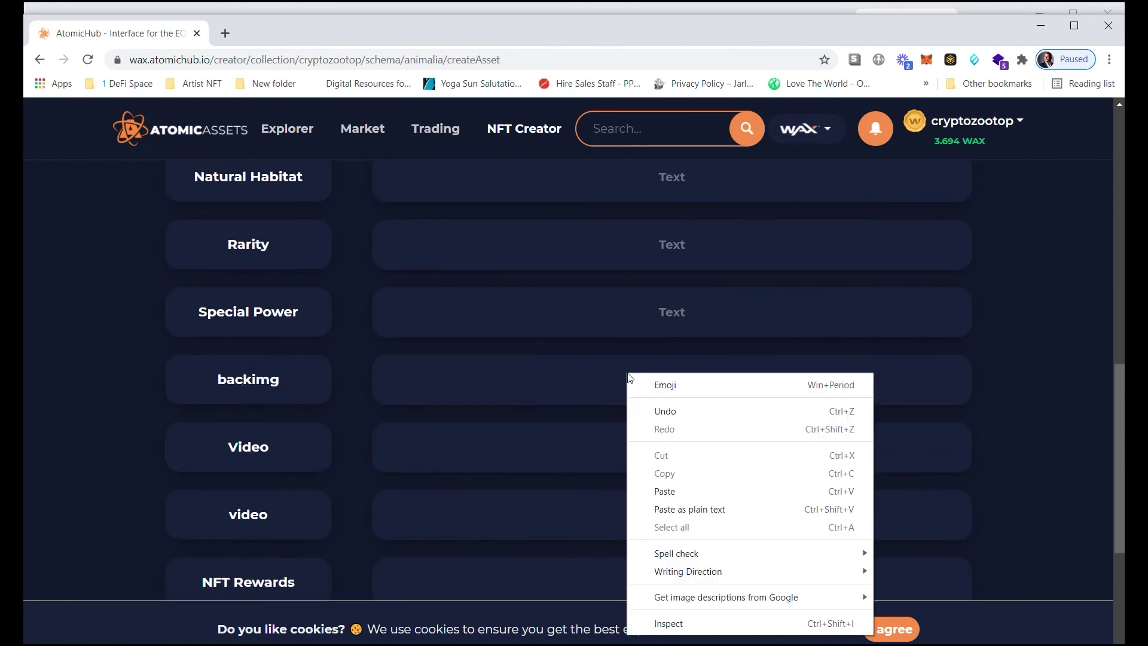
click(701, 490)
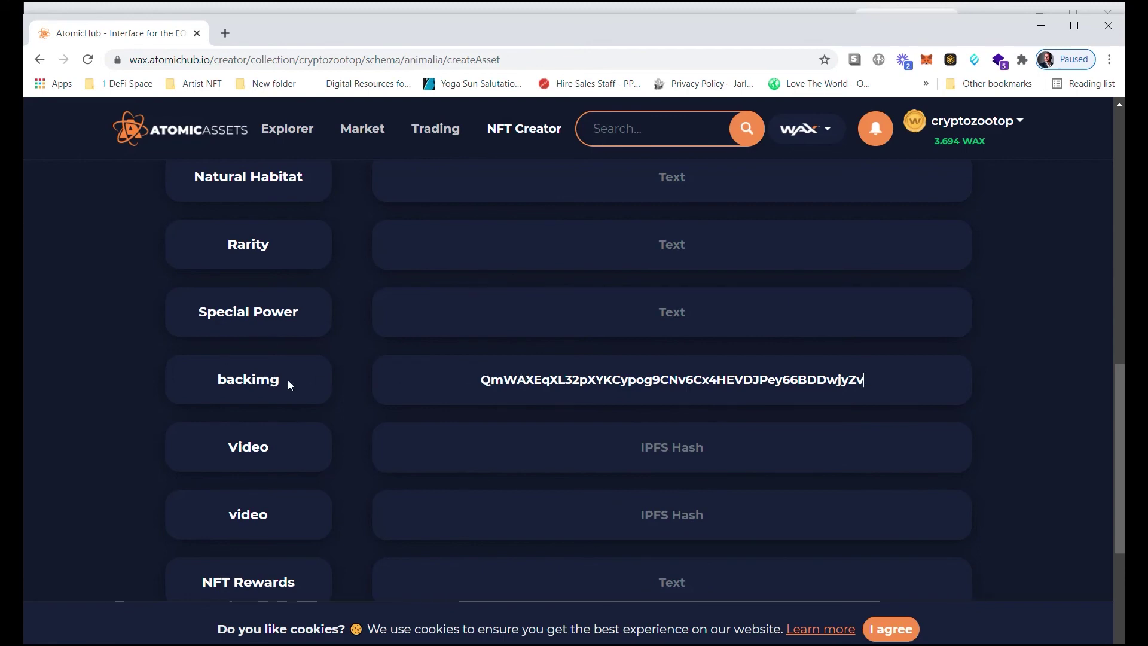
scroll(293, 371, up, 10)
scroll(333, 363, down, 6)
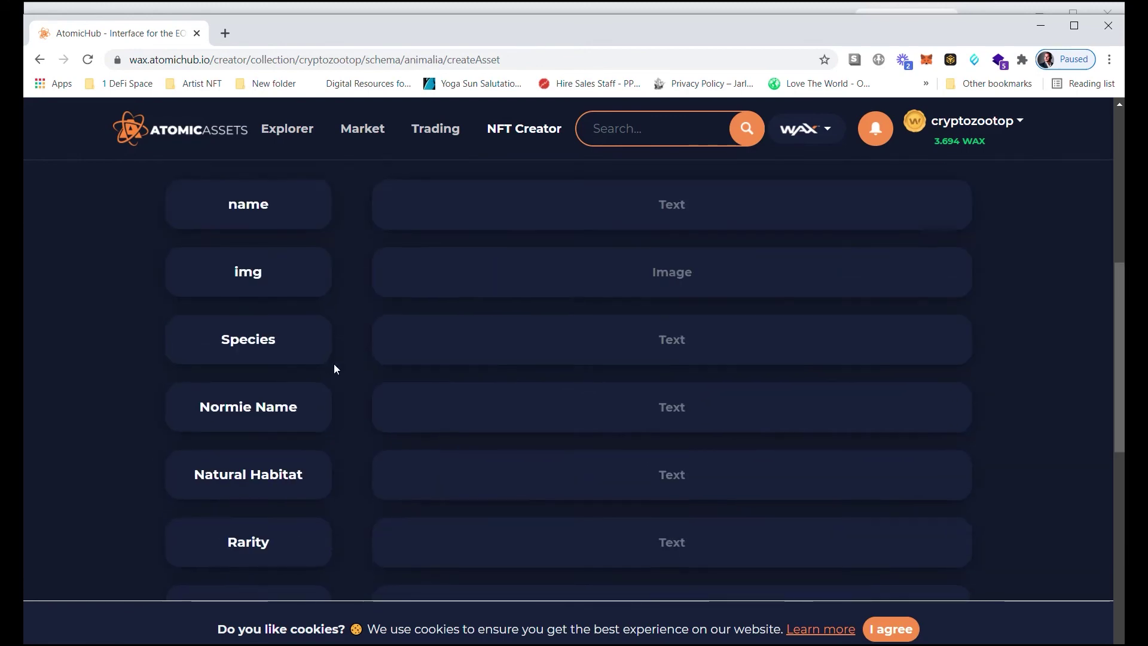
scroll(388, 366, down, 5)
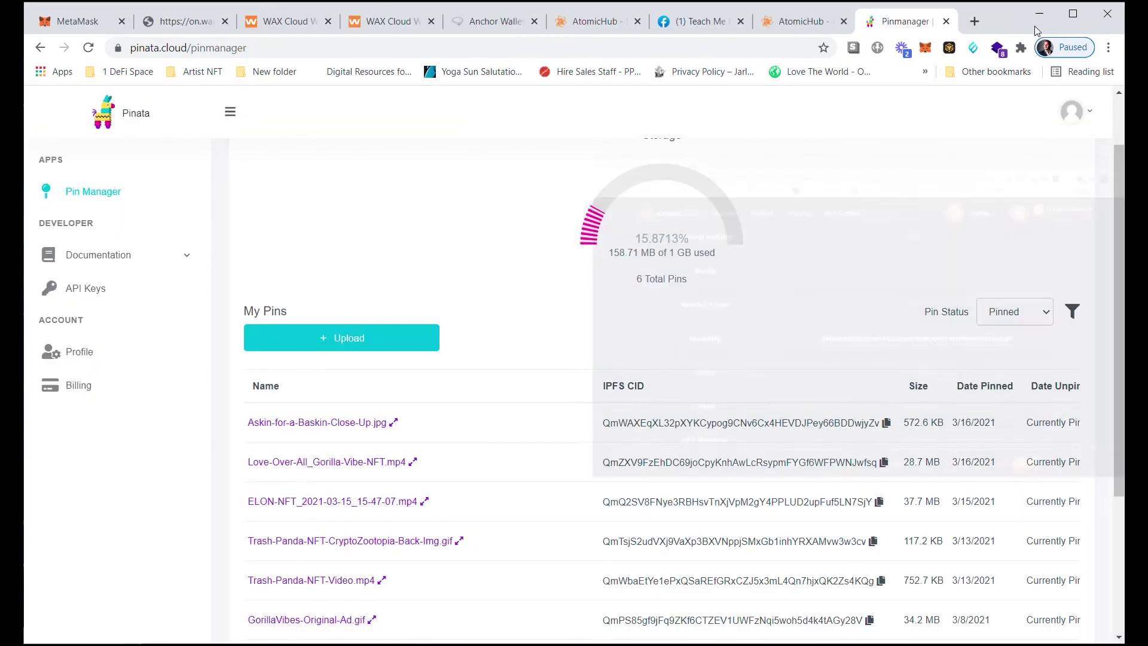
click(1041, 25)
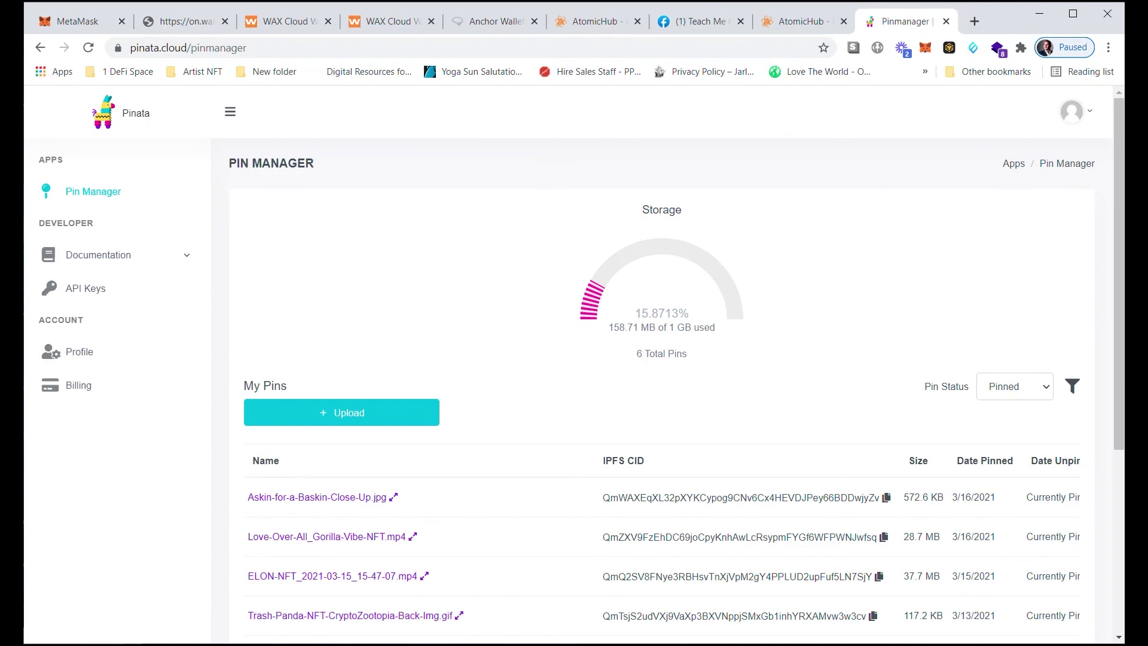
Switch to Telegram and open the Cryptovert channel to view its link and description.
key(alt+Tab)
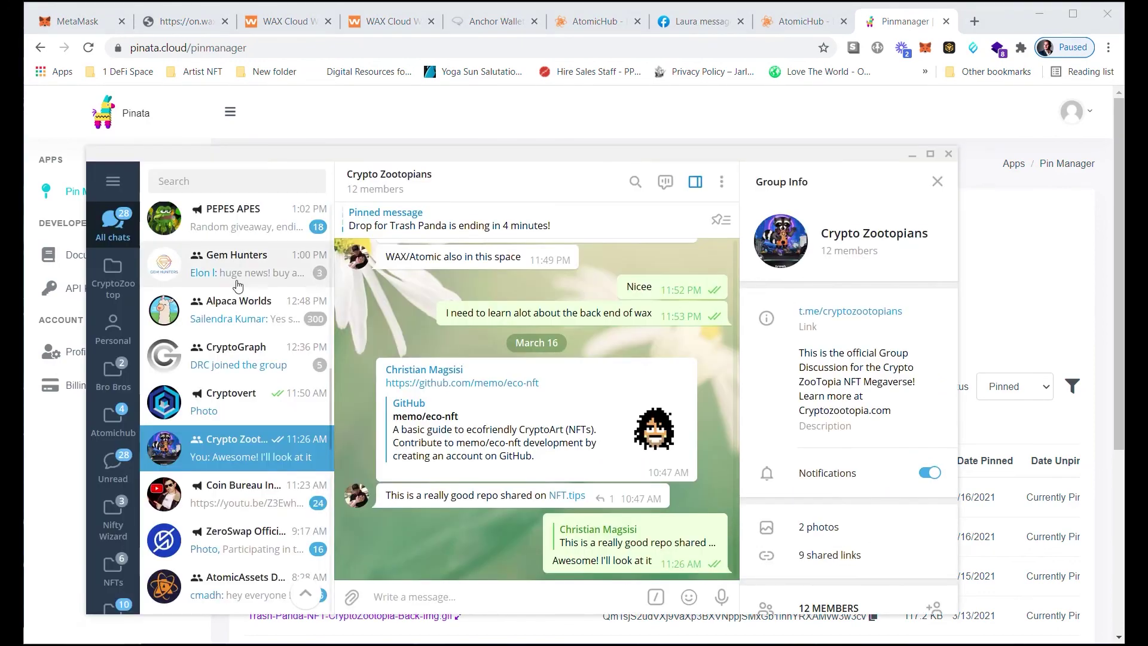
scroll(197, 358, up, 3)
scroll(212, 419, down, 2)
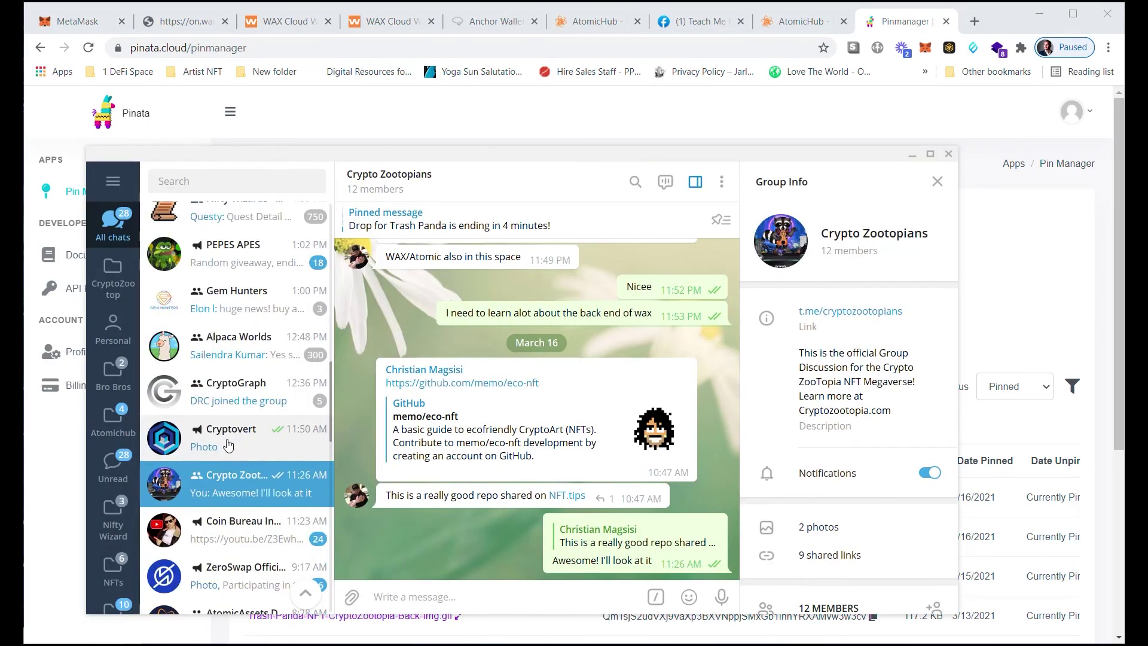
click(218, 436)
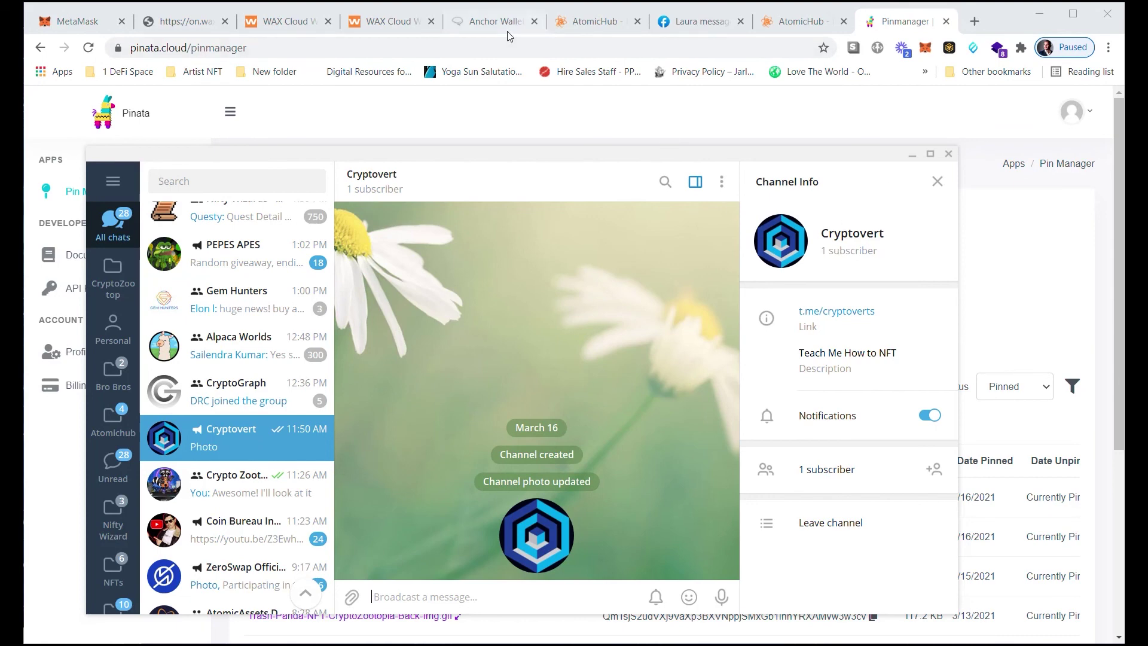
Return to the browser, show the Teach Me How to NFT Facebook group, and minimize the chat covering it.
key(alt+Tab)
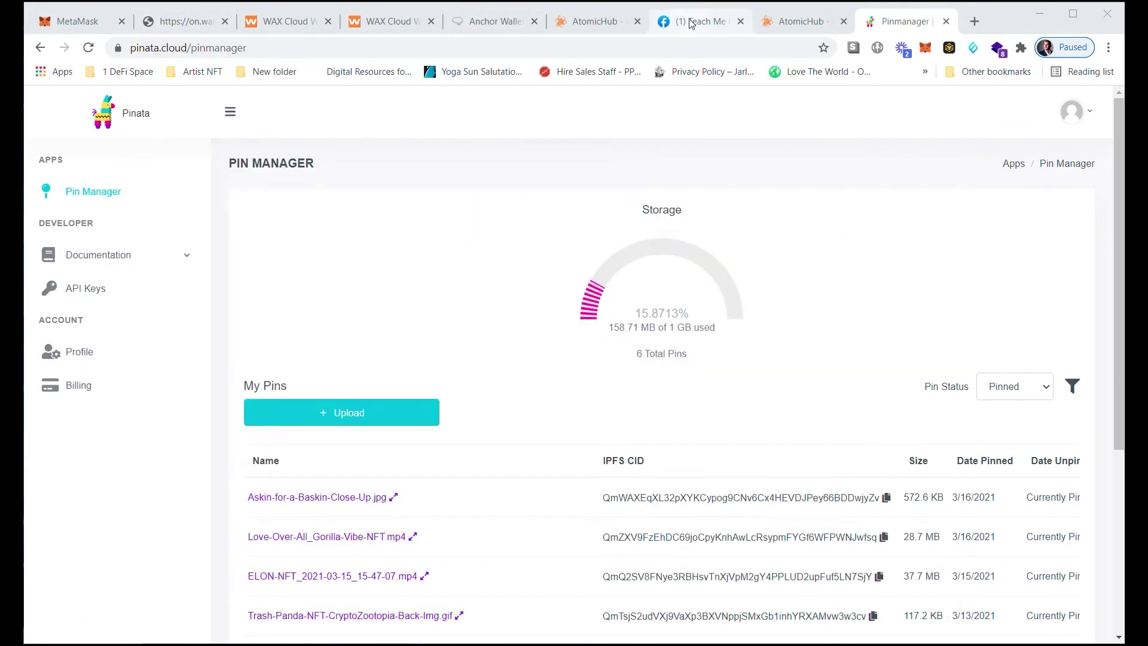
click(692, 24)
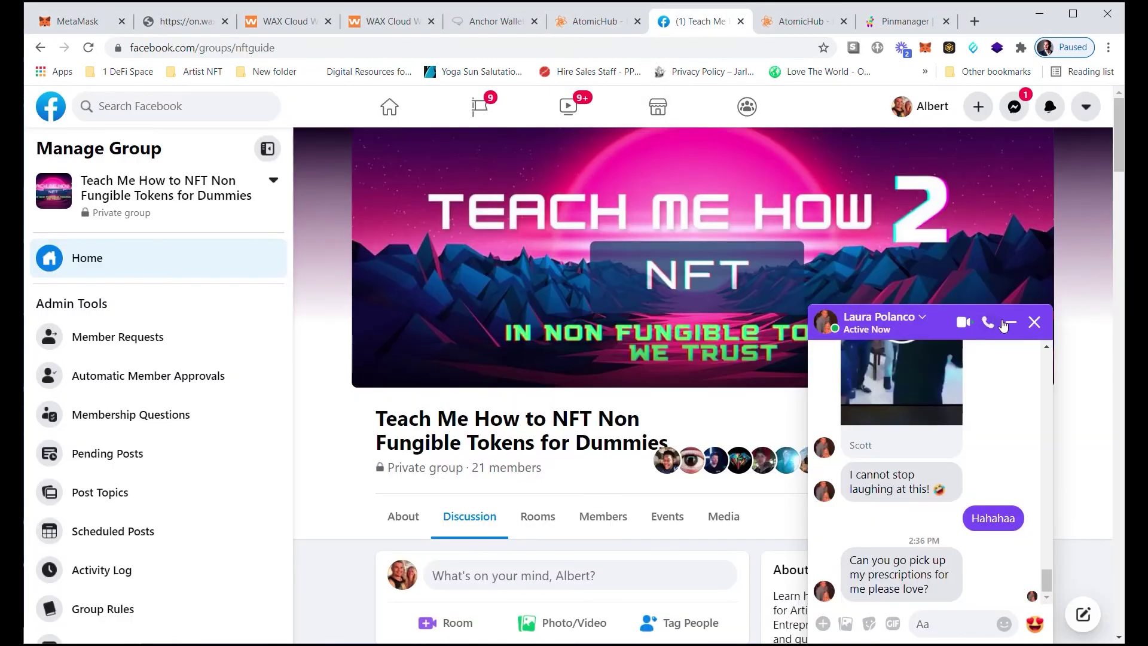
click(1005, 324)
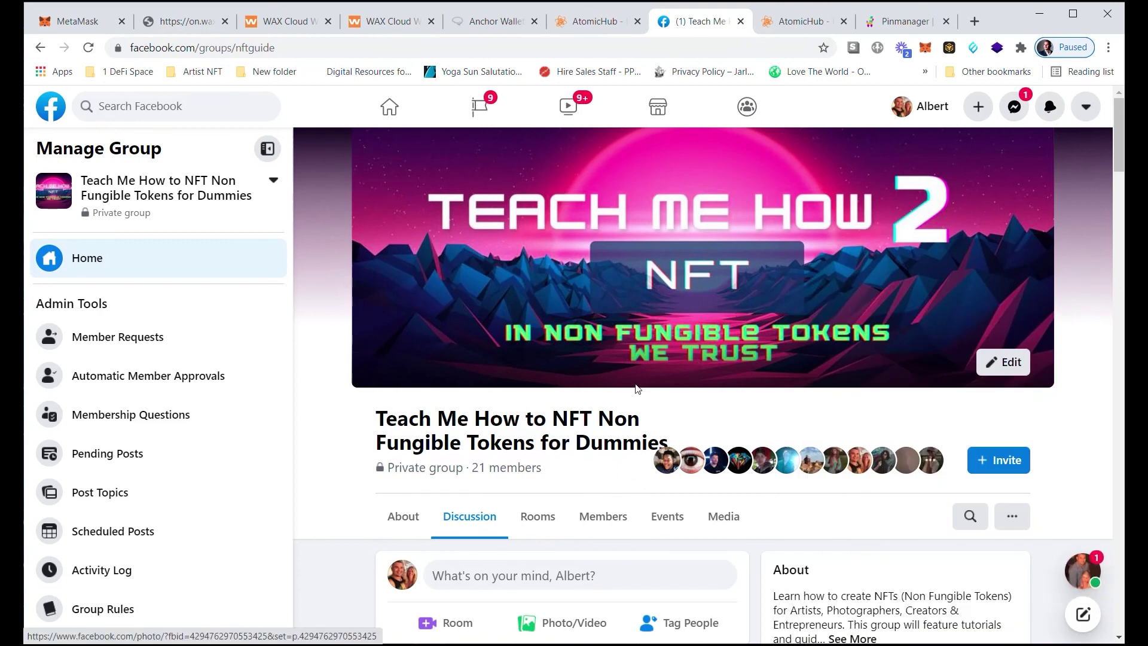